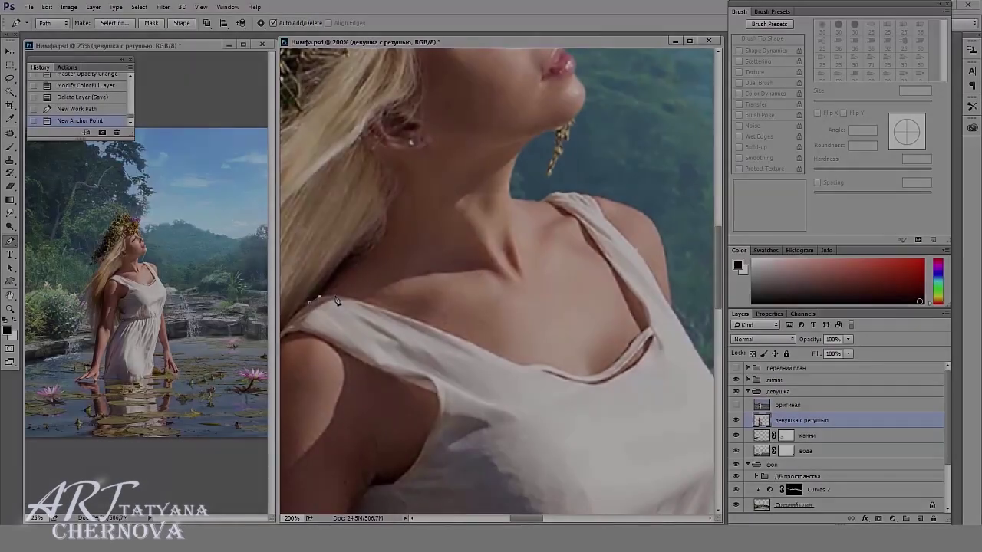
Turn the dress path into a selection, copy it, and clip a crimson colour fill to it
{"action": "left_click", "coordinate": [335, 297]}
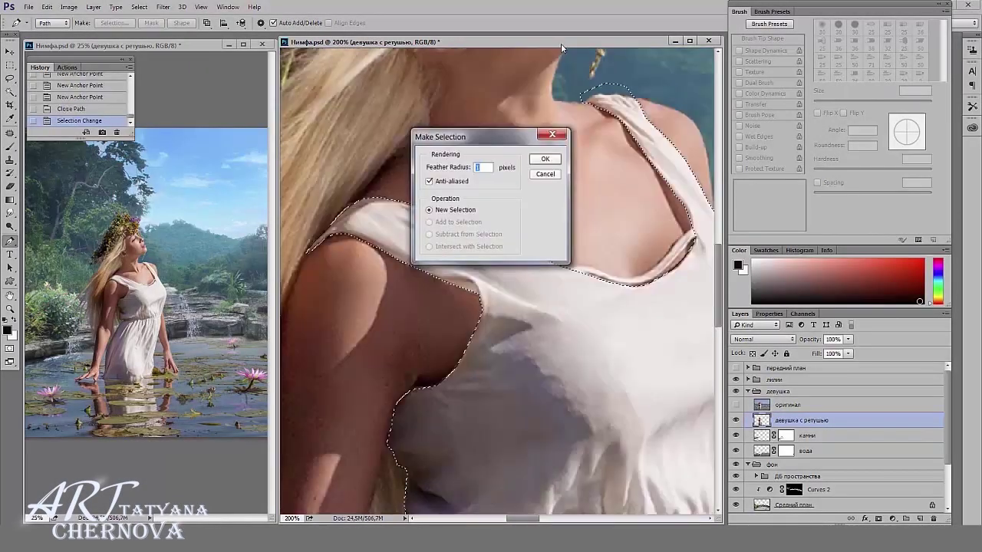
{"action": "key", "text": "Return"}
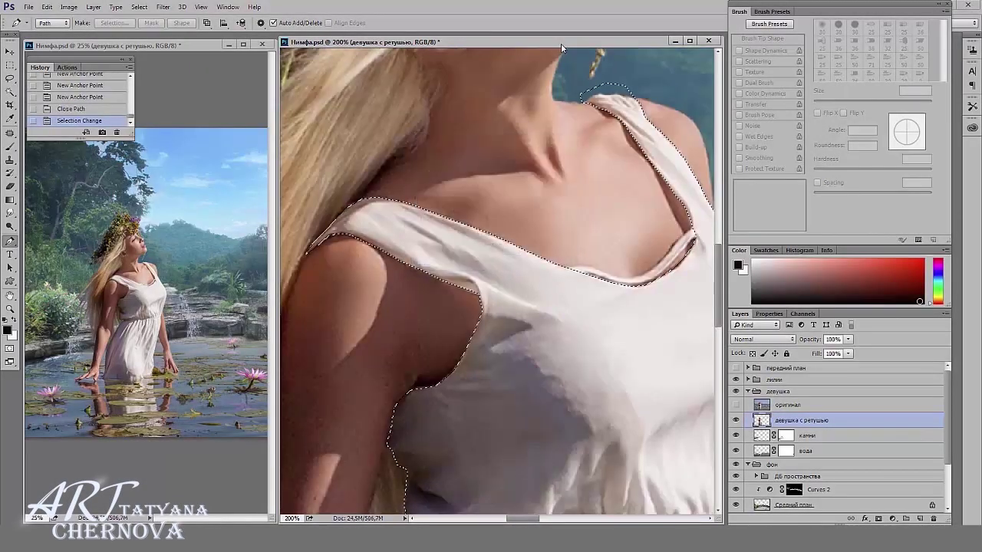
{"action": "key", "text": "ctrl+j"}
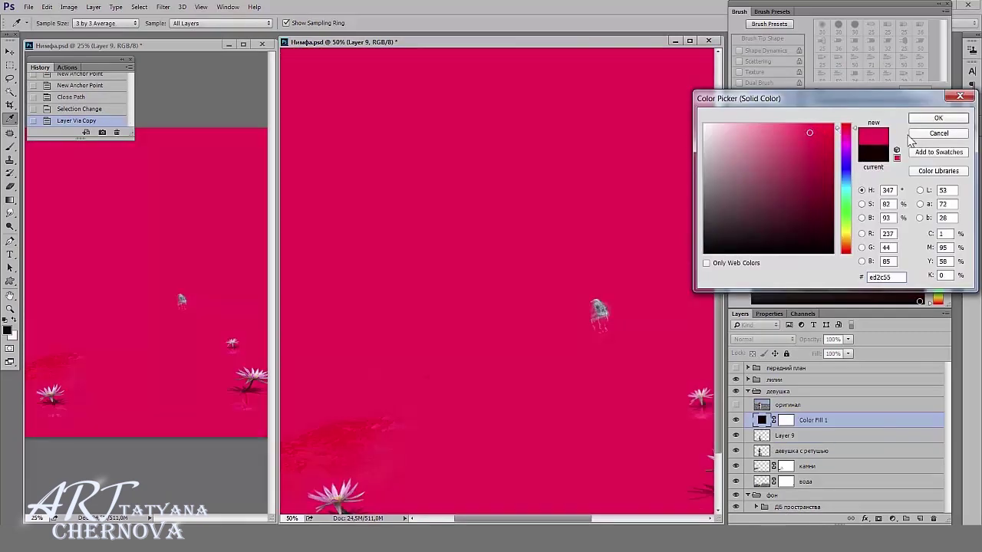
{"action": "left_click", "coordinate": [937, 117]}
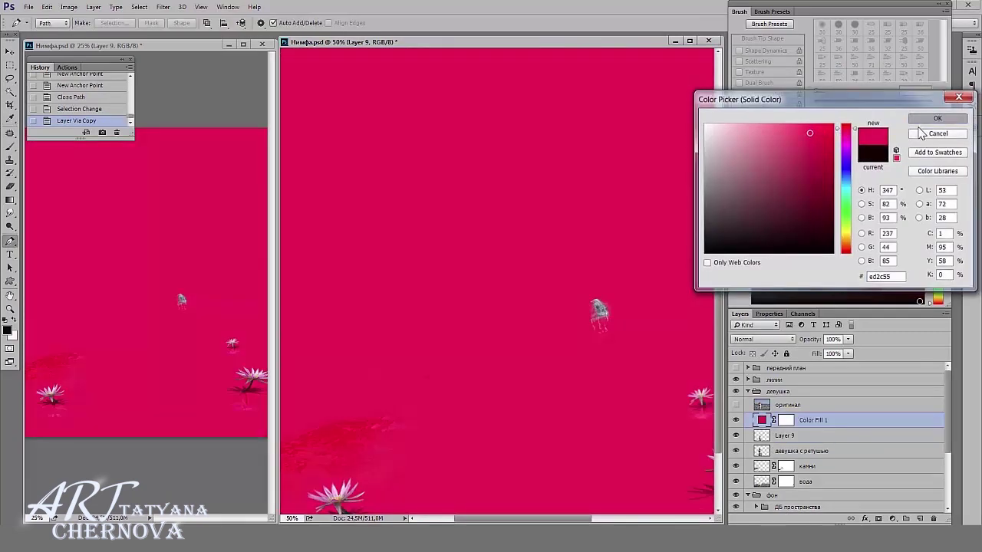
{"action": "key", "text": "ctrl+alt+g"}
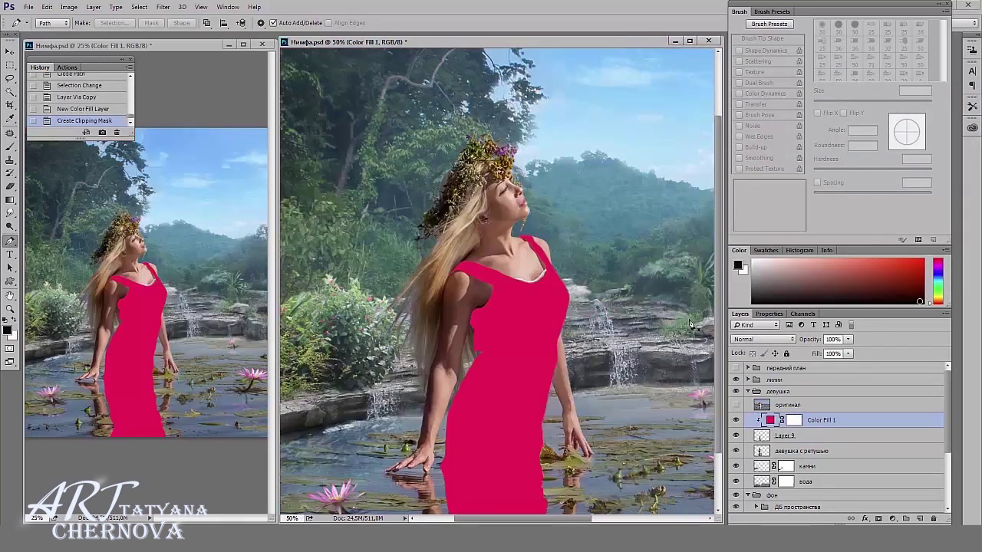
Set the colour fill to Multiply, lower its opacity, and lighten the pink colour
{"action": "left_click", "coordinate": [763, 339]}
{"action": "left_click", "coordinate": [743, 140]}
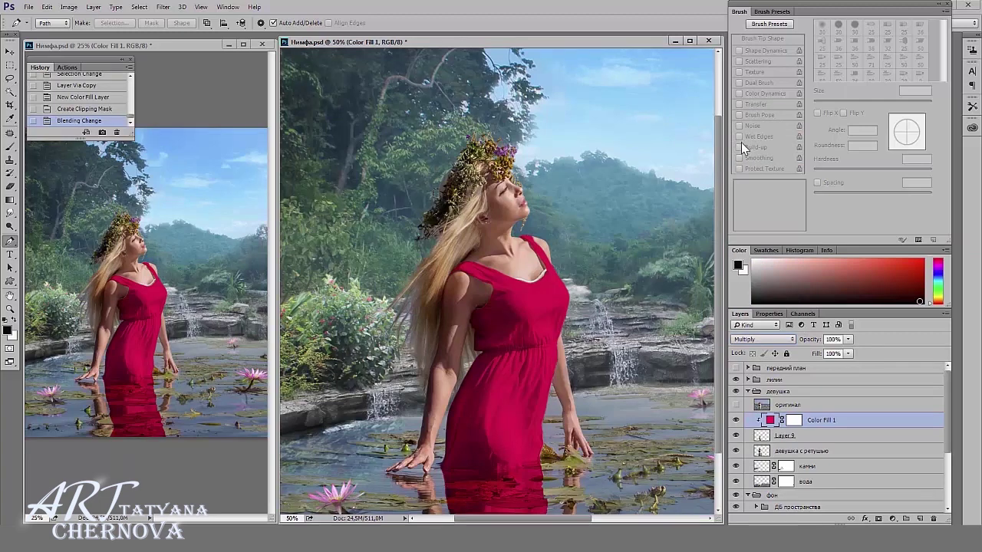
{"action": "left_click_drag", "start_coordinate": [847, 339], "coordinate": [836, 352]}
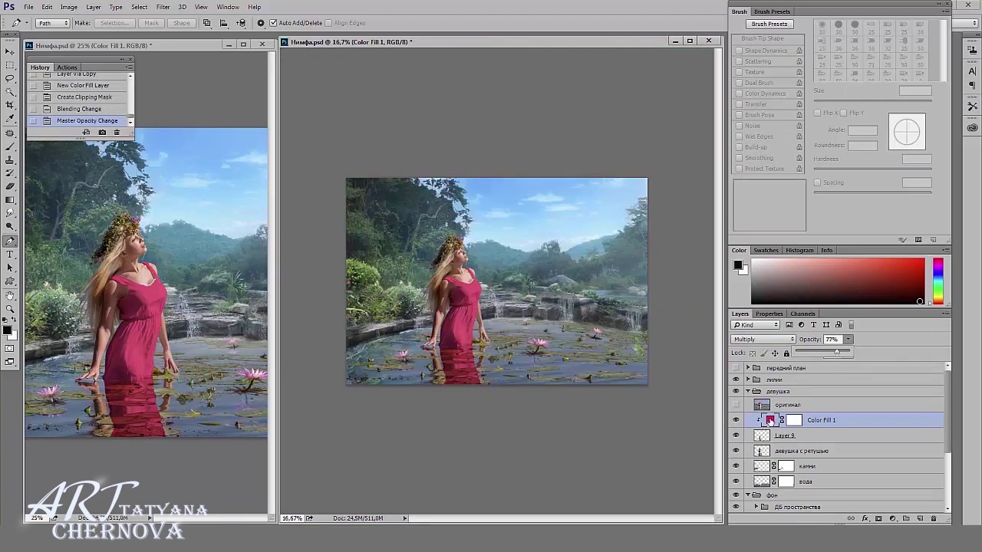
{"action": "double_click", "coordinate": [770, 421]}
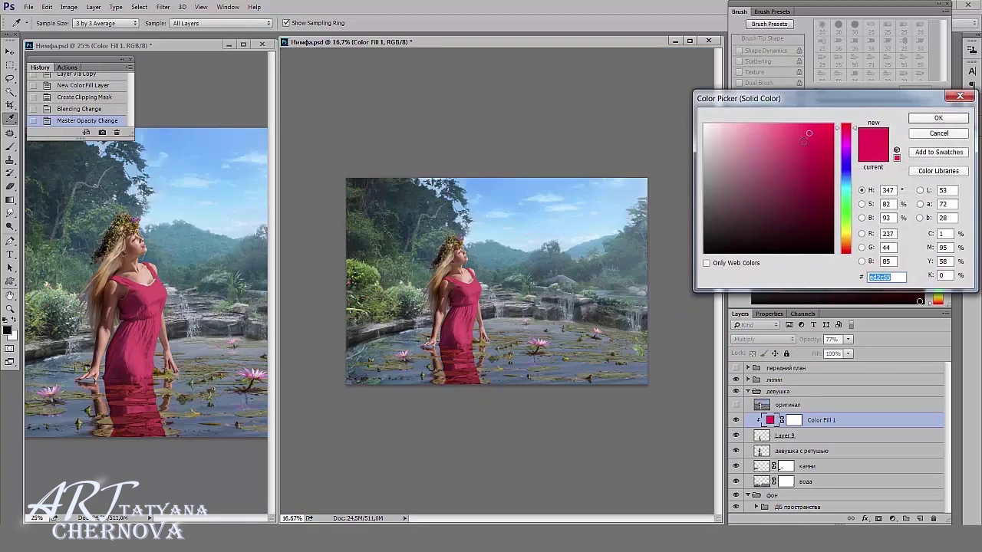
{"action": "mouse_move", "coordinate": [808, 133]}
{"action": "left_mouse_down"}
{"action": "mouse_move", "coordinate": [788, 139]}
{"action": "mouse_move", "coordinate": [808, 145]}
{"action": "left_mouse_up"}
{"action": "key", "text": "Return"}
{"action": "left_click", "coordinate": [892, 519]}
Add a clipped Curves layer brightening the dress and reduce the fill to 77% opacity
{"action": "left_click", "coordinate": [805, 342]}
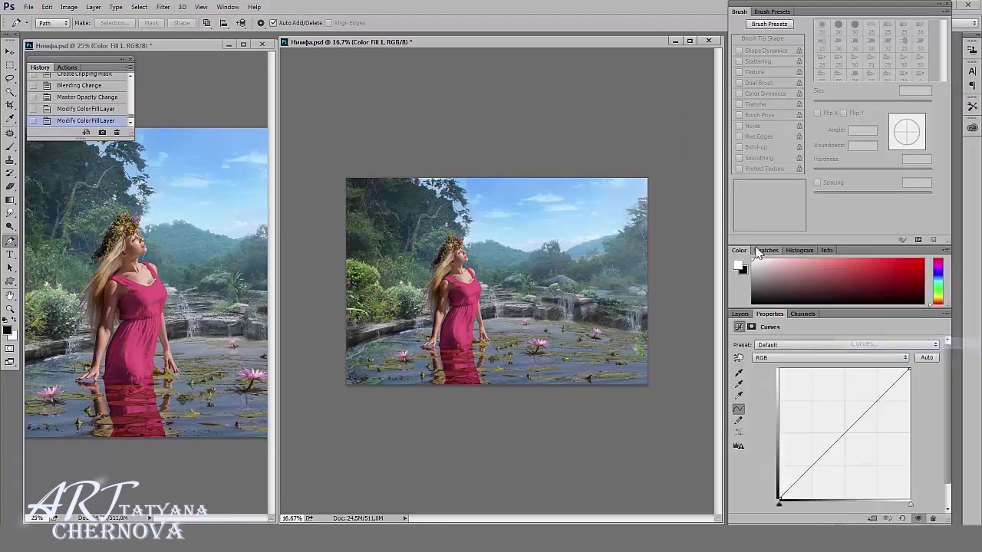
{"action": "key", "text": "ctrl+alt+g"}
{"action": "left_click_drag", "start_coordinate": [861, 418], "coordinate": [864, 408]}
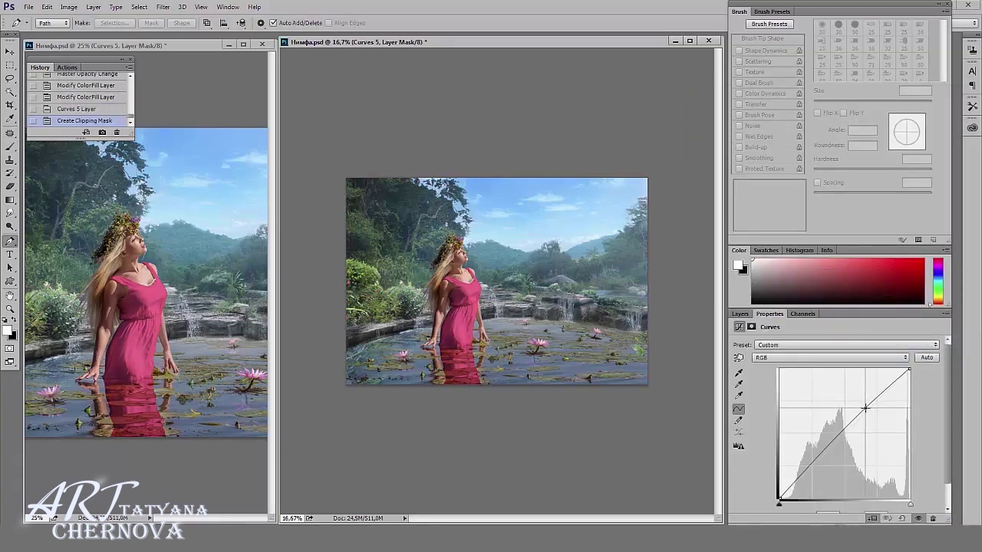
{"action": "left_click", "coordinate": [740, 313]}
{"action": "left_click", "coordinate": [823, 436]}
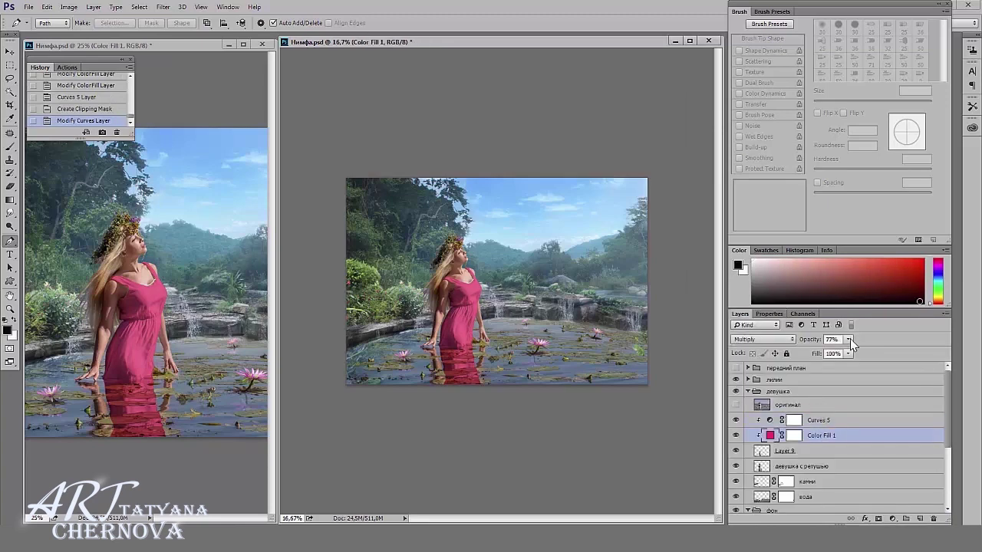
{"action": "left_click_drag", "start_coordinate": [863, 352], "coordinate": [854, 352]}
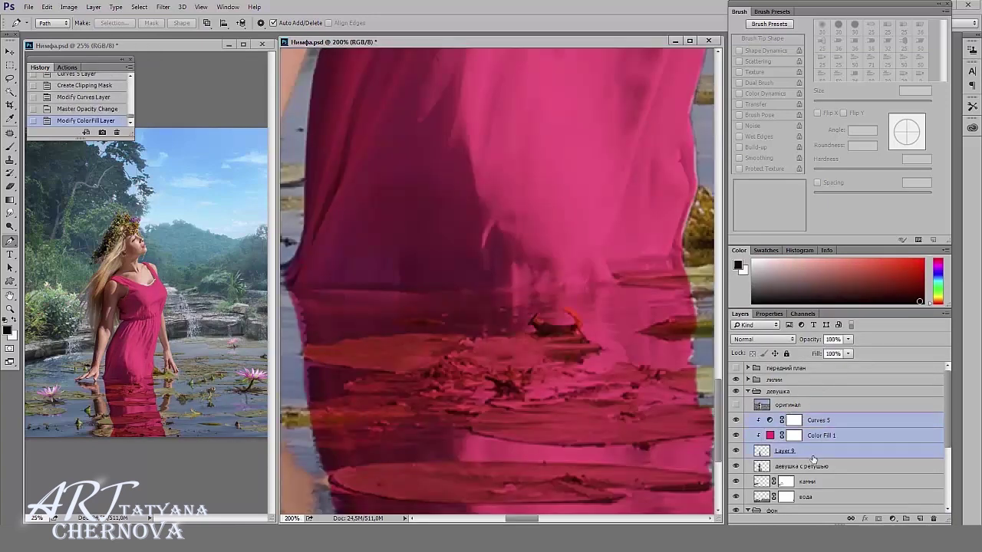
Merge the dress copy, fill and Curves into one layer, then paint pink over the white strap edge
{"action": "key", "text": "ctrl+e"}
{"action": "left_click_drag", "start_coordinate": [635, 178], "coordinate": [572, 502]}
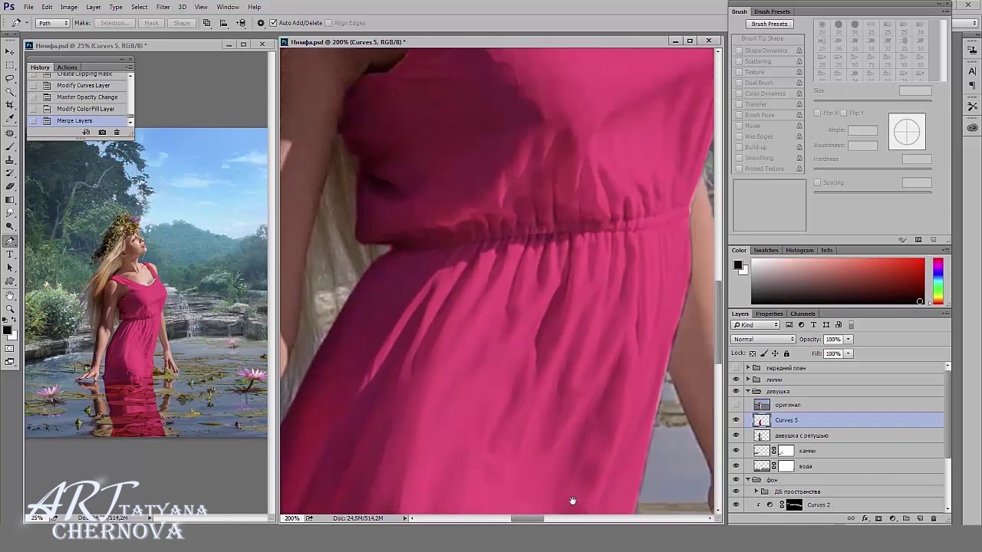
{"action": "left_click_drag", "start_coordinate": [580, 344], "coordinate": [558, 385]}
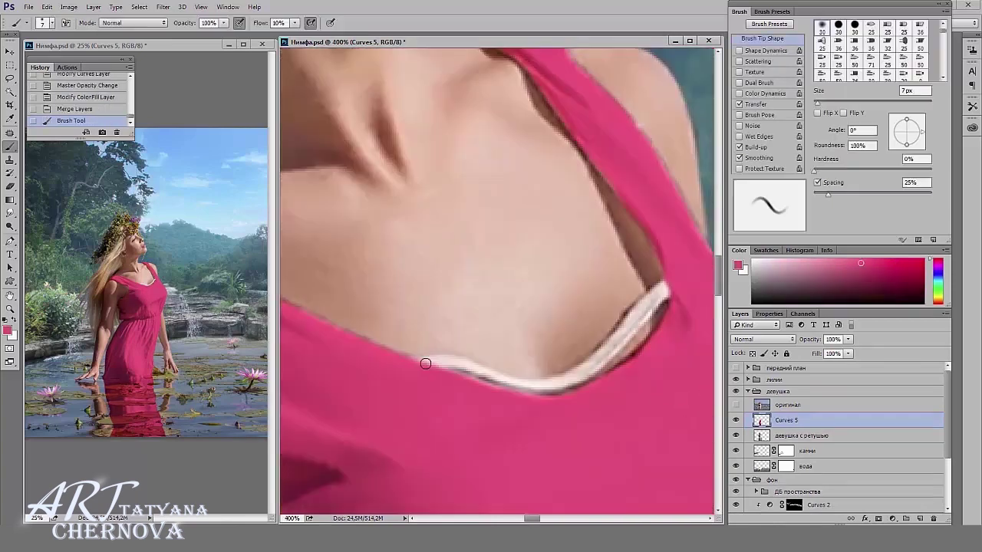
{"action": "left_click_drag", "start_coordinate": [423, 357], "coordinate": [476, 366]}
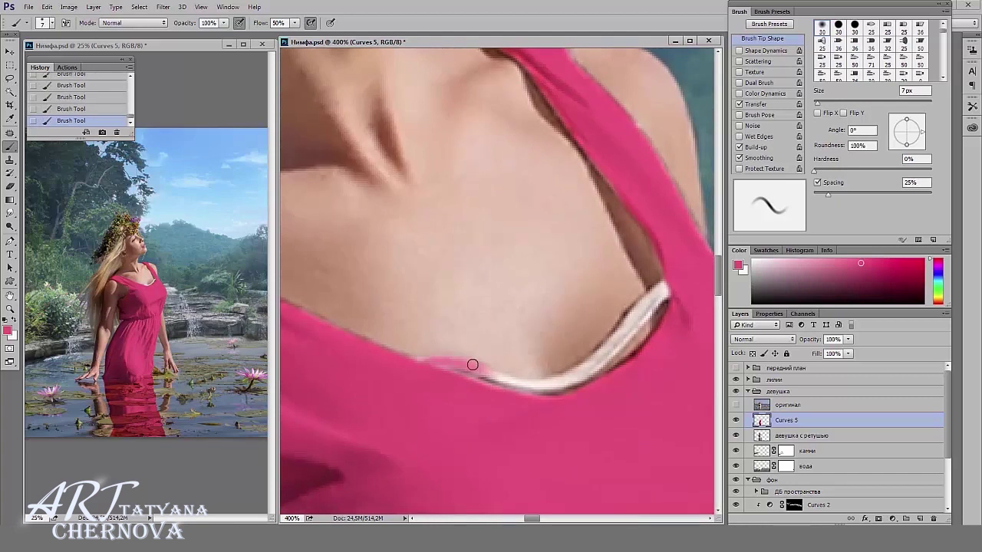
Paint the remaining white neckline and shoulder strap edges in darker red with a 4 px brush
{"action": "key", "text": "ctrl+plus"}
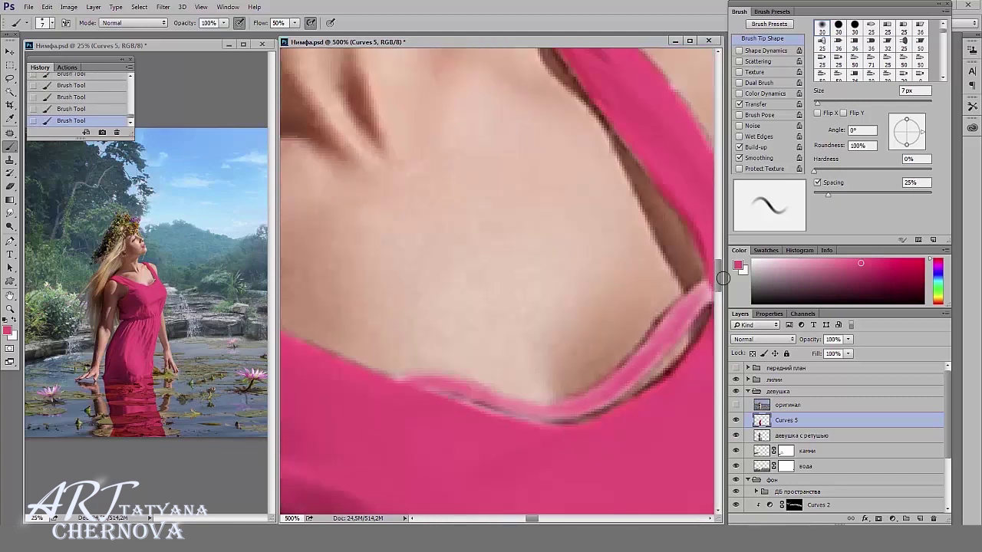
{"action": "left_click_drag", "start_coordinate": [628, 371], "coordinate": [581, 345]}
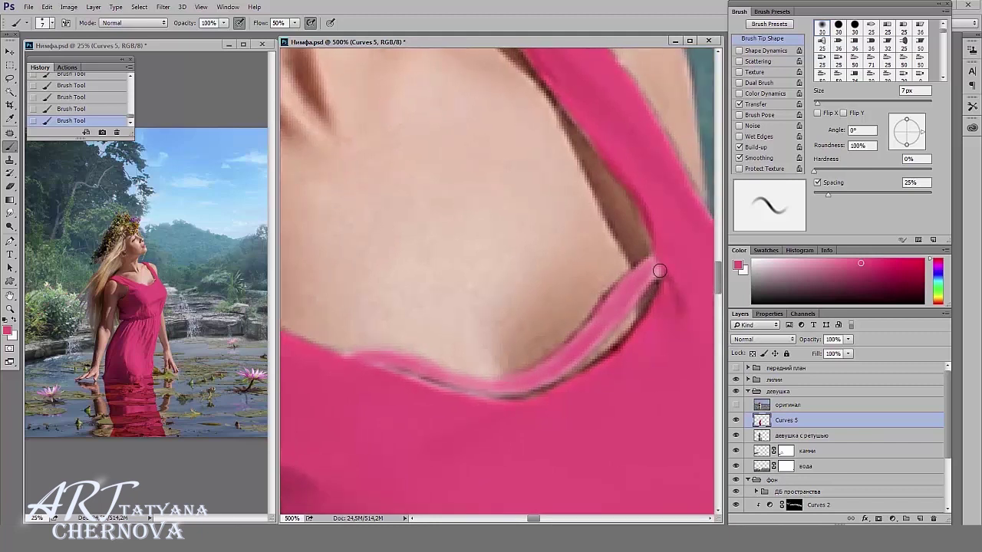
{"action": "left_click_drag", "start_coordinate": [619, 309], "coordinate": [521, 398]}
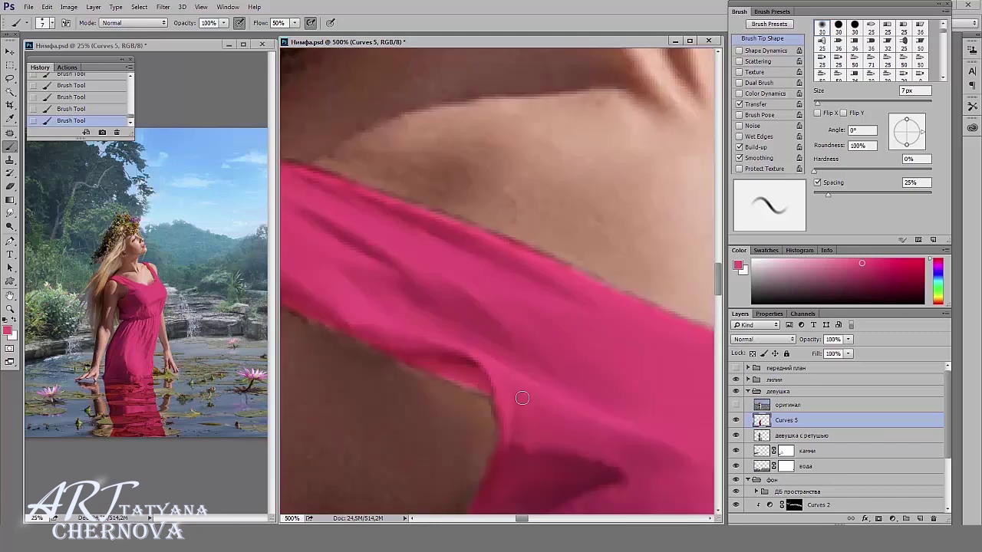
{"action": "left_click", "coordinate": [414, 355], "text": "alt"}
{"action": "key", "text": "bracketleft"}
{"action": "key", "text": "bracketleft"}
{"action": "key", "text": "bracketleft"}
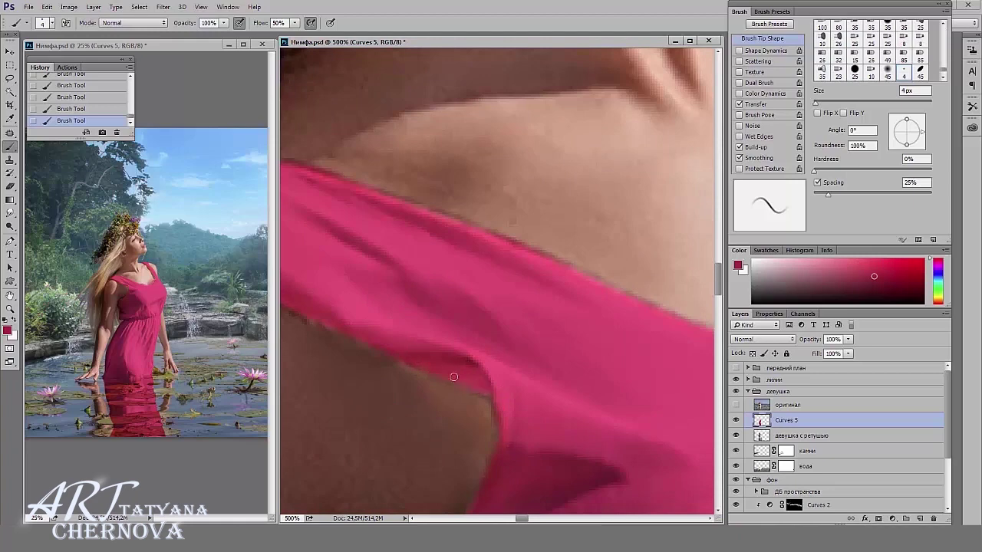
{"action": "left_click_drag", "start_coordinate": [363, 279], "coordinate": [350, 361]}
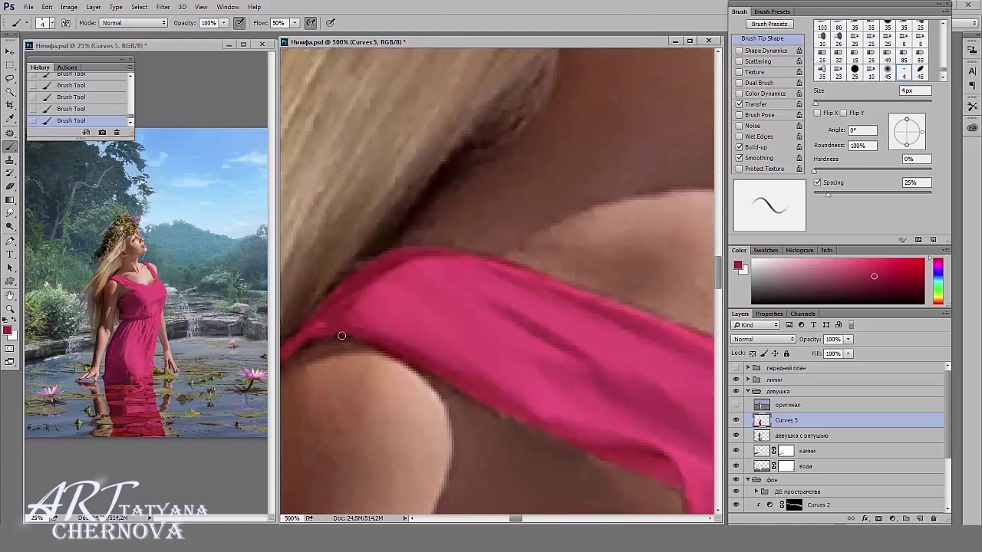
{"action": "left_click_drag", "start_coordinate": [472, 373], "coordinate": [401, 271]}
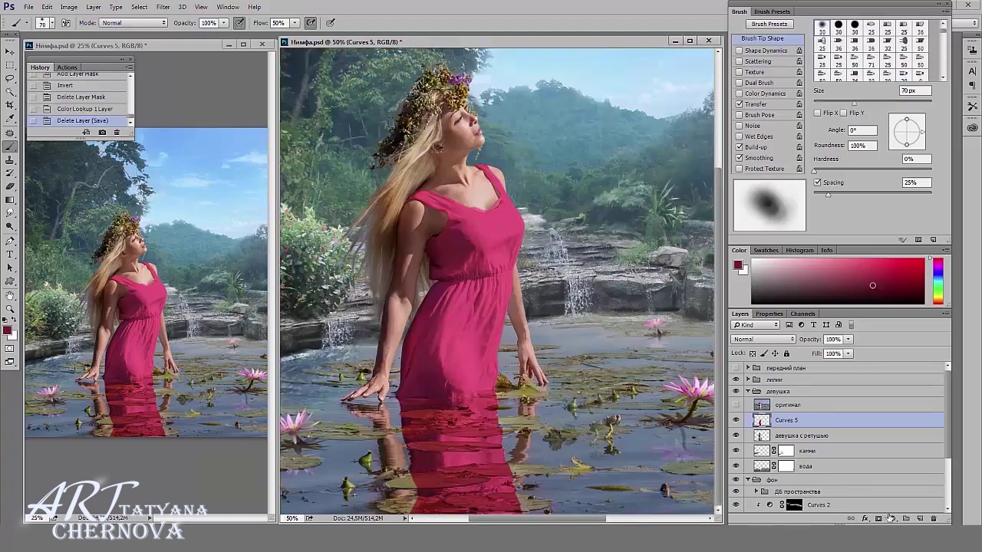
Give the pink dress layer a black mask and paint pink back over the bodice and lower dress with a 100 px, 80% flow brush
{"action": "left_click", "coordinate": [877, 519], "text": "alt"}
{"action": "key", "text": "d"}
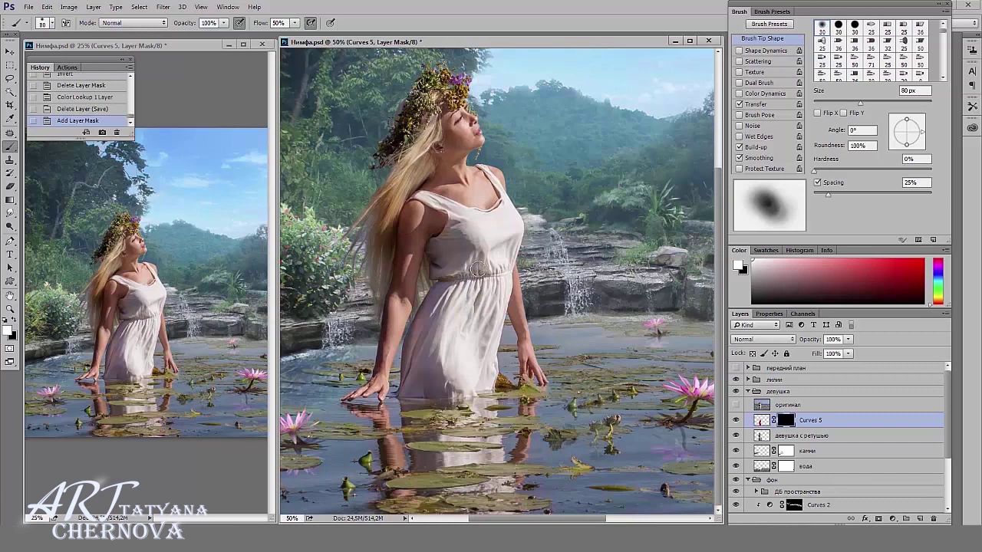
{"action": "key", "text": "bracketright"}
{"action": "key", "text": "bracketright"}
{"action": "key", "text": "bracketright"}
{"action": "key", "text": "shift+8"}
{"action": "mouse_move", "coordinate": [441, 234]}
{"action": "left_mouse_down"}
{"action": "mouse_move", "coordinate": [502, 205]}
{"action": "mouse_move", "coordinate": [448, 289]}
{"action": "left_mouse_up"}
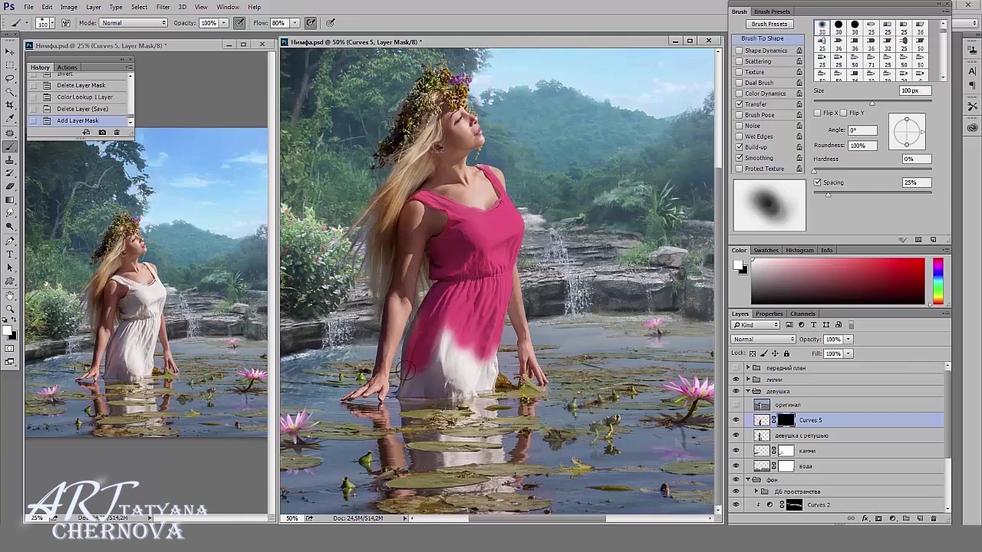
{"action": "left_click_drag", "start_coordinate": [449, 289], "coordinate": [430, 360]}
Paint pink into the water reflection with a 45 px, 30% flow brush and add a clipped new layer
{"action": "key", "text": "ctrl+plus"}
{"action": "key", "text": "ctrl+plus"}
{"action": "key", "text": "ctrl+plus"}
{"action": "key", "text": "bracketleft"}
{"action": "key", "text": "bracketleft"}
{"action": "key", "text": "bracketleft"}
{"action": "key", "text": "shift+3"}
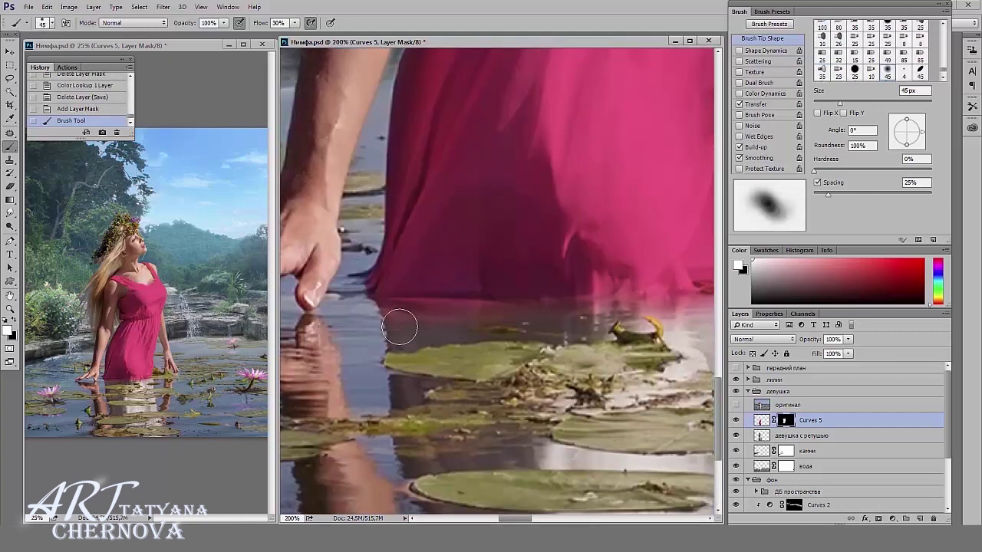
{"action": "mouse_move", "coordinate": [405, 328]}
{"action": "left_mouse_down"}
{"action": "mouse_move", "coordinate": [545, 326]}
{"action": "mouse_move", "coordinate": [590, 314]}
{"action": "left_mouse_up"}
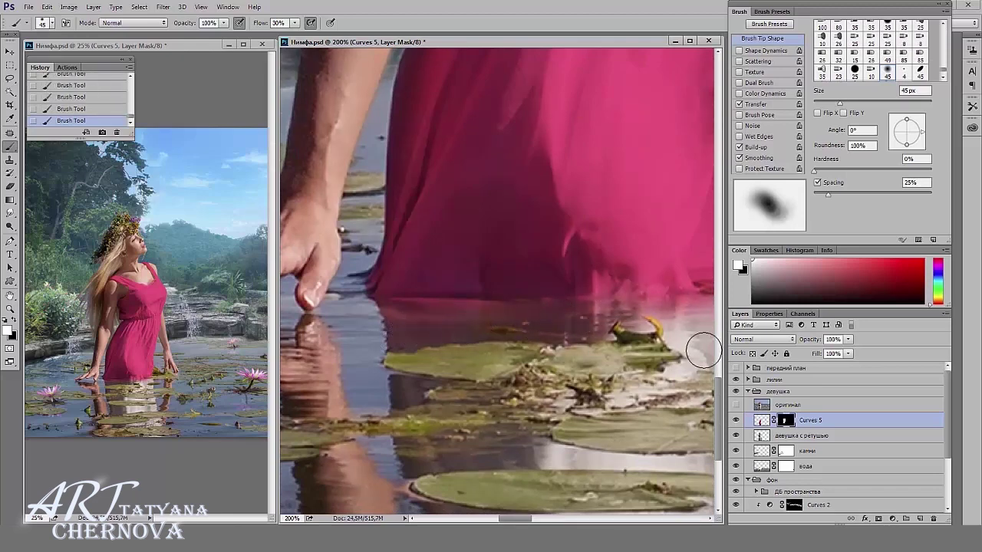
{"action": "mouse_move", "coordinate": [697, 345]}
{"action": "left_mouse_down"}
{"action": "mouse_move", "coordinate": [431, 351]}
{"action": "mouse_move", "coordinate": [499, 365]}
{"action": "mouse_move", "coordinate": [559, 350]}
{"action": "mouse_move", "coordinate": [491, 399]}
{"action": "mouse_move", "coordinate": [587, 334]}
{"action": "left_mouse_up"}
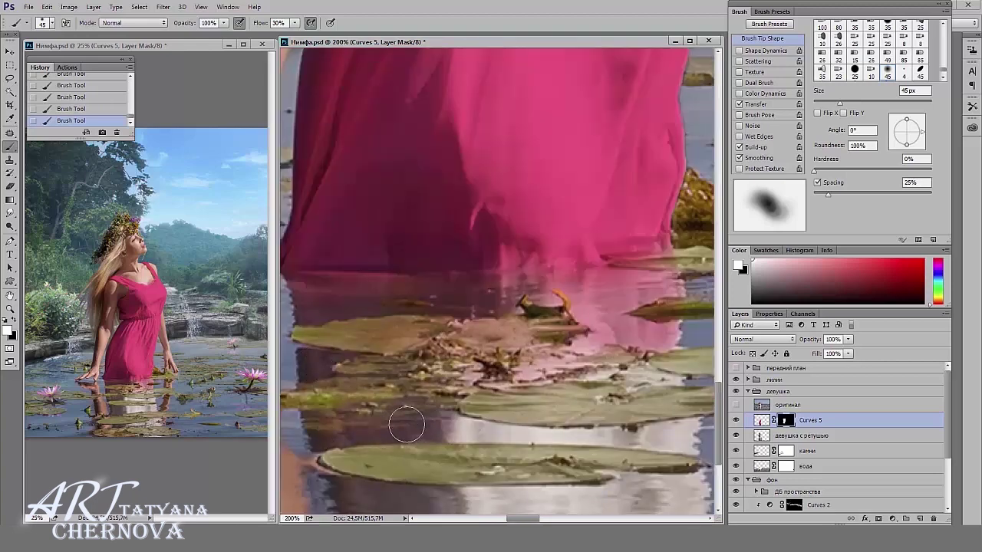
{"action": "left_click_drag", "start_coordinate": [411, 417], "coordinate": [611, 446]}
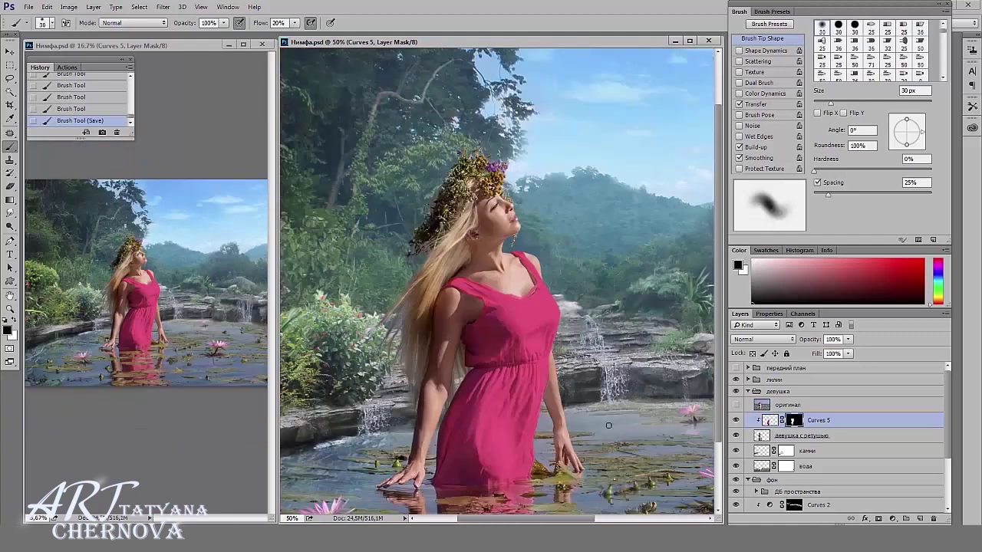
{"action": "left_click", "coordinate": [763, 338]}
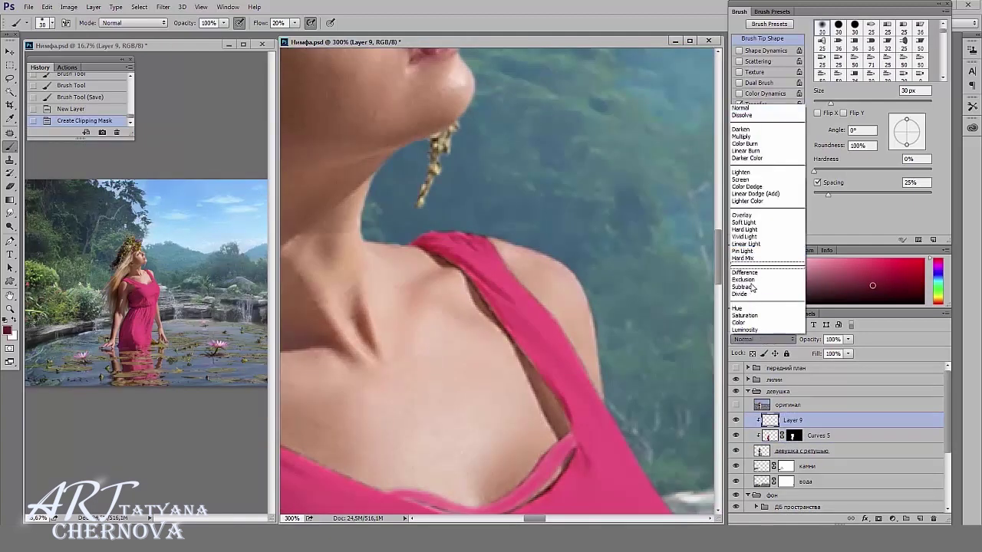
On Layer 9, sample the dress pink and paint it along the strap edge and its dark shadow, down to a 7 px brush
{"action": "left_click", "coordinate": [755, 334]}
{"action": "left_click", "coordinate": [534, 332], "text": "alt"}
{"action": "key", "text": "bracketleft"}
{"action": "key", "text": "bracketleft"}
{"action": "key", "text": "bracketleft"}
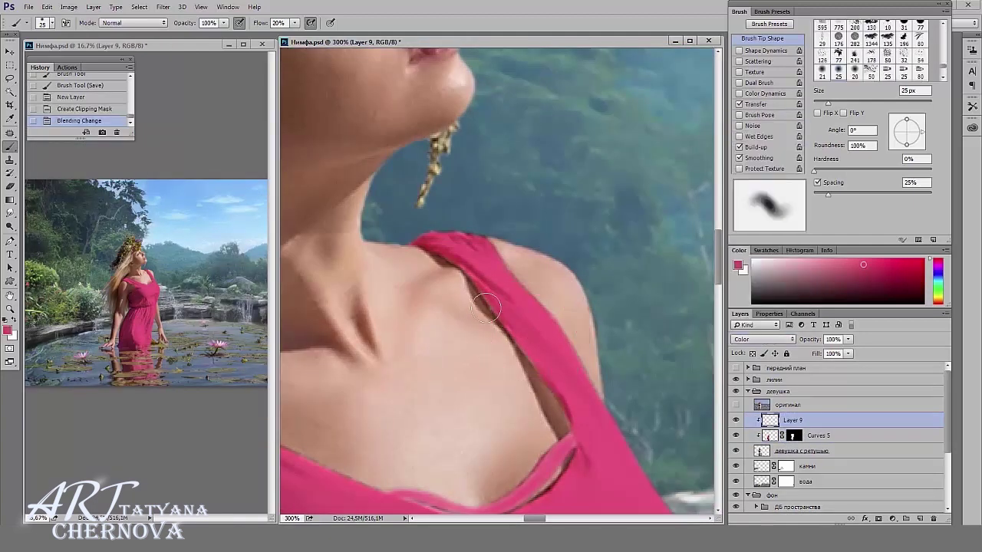
{"action": "key", "text": "ctrl+plus"}
{"action": "mouse_move", "coordinate": [414, 247]}
{"action": "left_mouse_down"}
{"action": "mouse_move", "coordinate": [464, 284]}
{"action": "mouse_move", "coordinate": [495, 337]}
{"action": "left_mouse_up"}
{"action": "left_click_drag", "start_coordinate": [546, 427], "coordinate": [588, 506]}
{"action": "key", "text": "bracketleft"}
{"action": "key", "text": "bracketleft"}
{"action": "key", "text": "ctrl+plus"}
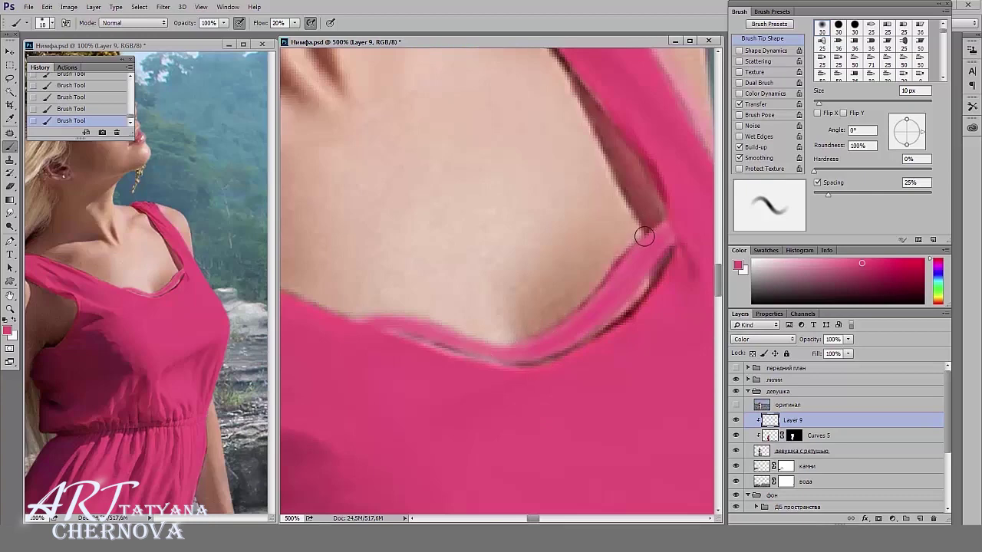
{"action": "left_click_drag", "start_coordinate": [643, 236], "coordinate": [651, 219]}
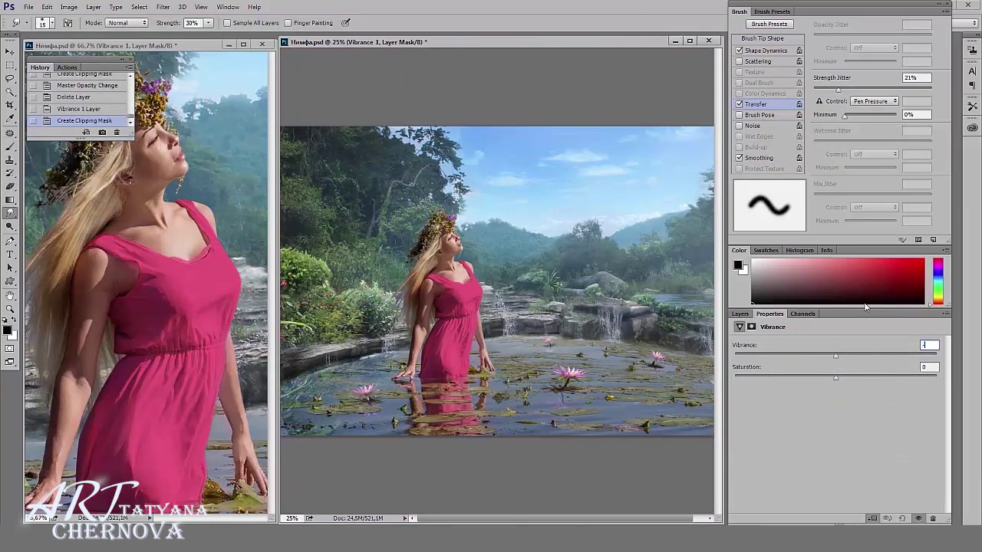
Clip the new Curves 5 layer to the girl, pull its black point in to darken, and set it to Luminosity
{"action": "left_click", "coordinate": [740, 315]}
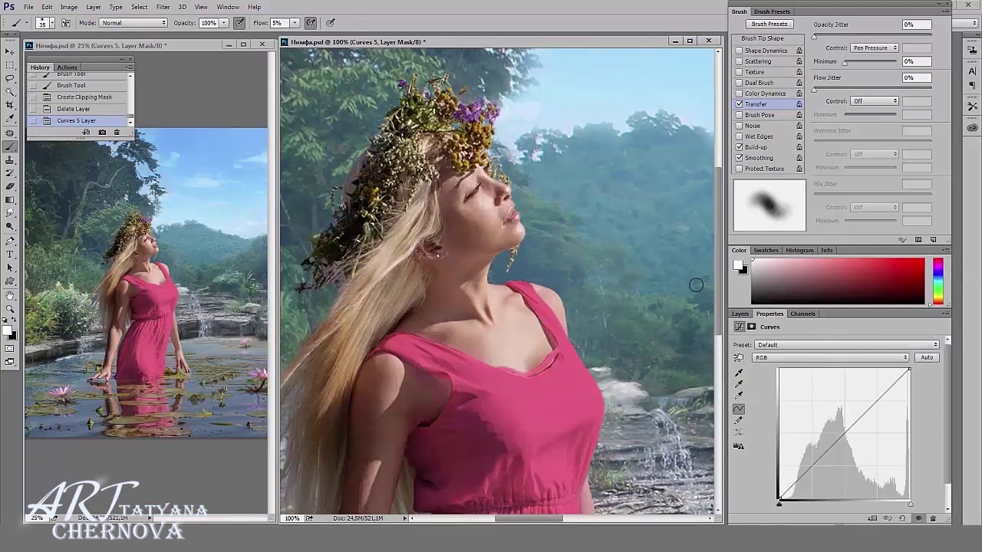
{"action": "key", "text": "ctrl+alt+g"}
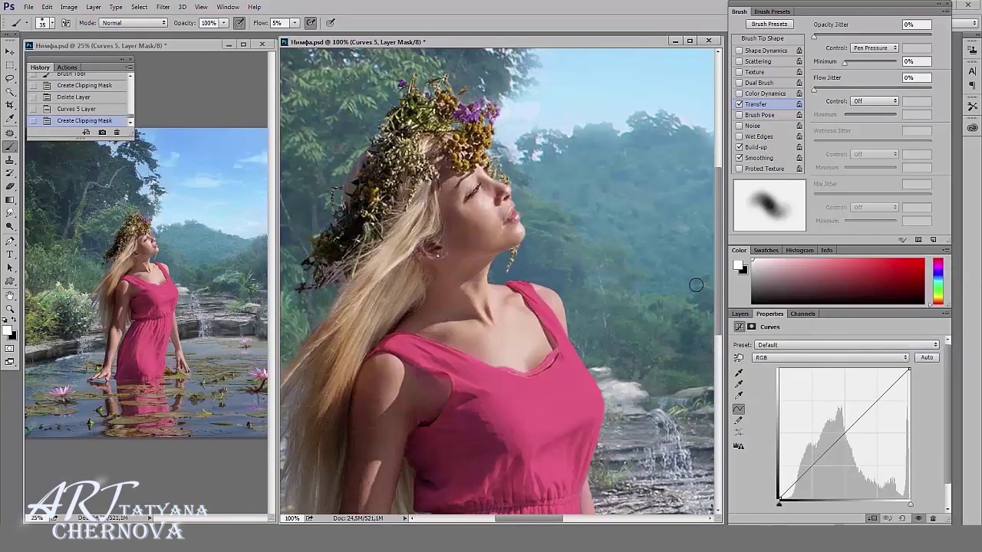
{"action": "left_click_drag", "start_coordinate": [779, 494], "coordinate": [791, 496]}
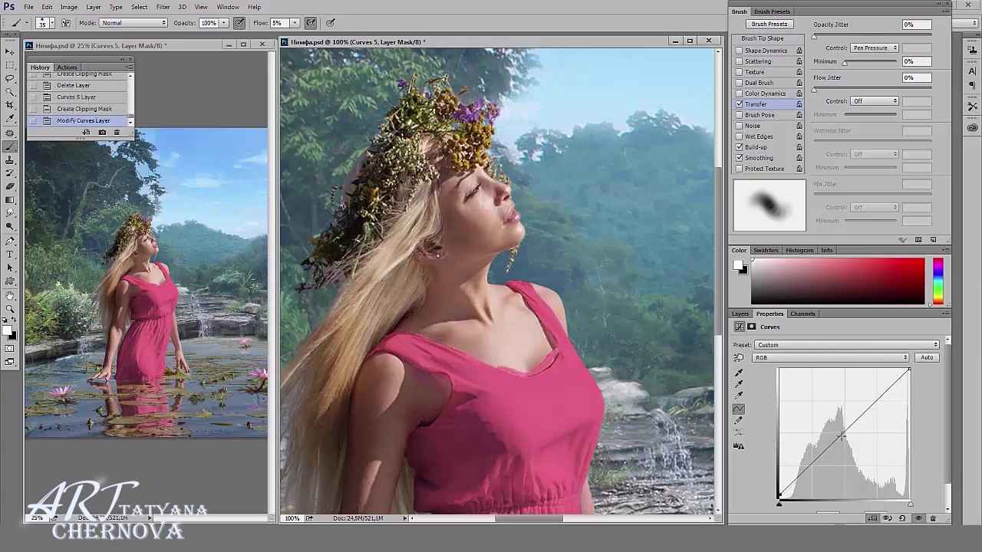
{"action": "left_click", "coordinate": [740, 313]}
{"action": "left_click", "coordinate": [745, 340]}
{"action": "left_click", "coordinate": [742, 427]}
Invert the Curves 5 mask and paint the darkening onto the face and skin at 10% flow
{"action": "key", "text": "ctrl+i"}
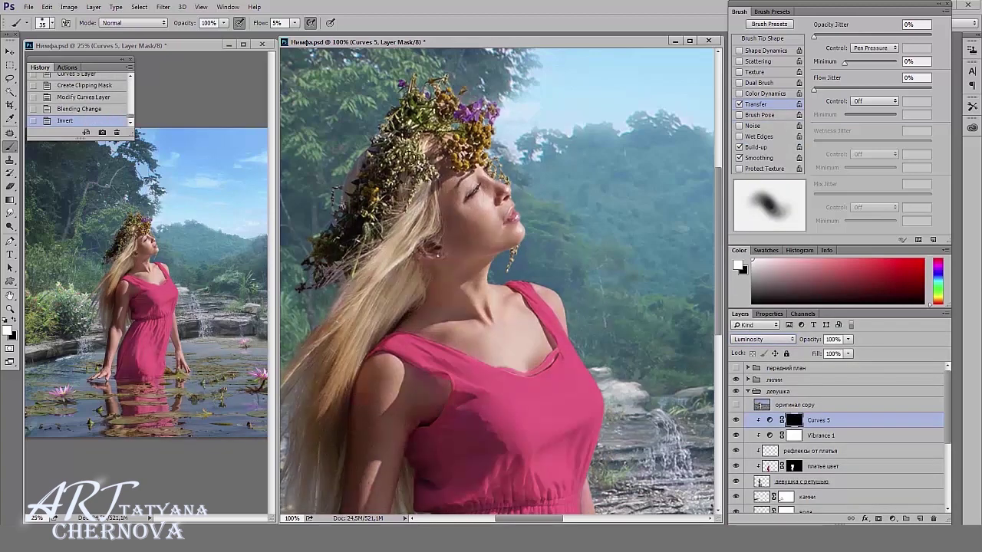
{"action": "key", "text": "shift+1"}
{"action": "left_click_drag", "start_coordinate": [435, 201], "coordinate": [382, 235]}
{"action": "mouse_move", "coordinate": [432, 162]}
{"action": "left_mouse_down"}
{"action": "mouse_move", "coordinate": [428, 217]}
{"action": "mouse_move", "coordinate": [460, 245]}
{"action": "mouse_move", "coordinate": [504, 259]}
{"action": "left_mouse_up"}
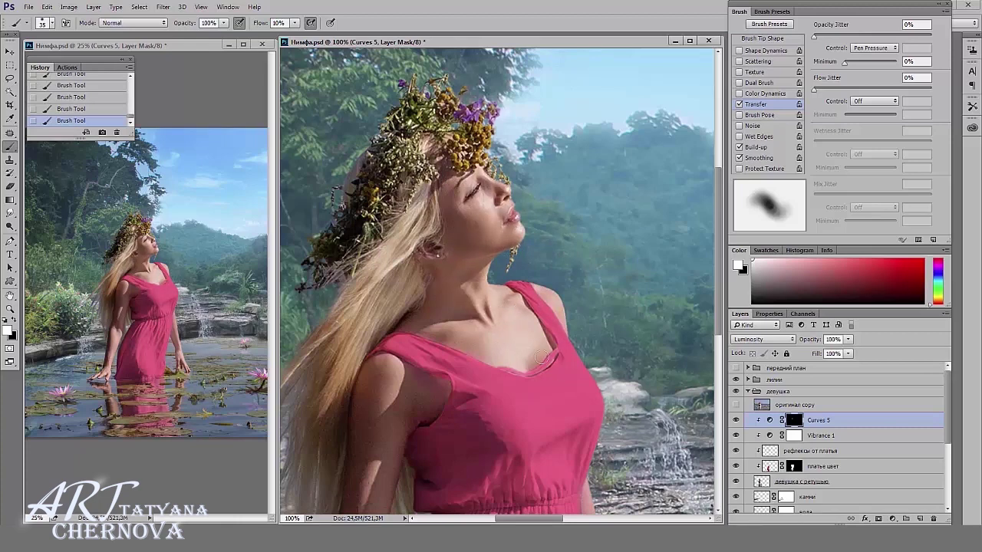
{"action": "left_click_drag", "start_coordinate": [555, 329], "coordinate": [519, 183]}
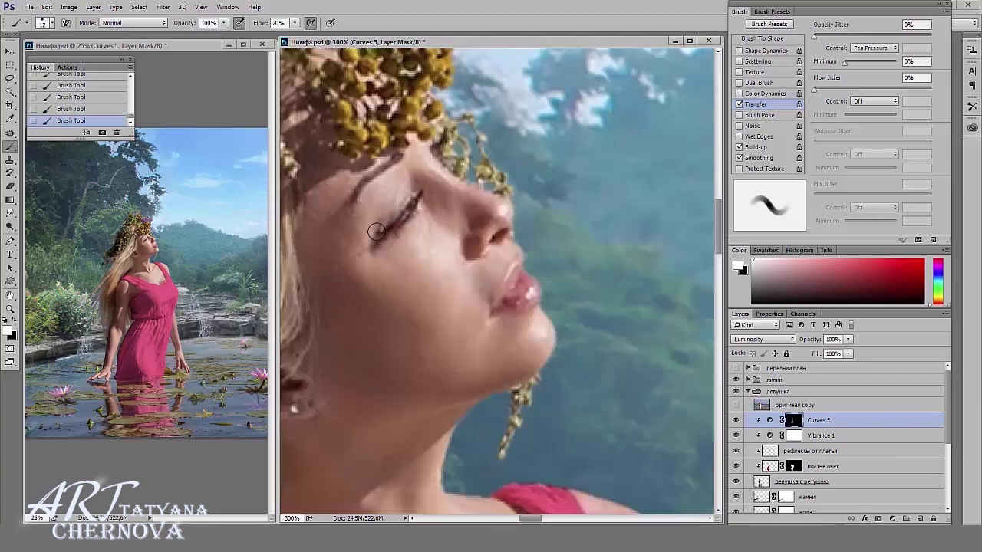
{"action": "key", "text": "bracketleft"}
{"action": "key", "text": "bracketleft"}
{"action": "key", "text": "bracketleft"}
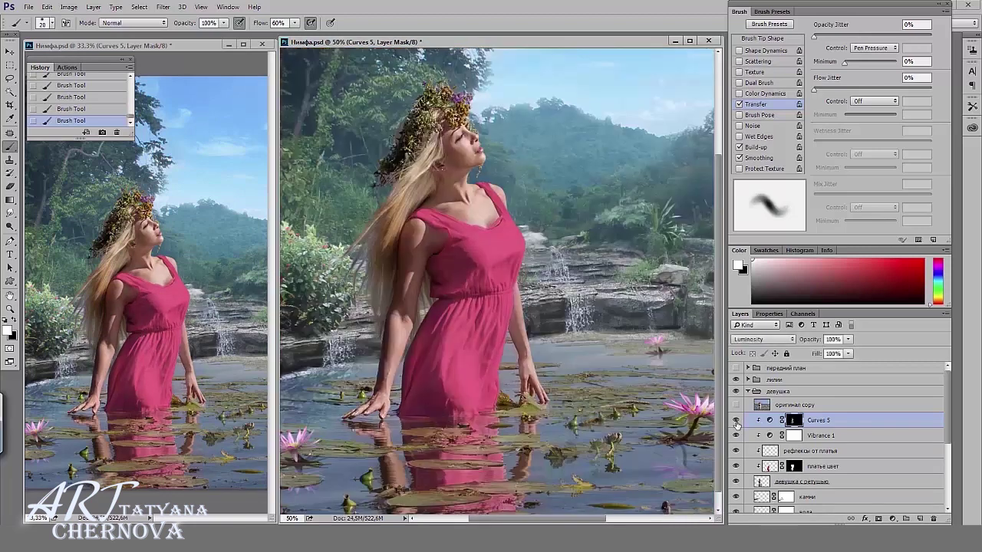
Add a Curves 6 layer with a raised curve to brighten, and invert its mask to hide it
{"action": "left_click", "coordinate": [794, 421], "text": "alt"}
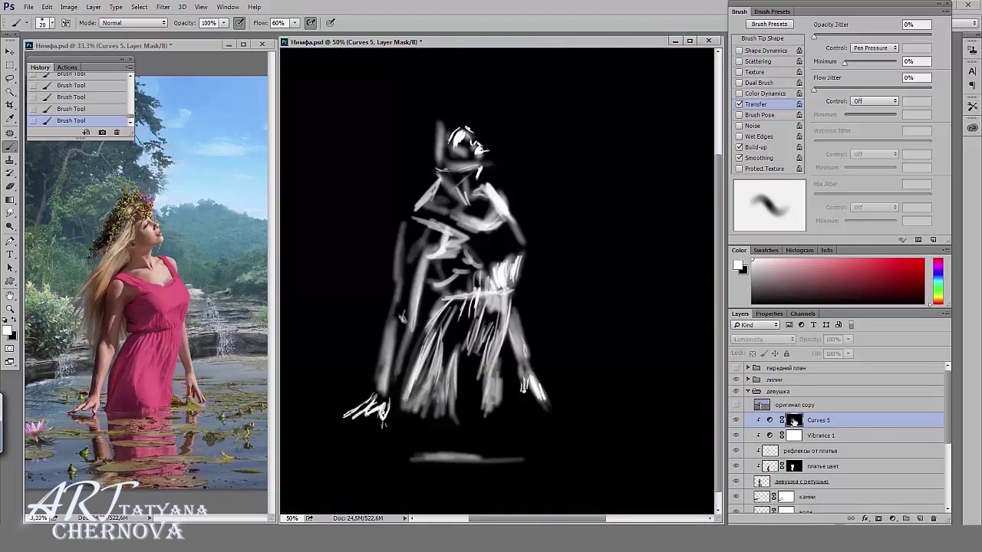
{"action": "left_click", "coordinate": [795, 421], "text": "alt"}
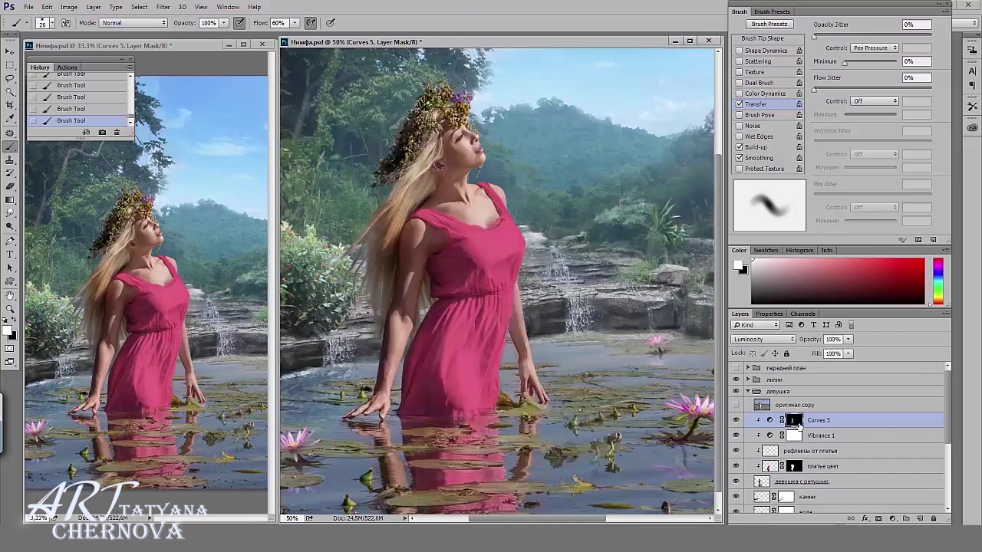
{"action": "left_click", "coordinate": [892, 520]}
{"action": "left_click", "coordinate": [887, 342]}
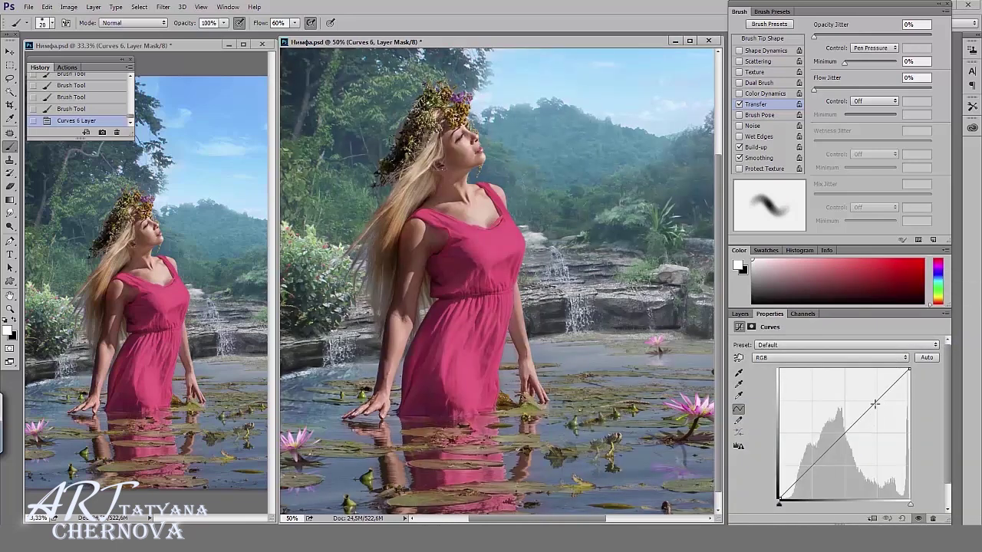
{"action": "left_click_drag", "start_coordinate": [875, 403], "coordinate": [889, 370]}
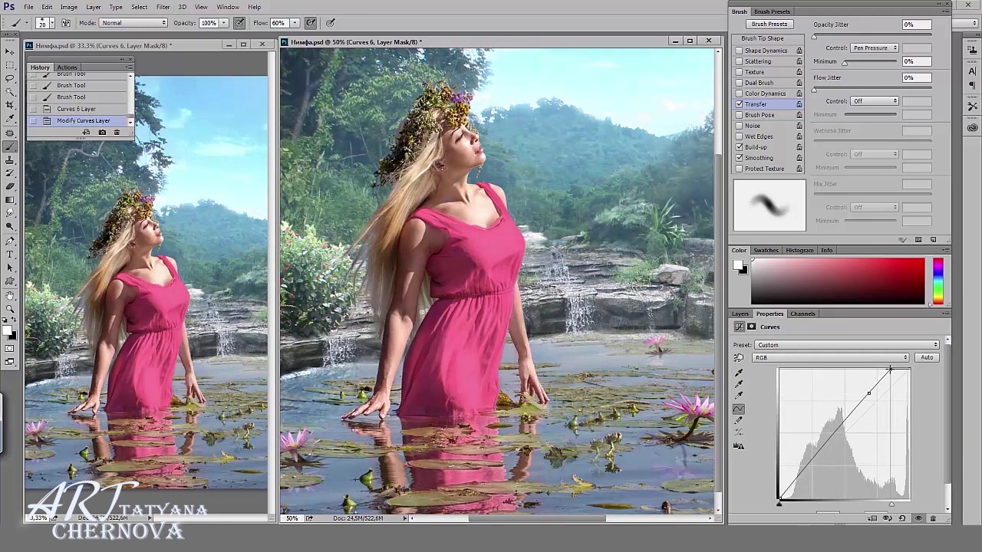
{"action": "left_click", "coordinate": [739, 313]}
{"action": "key", "text": "ctrl+i"}
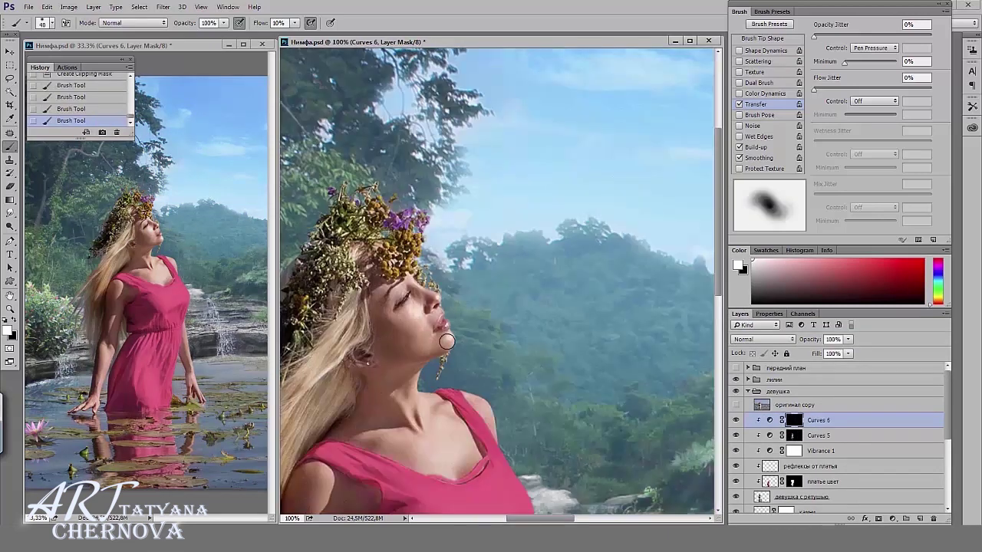
Paint the Curves 6 light onto the girl's face, check its mask, and set it to Luminosity
{"action": "left_click_drag", "start_coordinate": [406, 341], "coordinate": [433, 347]}
{"action": "left_click", "coordinate": [736, 406]}
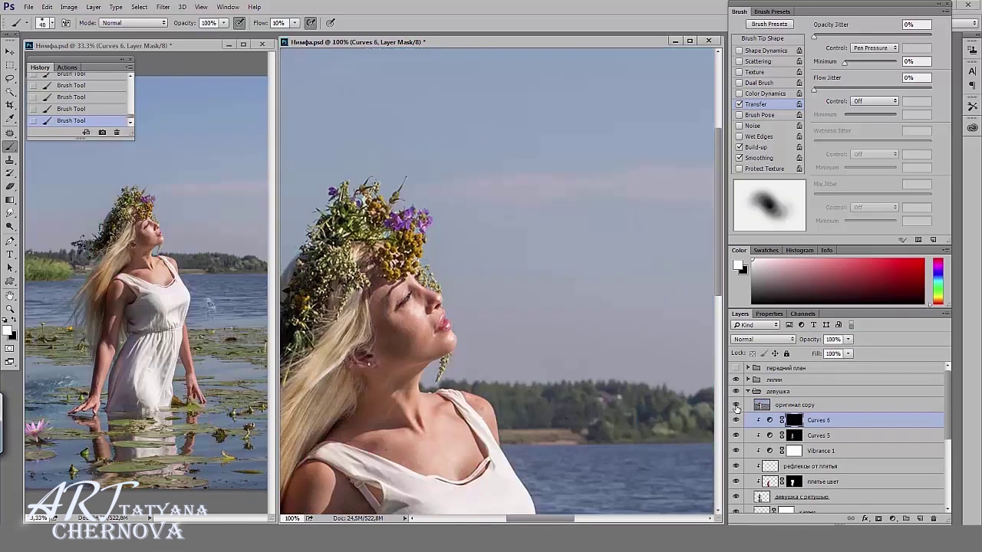
{"action": "left_click", "coordinate": [736, 406]}
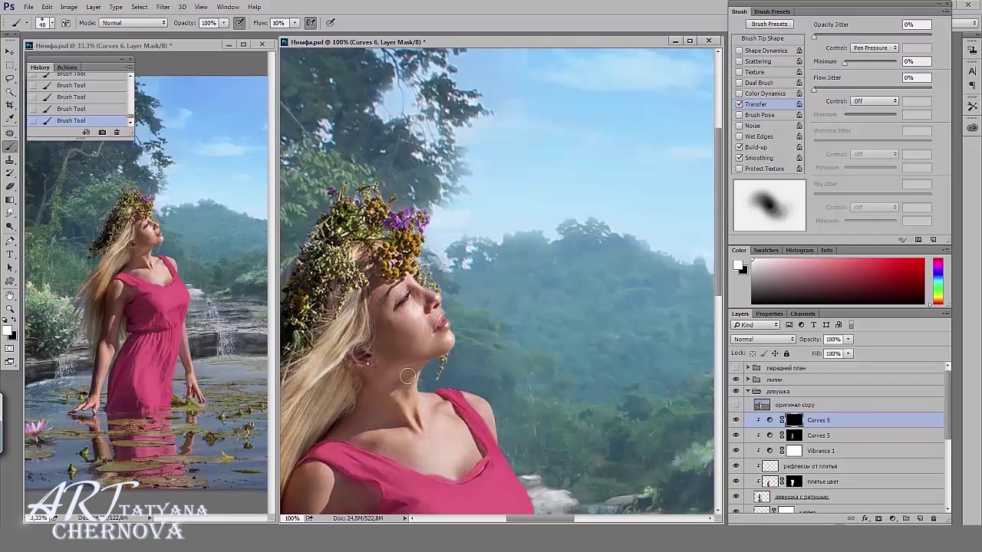
{"action": "key", "text": "ctrl+plus"}
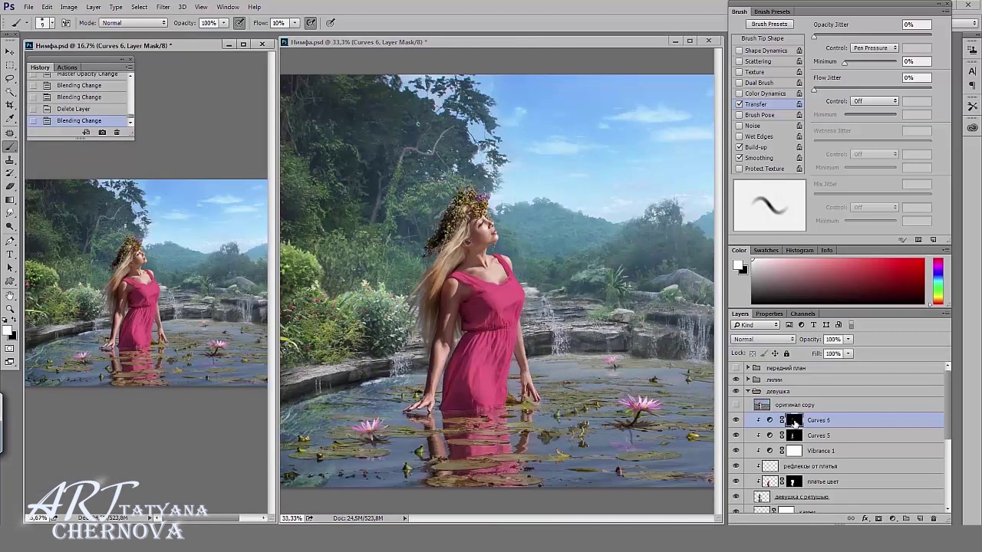
{"action": "left_click", "coordinate": [793, 422], "text": "alt"}
{"action": "left_click", "coordinate": [794, 420], "text": "alt"}
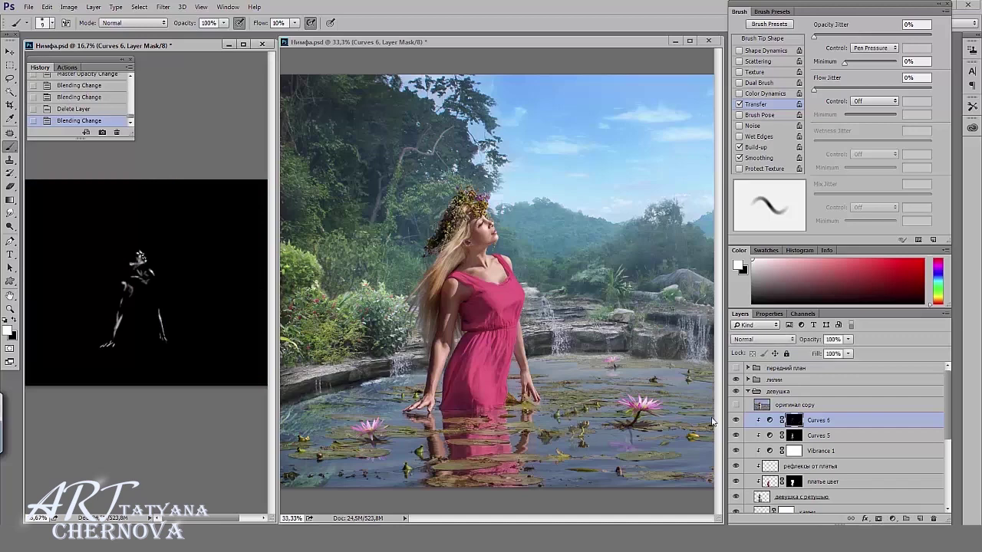
{"action": "left_click", "coordinate": [756, 340]}
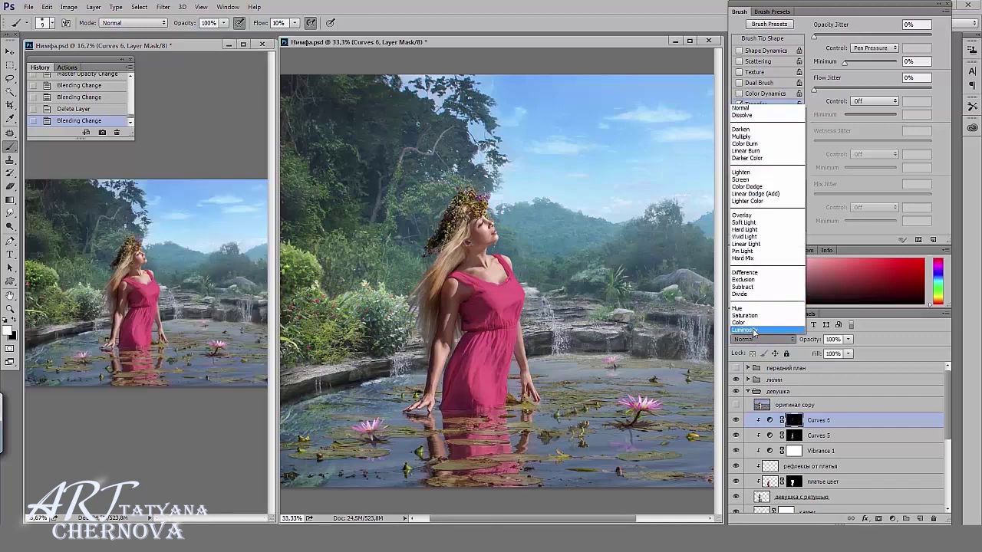
{"action": "left_click", "coordinate": [753, 347]}
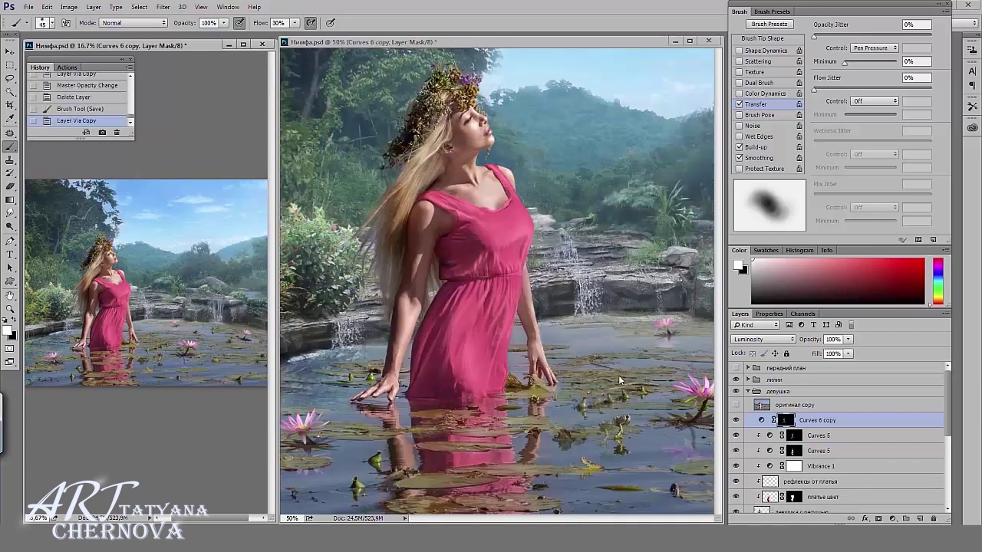
Clip the Curves 6 copy and set its opacity to 52%, toggling it to compare
{"action": "key", "text": "ctrl+alt+g"}
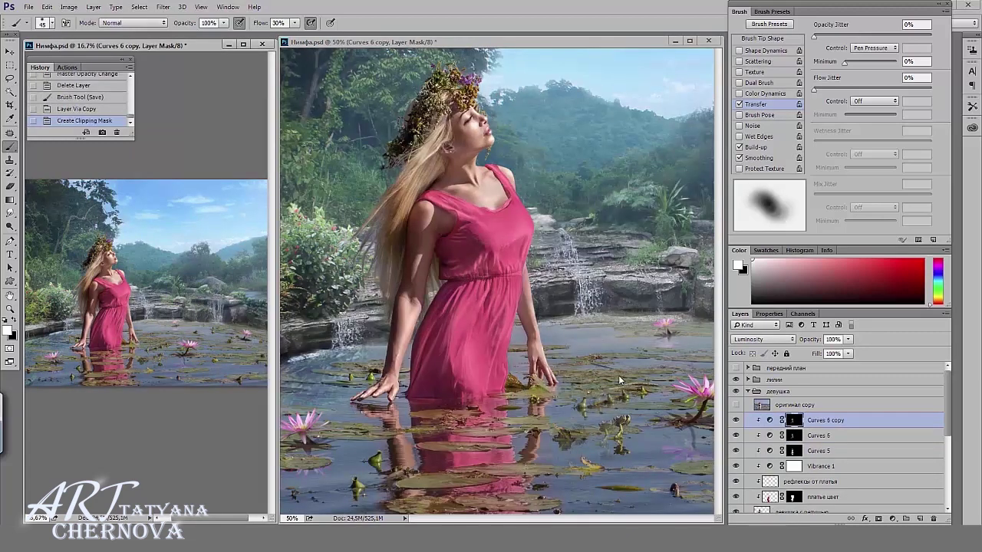
{"action": "left_click", "coordinate": [848, 339]}
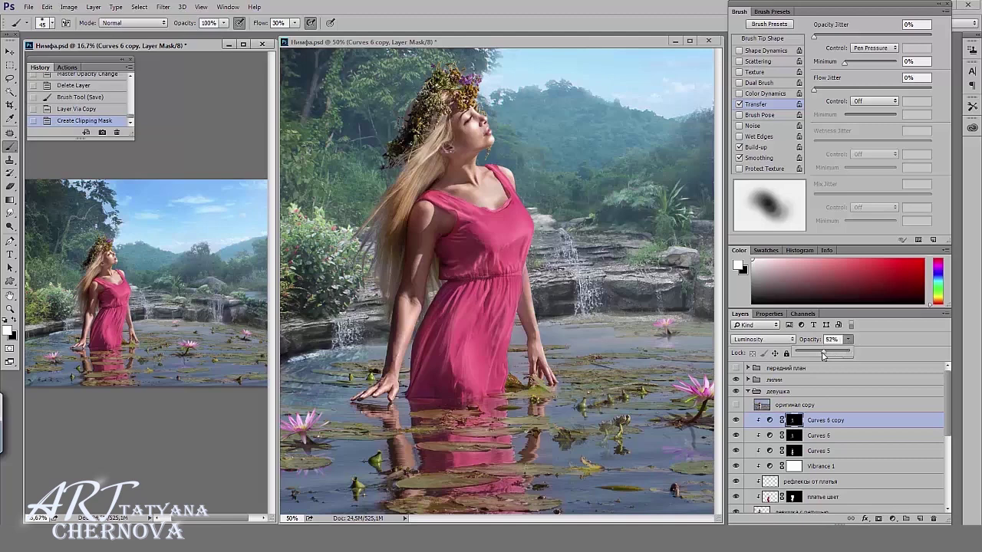
{"action": "left_click_drag", "start_coordinate": [822, 355], "coordinate": [823, 354]}
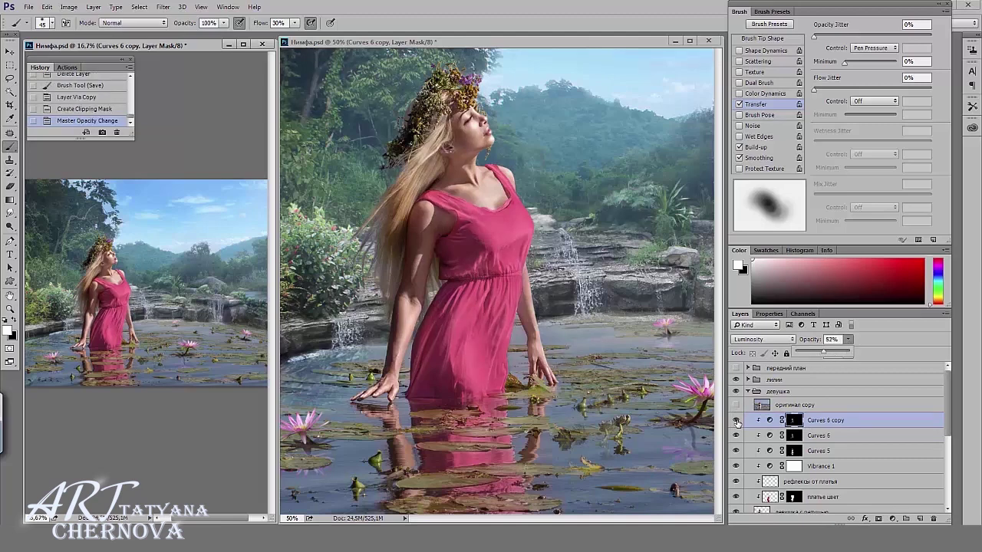
{"action": "left_click", "coordinate": [736, 421]}
{"action": "left_click", "coordinate": [736, 421]}
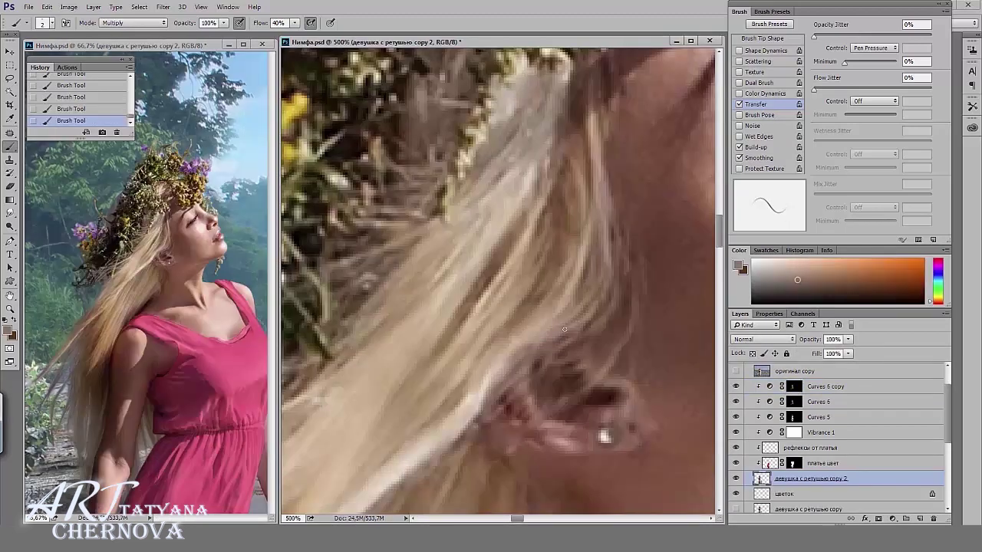
Paint fine light hair strands curling out across the flower wreath
{"action": "left_click_drag", "start_coordinate": [387, 444], "coordinate": [527, 319]}
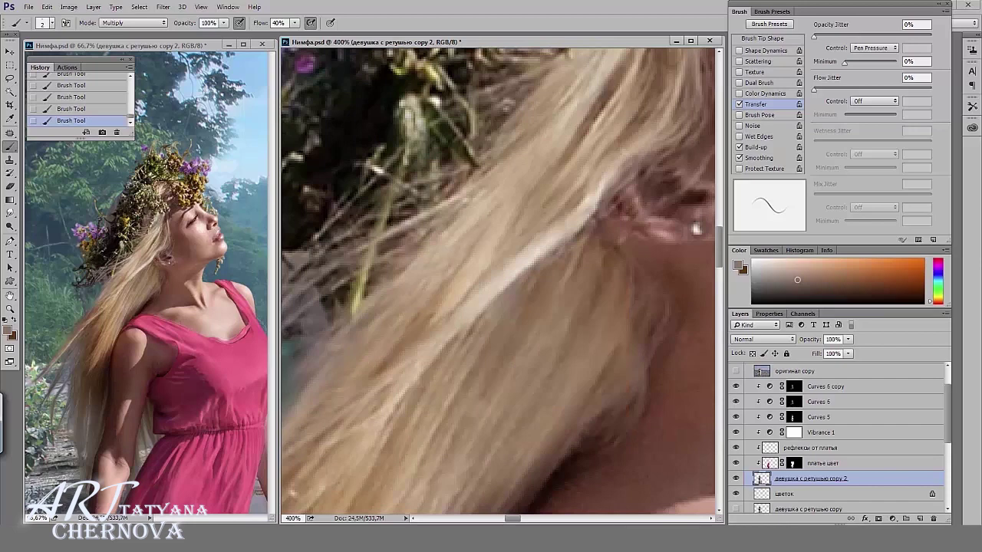
{"action": "left_click", "coordinate": [151, 25]}
{"action": "scroll", "coordinate": [552, 277], "scroll_direction": "down", "scroll_amount": 3}
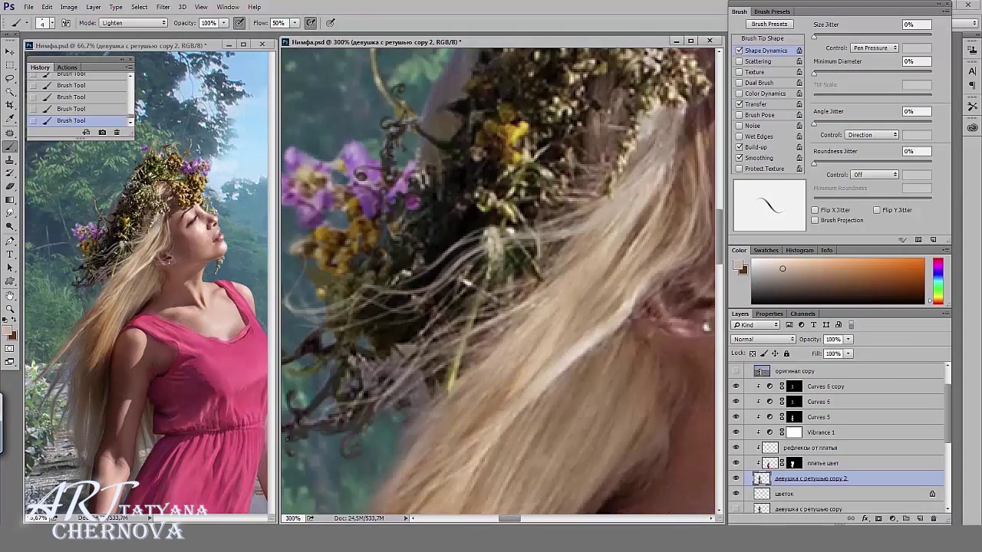
{"action": "left_click_drag", "start_coordinate": [425, 324], "coordinate": [458, 269]}
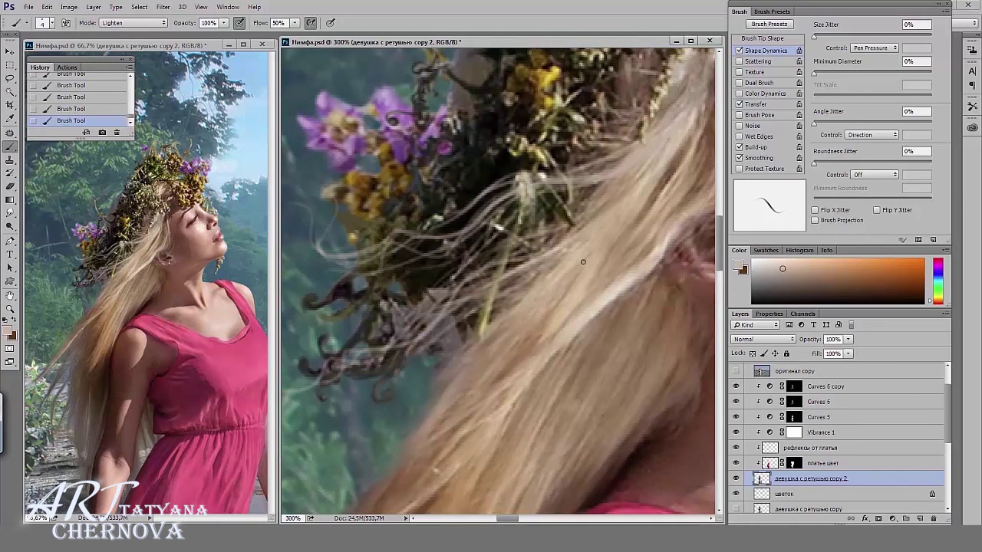
{"action": "left_click_drag", "start_coordinate": [522, 296], "coordinate": [315, 376]}
Pick dark brown and set the brush to Lighten mode to continue strands over the foliage
{"action": "left_click", "coordinate": [900, 289]}
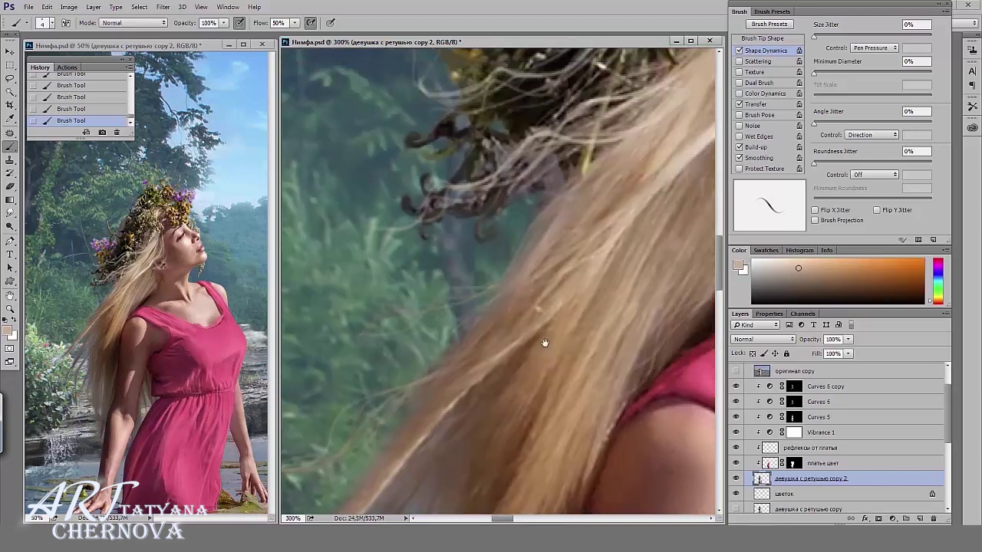
{"action": "left_click", "coordinate": [134, 24]}
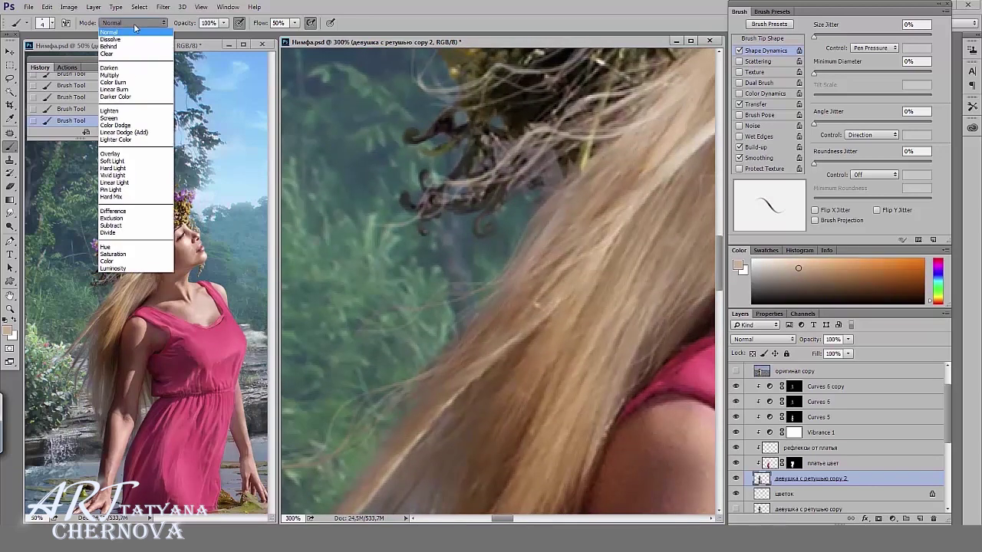
{"action": "left_click", "coordinate": [116, 111]}
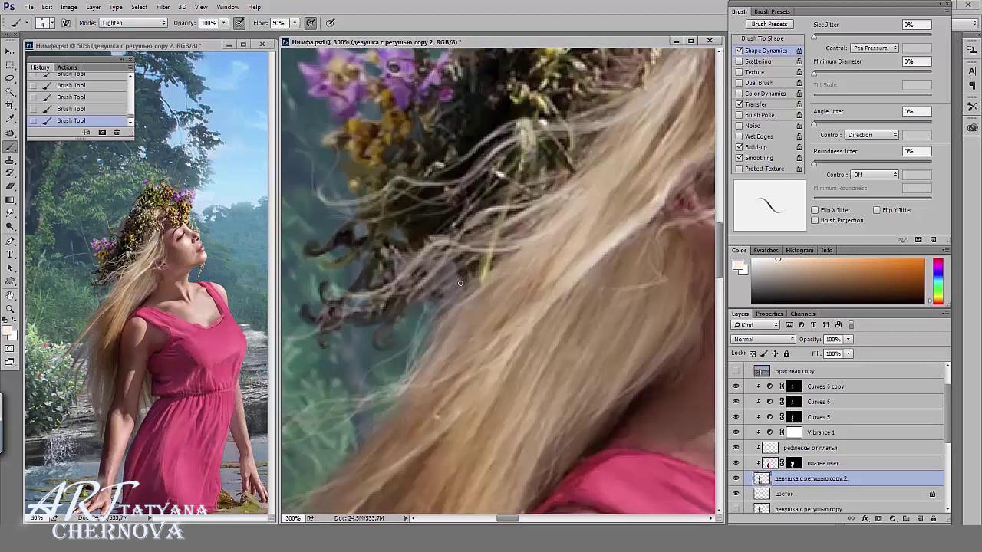
{"action": "left_click_drag", "start_coordinate": [531, 233], "coordinate": [423, 340]}
{"action": "key", "text": "ctrl+minus"}
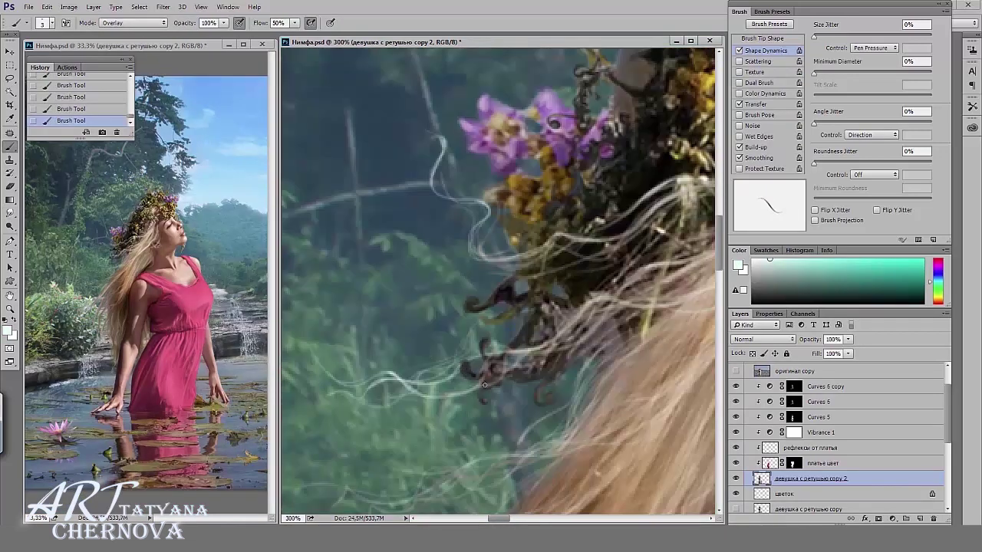
{"action": "left_click_drag", "start_coordinate": [516, 425], "coordinate": [584, 318]}
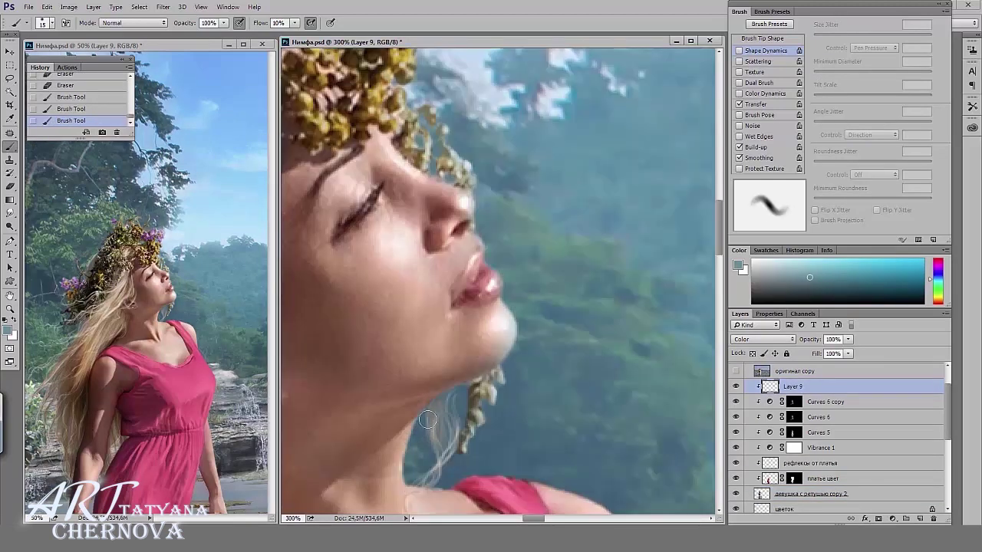
Paint a soft blue tint over the face and open the girl copy 2 layer's Layer Style
{"action": "left_click_drag", "start_coordinate": [427, 419], "coordinate": [405, 420]}
{"action": "scroll", "coordinate": [460, 307], "scroll_direction": "down", "scroll_amount": 3}
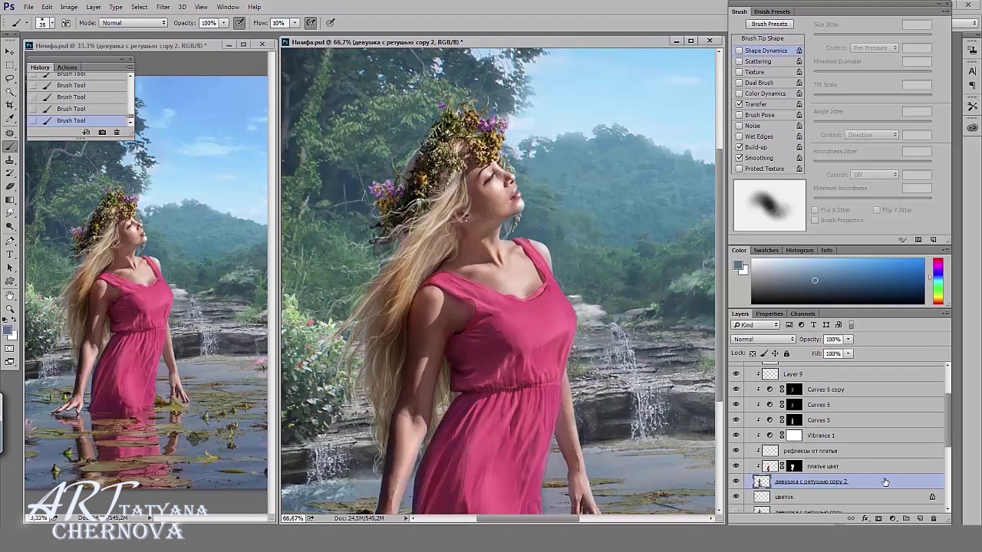
{"action": "double_click", "coordinate": [885, 482]}
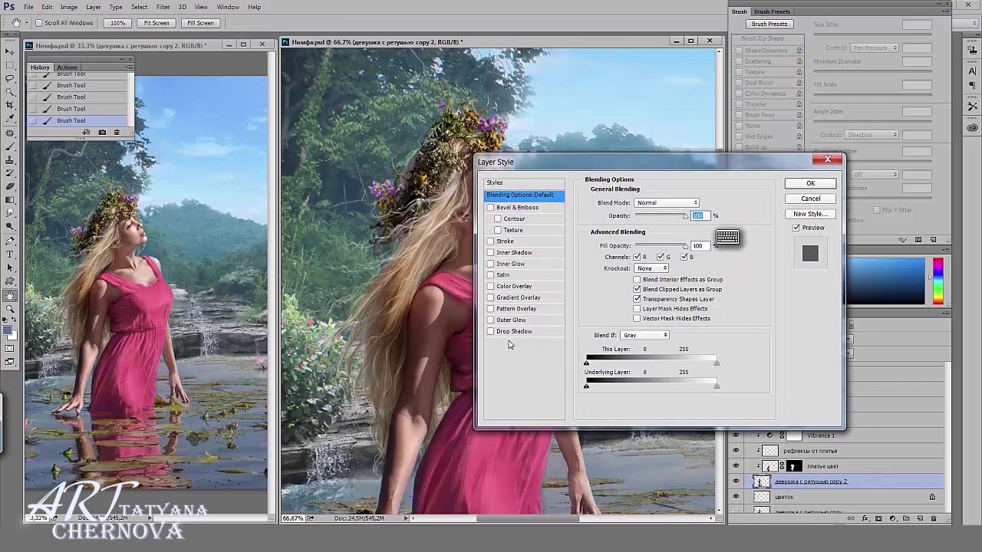
Give the girl a light-blue Inner Glow at opacity 50 and size 57
{"action": "left_click", "coordinate": [513, 264]}
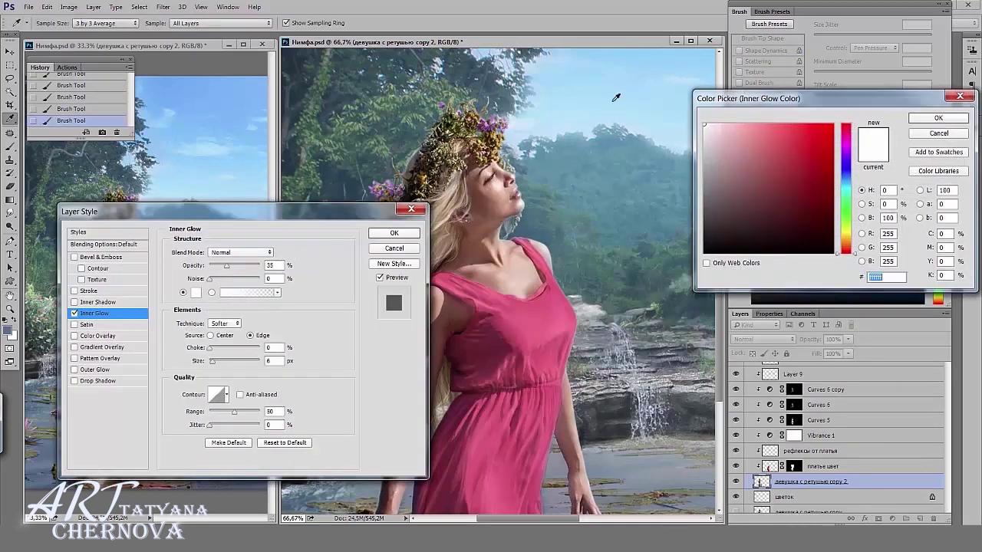
{"action": "left_click", "coordinate": [740, 124]}
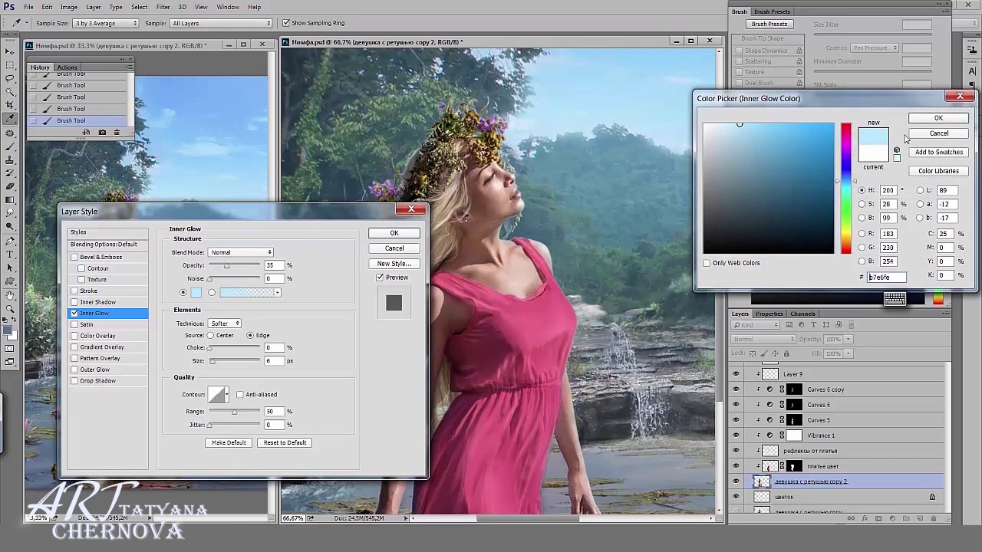
{"action": "left_click", "coordinate": [929, 121]}
{"action": "left_click_drag", "start_coordinate": [228, 269], "coordinate": [234, 269]}
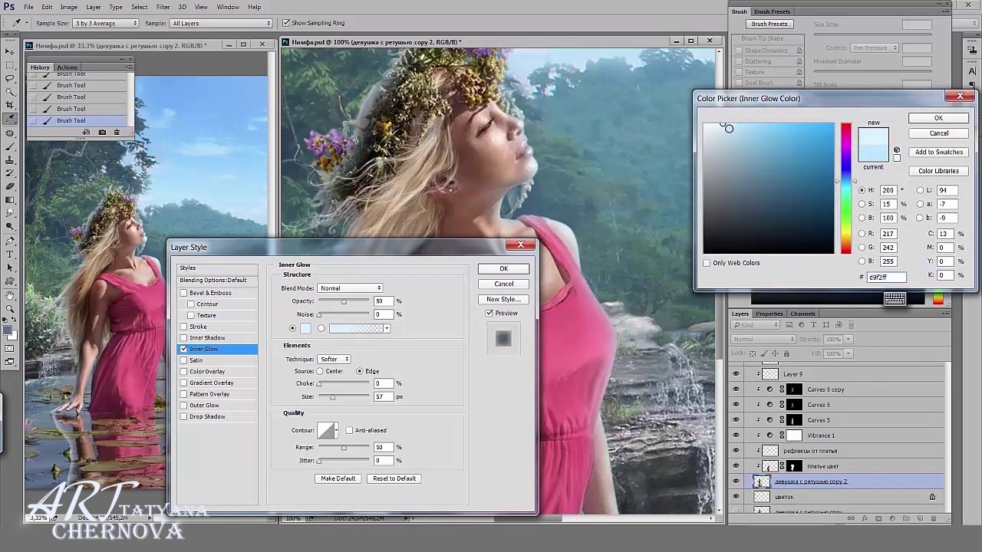
{"action": "left_click", "coordinate": [935, 120]}
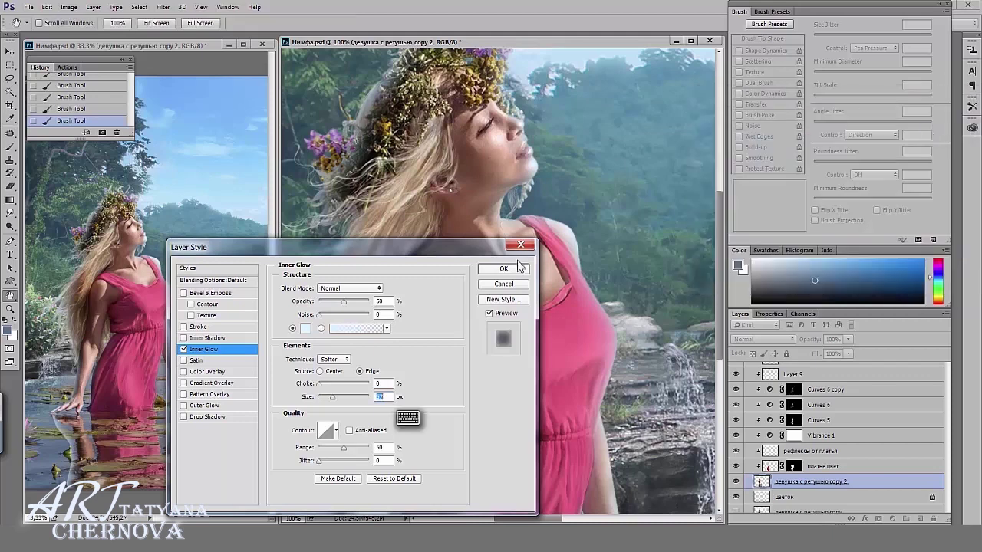
{"action": "left_click", "coordinate": [503, 268]}
Split the Inner Glow onto its own layer and set a 20 px brush for masking it
{"action": "right_click", "coordinate": [836, 498]}
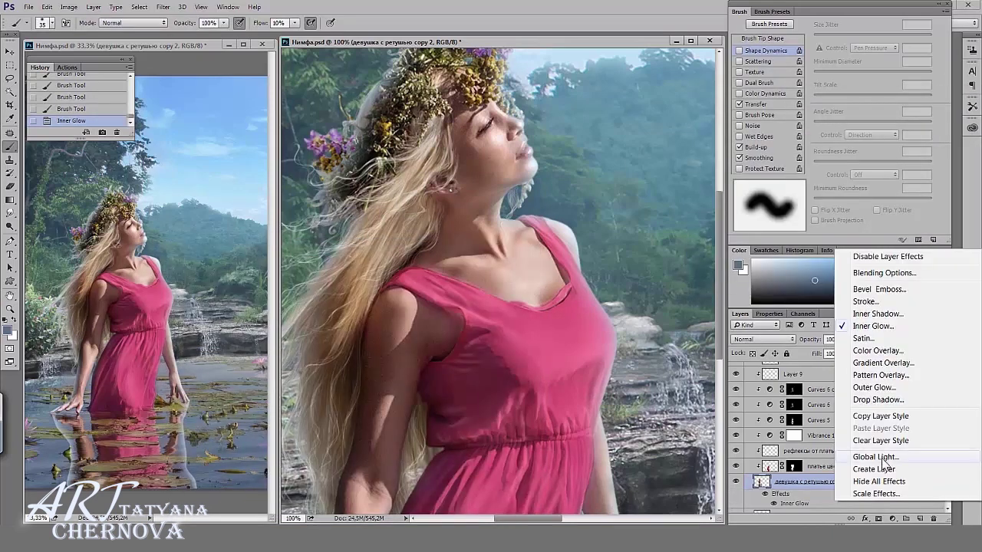
{"action": "left_click", "coordinate": [879, 468]}
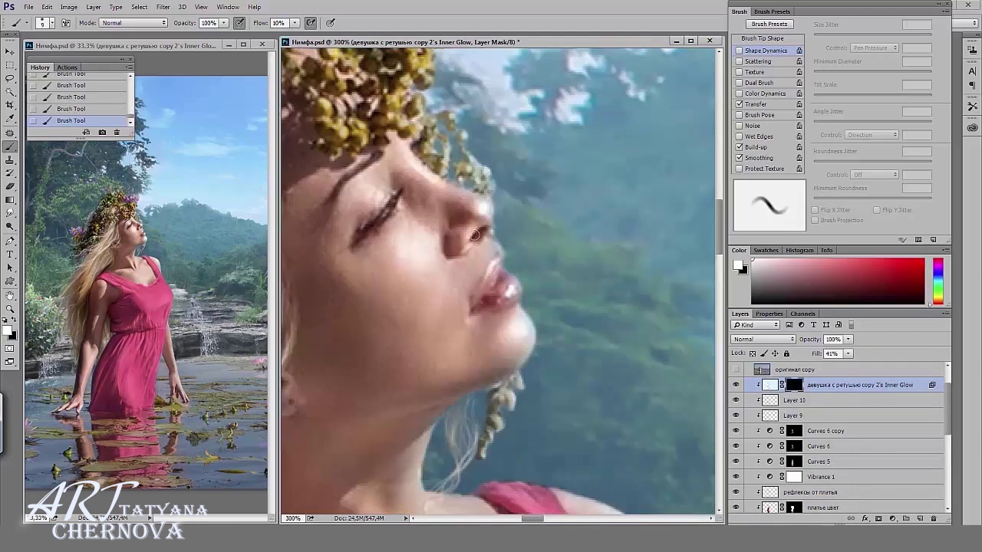
{"action": "key", "text": "ctrl+minus"}
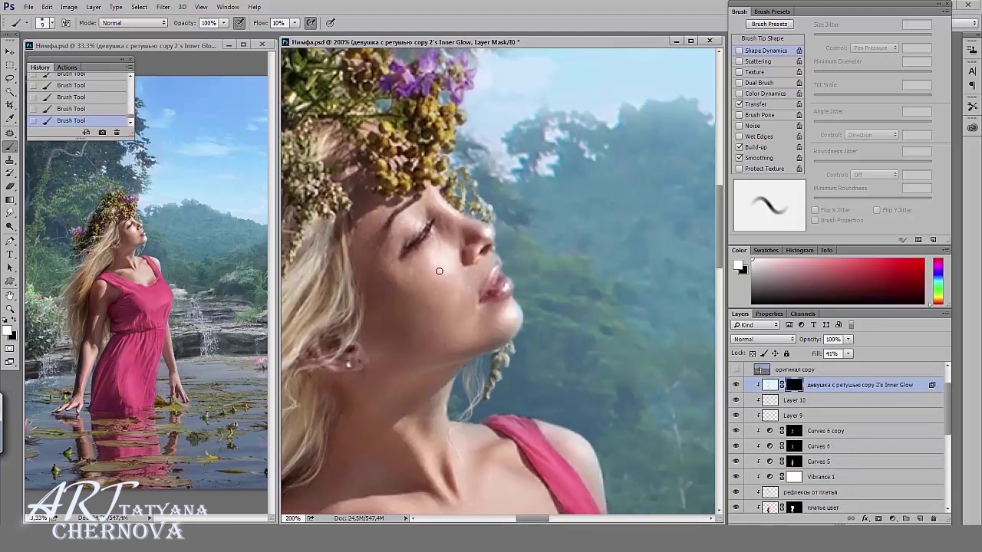
{"action": "key", "text": "bracketright"}
{"action": "key", "text": "bracketright"}
{"action": "scroll", "coordinate": [460, 307], "scroll_direction": "up", "scroll_amount": 5}
{"action": "scroll", "coordinate": [460, 307], "scroll_direction": "left", "scroll_amount": 3}
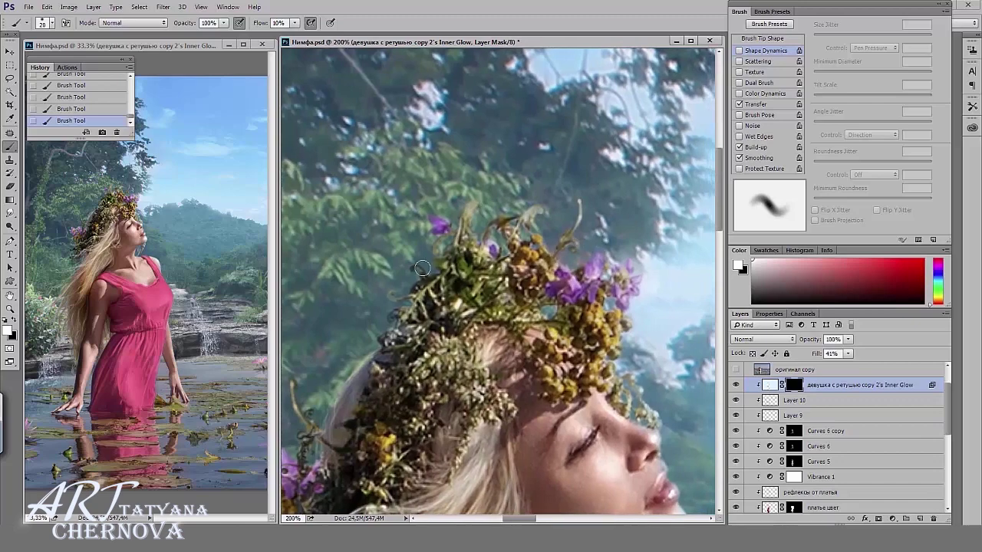
{"action": "left_click_drag", "start_coordinate": [337, 346], "coordinate": [422, 202]}
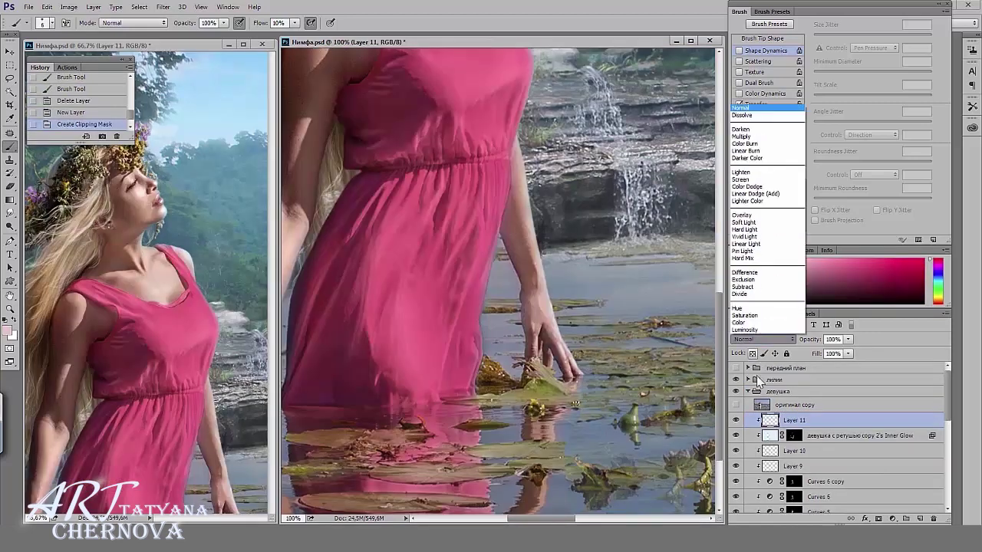
Paint faint Normal-mode light near the lips, chin and neck with a soft 10% flow brush
{"action": "left_click", "coordinate": [741, 108]}
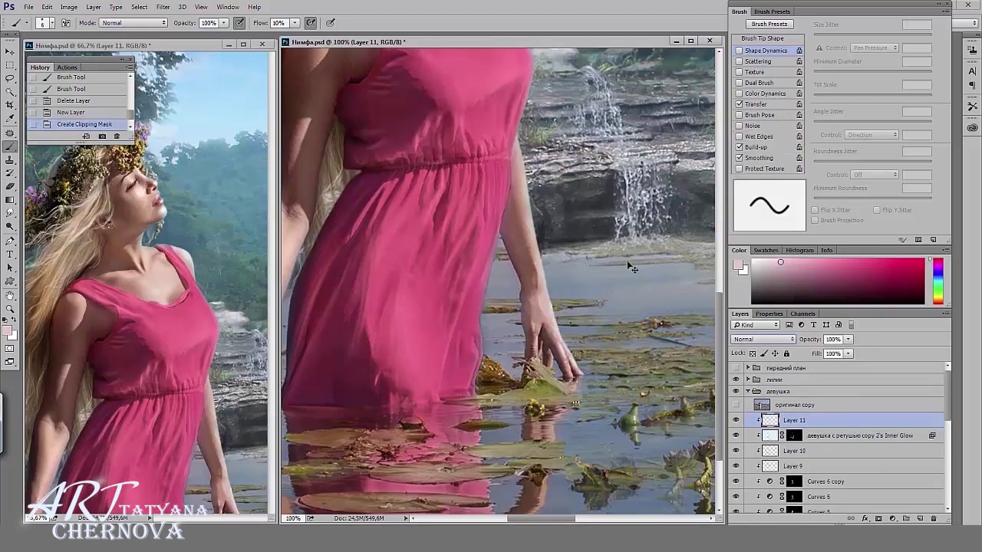
{"action": "key", "text": "ctrl+plus"}
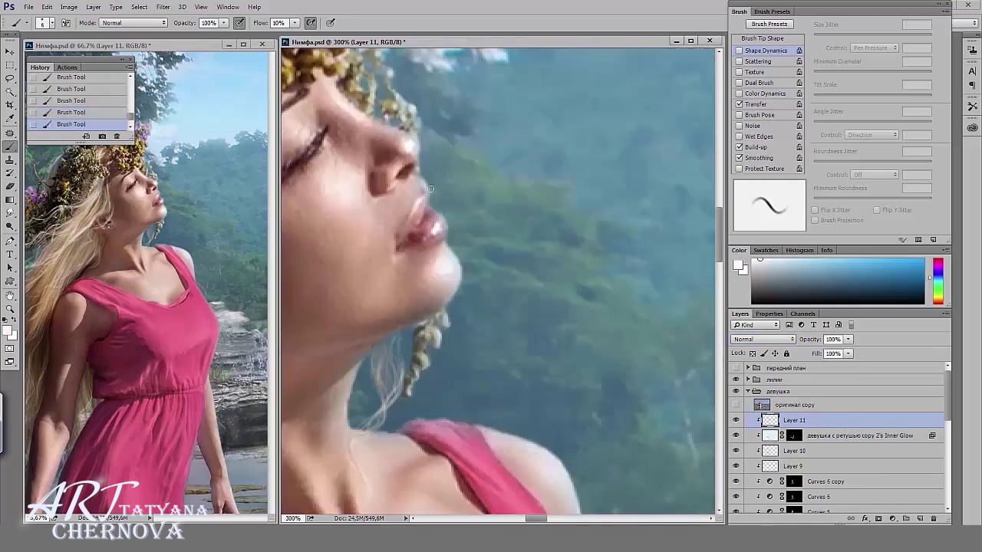
{"action": "left_click_drag", "start_coordinate": [430, 187], "coordinate": [438, 220]}
{"action": "left_click_drag", "start_coordinate": [339, 362], "coordinate": [365, 378]}
{"action": "key", "text": "bracketright"}
{"action": "scroll", "coordinate": [460, 429], "scroll_direction": "down", "scroll_amount": 10}
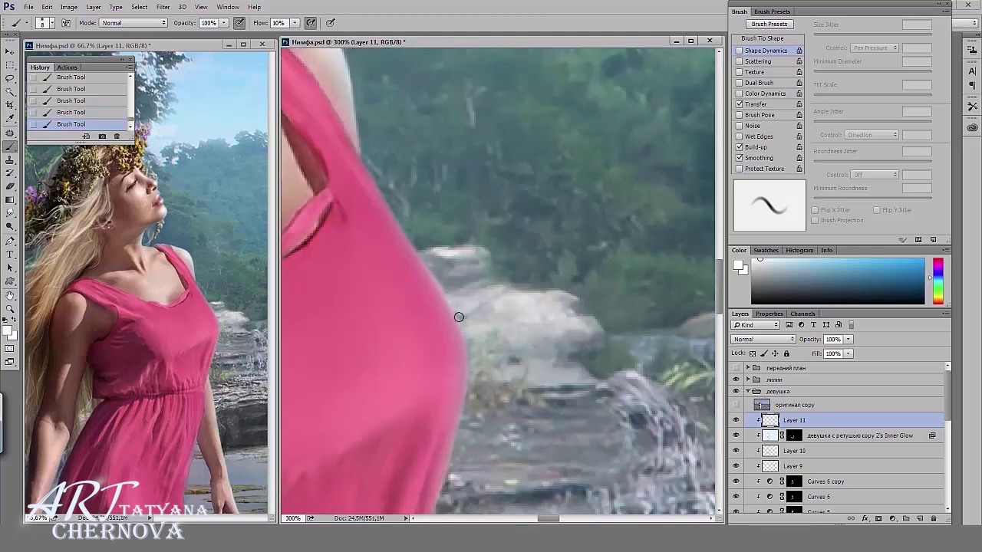
Trim excess light with a 10% eraser and paint soft light along the dress edge by the rocks
{"action": "key", "text": "e"}
{"action": "key", "text": "1"}
{"action": "mouse_move", "coordinate": [445, 318]}
{"action": "left_mouse_down"}
{"action": "mouse_move", "coordinate": [423, 270]}
{"action": "mouse_move", "coordinate": [439, 330]}
{"action": "left_mouse_up"}
{"action": "key", "text": "b"}
{"action": "left_click_drag", "start_coordinate": [438, 286], "coordinate": [454, 310]}
{"action": "left_click_drag", "start_coordinate": [448, 303], "coordinate": [461, 327]}
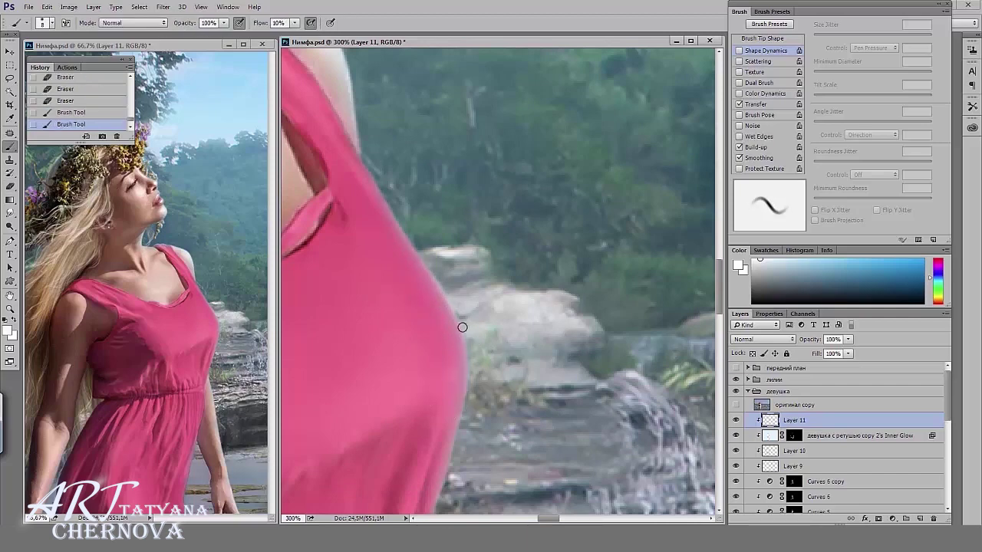
{"action": "scroll", "coordinate": [231, 214], "scroll_direction": "down", "scroll_amount": 1}
{"action": "left_click_drag", "start_coordinate": [423, 261], "coordinate": [460, 337]}
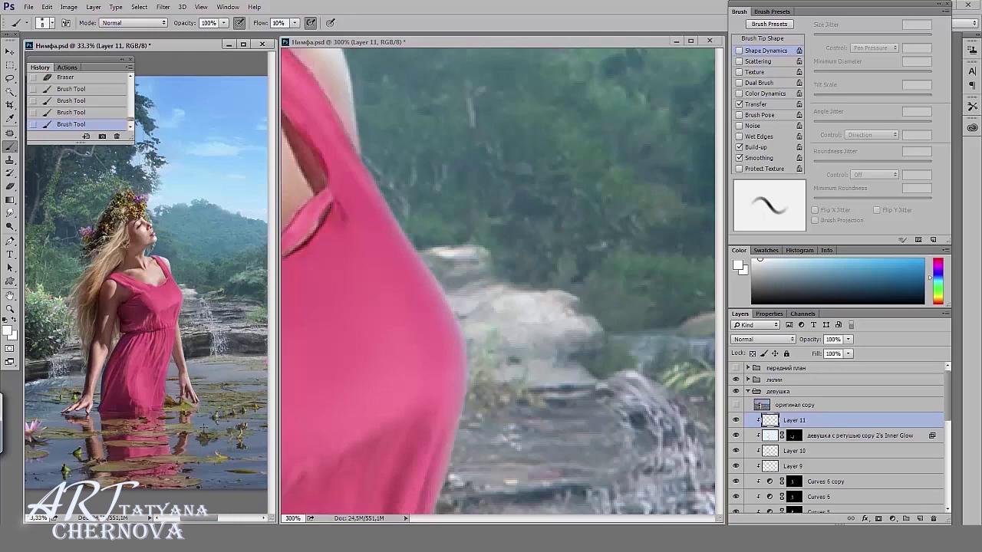
{"action": "scroll", "coordinate": [495, 329], "scroll_direction": "down", "scroll_amount": 5}
{"action": "left_click_drag", "start_coordinate": [442, 285], "coordinate": [423, 362]}
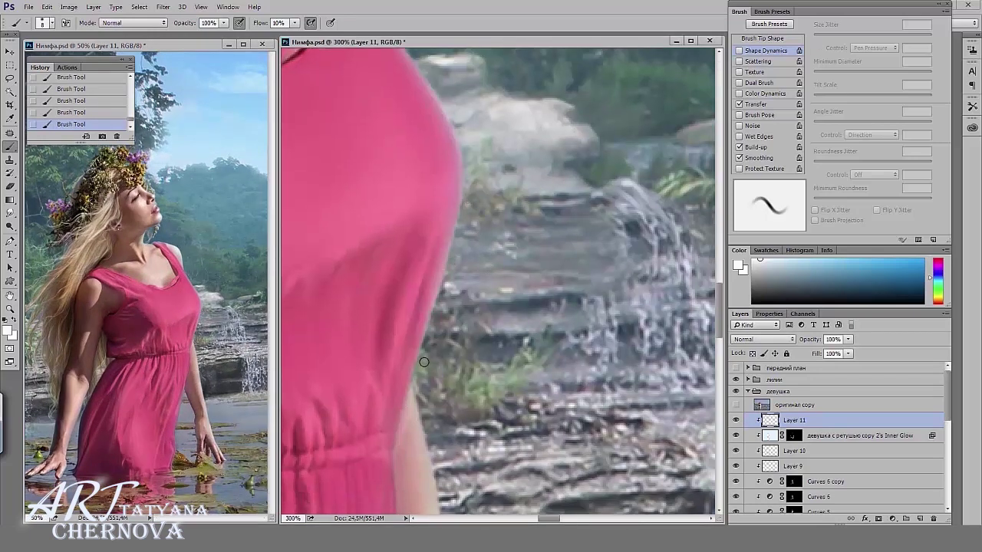
Merge the painted light down into the glow layer and name it 'свет'
{"action": "key", "text": "ctrl+e"}
{"action": "key", "text": "Return"}
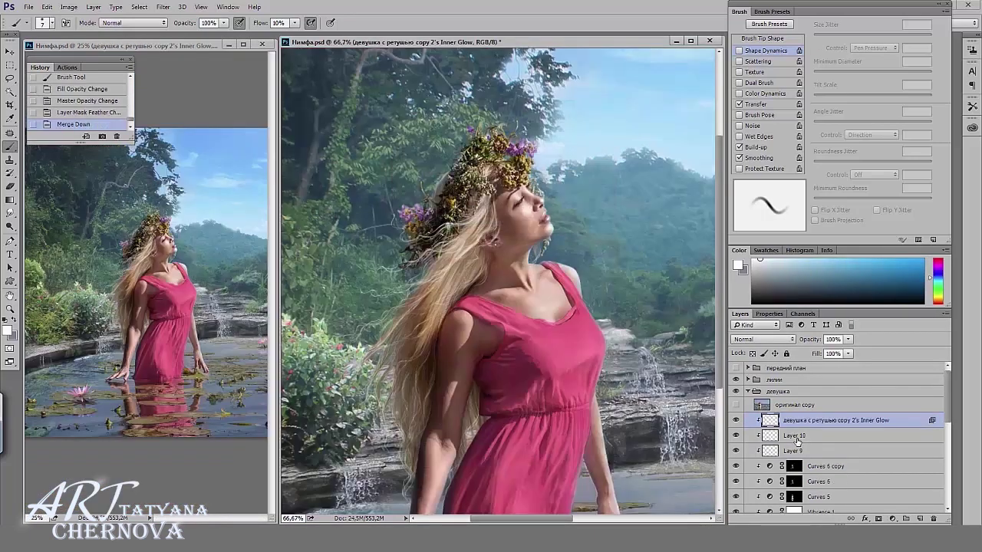
{"action": "double_click", "coordinate": [809, 420]}
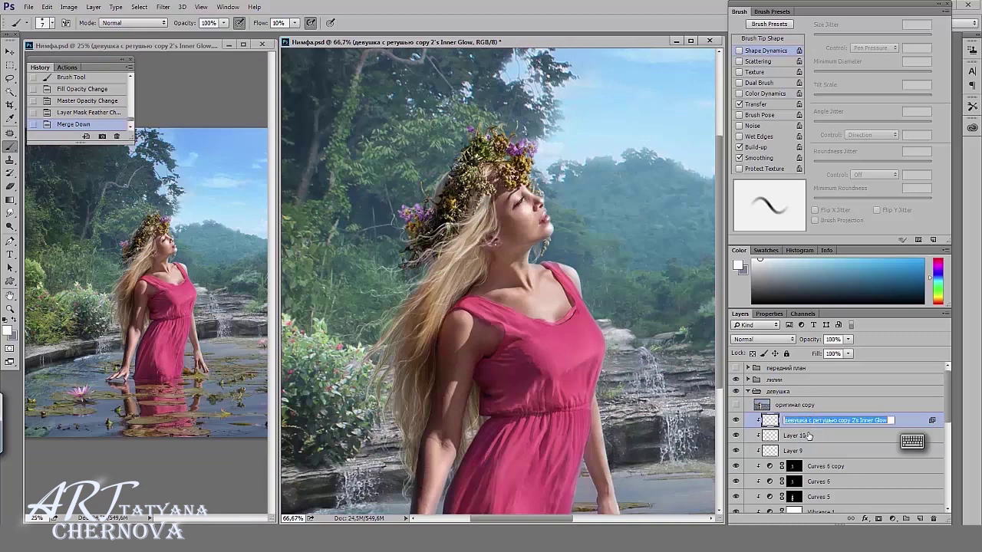
{"action": "type", "text": "свет"}
{"action": "key", "text": "Return"}
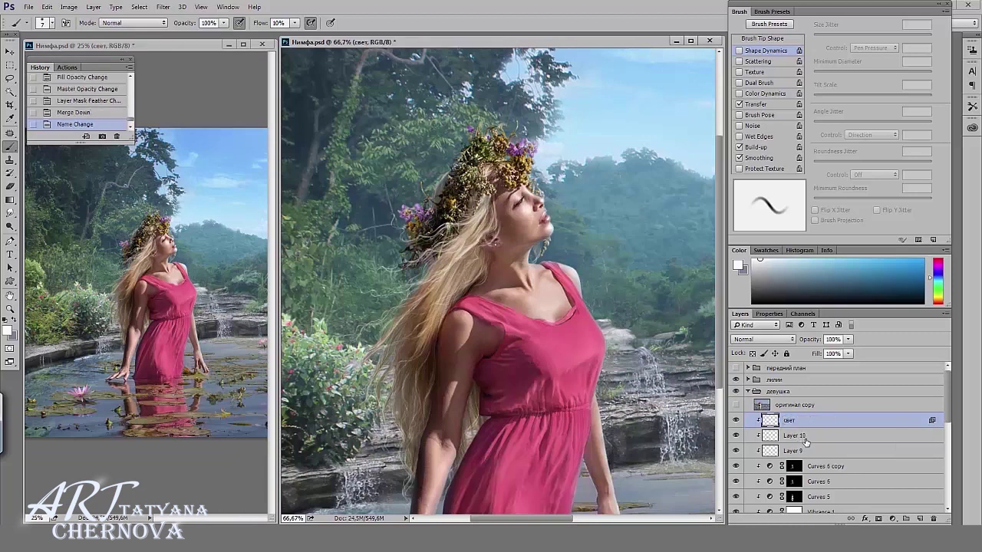
Add a clipped copy of свет with a 30 px Gaussian Blur at 48% opacity
{"action": "key", "text": "ctrl+j"}
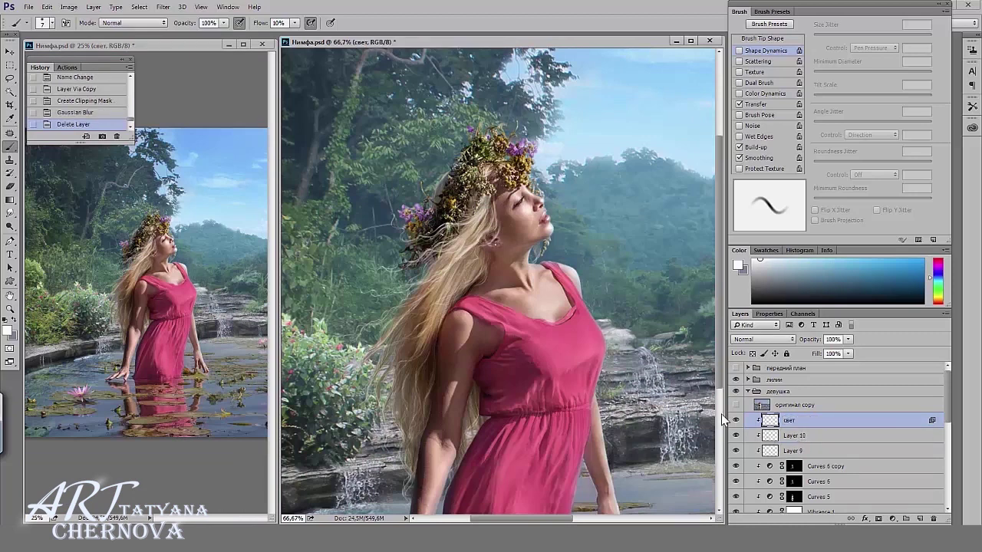
{"action": "key", "text": "ctrl+alt+g"}
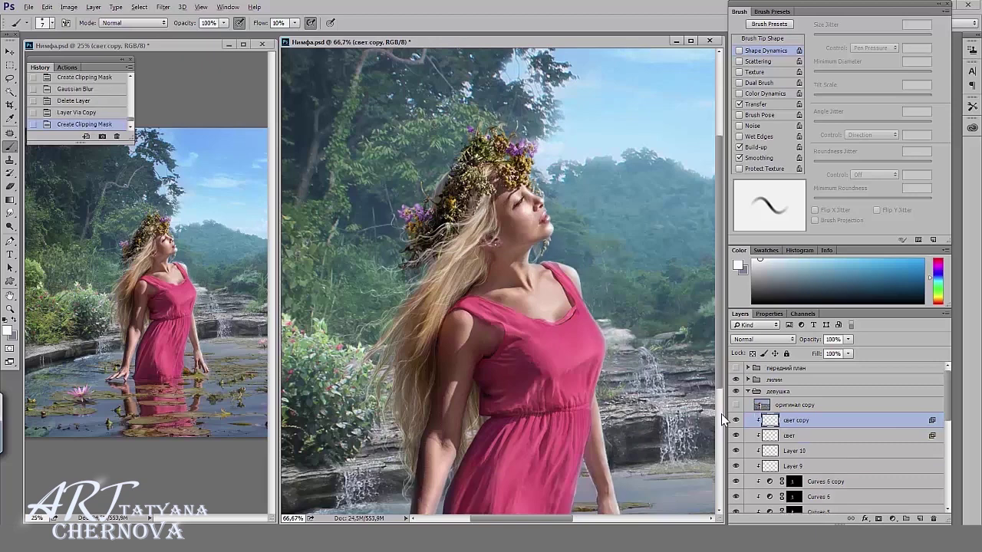
{"action": "left_click", "coordinate": [163, 7]}
{"action": "mouse_move", "coordinate": [172, 149]}
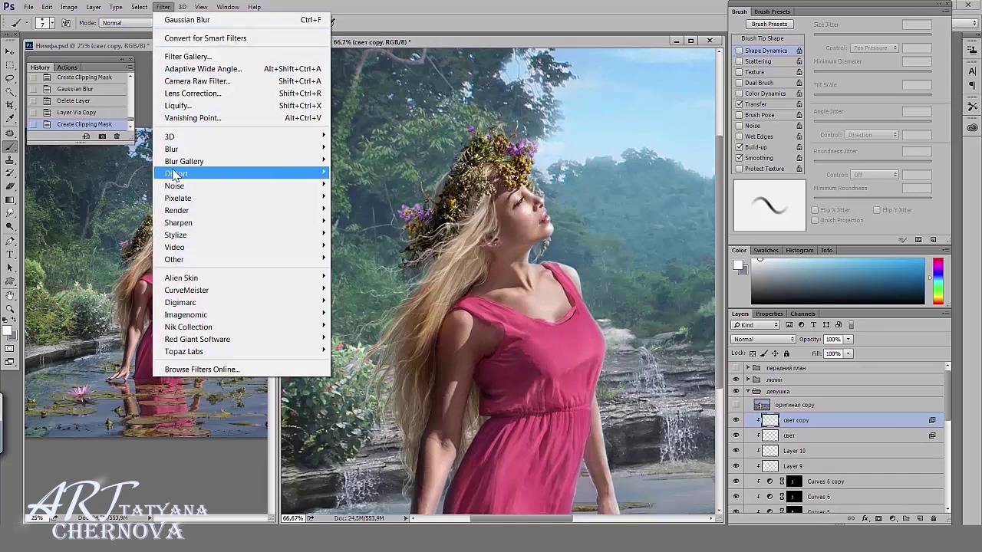
{"action": "left_click", "coordinate": [121, 197]}
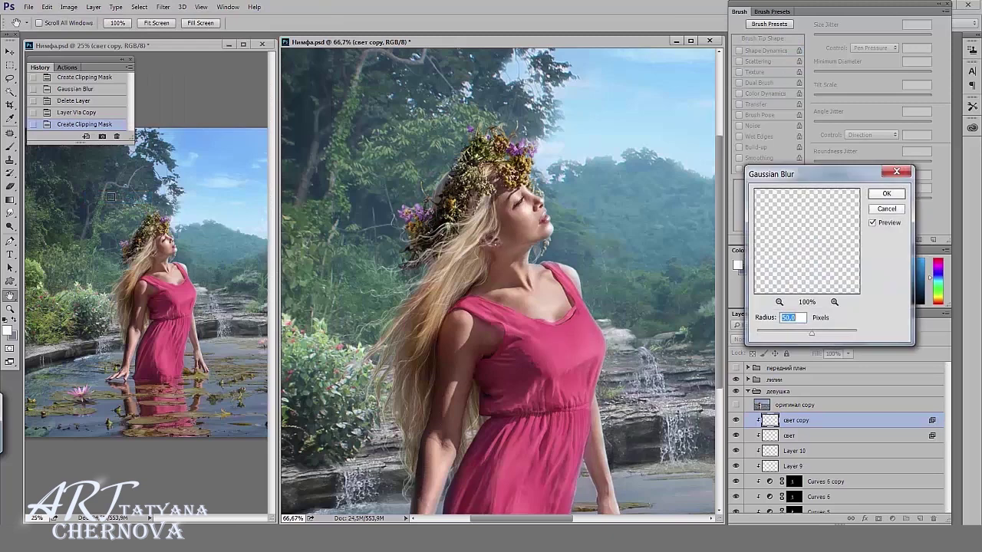
{"action": "key", "text": "Return"}
{"action": "key", "text": "b"}
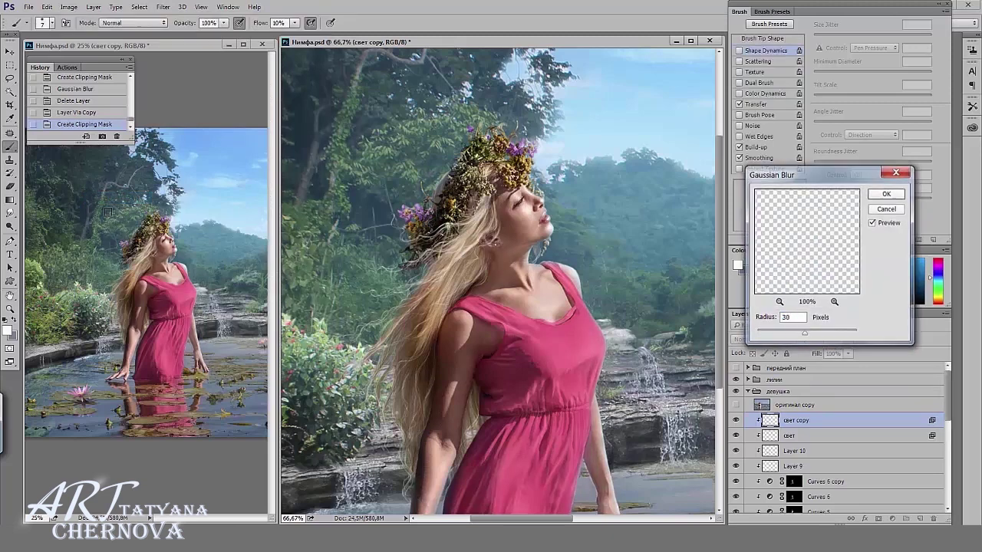
{"action": "left_click_drag", "start_coordinate": [848, 338], "coordinate": [824, 355]}
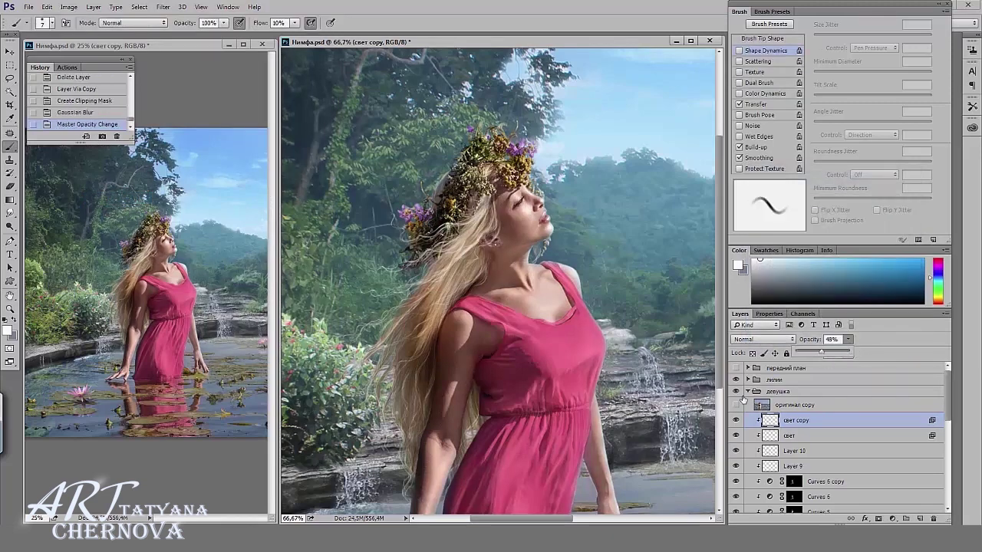
{"action": "left_click", "coordinate": [736, 420]}
{"action": "left_click", "coordinate": [736, 421]}
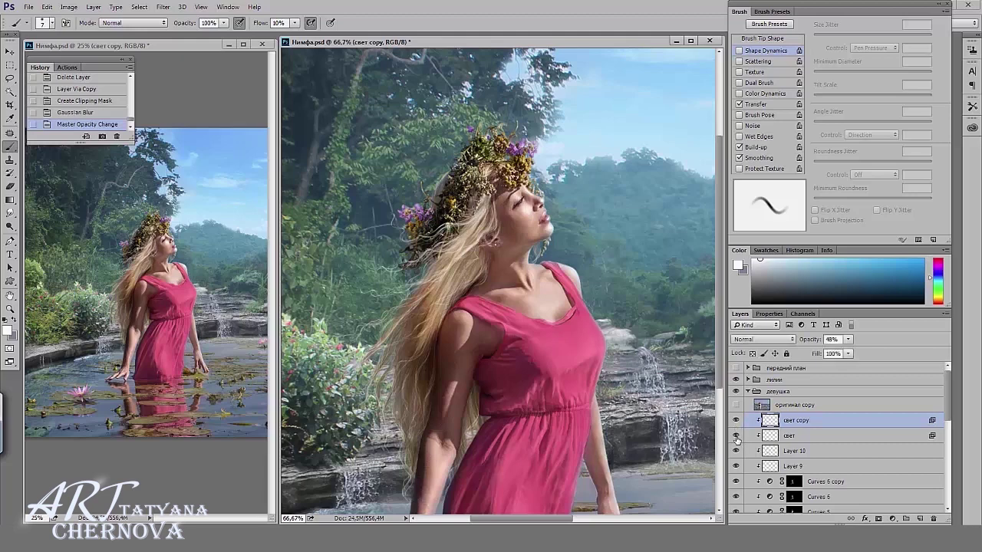
Merge the light copy into свет and paint pink colour onto the lips
{"action": "key", "text": "ctrl+e"}
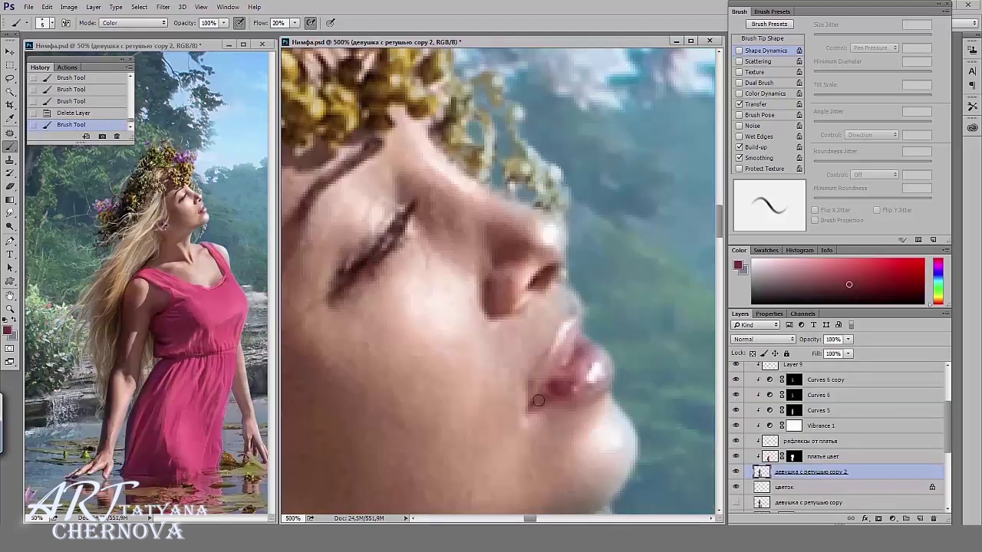
{"action": "mouse_move", "coordinate": [537, 400]}
{"action": "left_mouse_down"}
{"action": "mouse_move", "coordinate": [570, 345]}
{"action": "mouse_move", "coordinate": [530, 376]}
{"action": "left_mouse_up"}
{"action": "left_click_drag", "start_coordinate": [541, 343], "coordinate": [569, 340]}
{"action": "left_click", "coordinate": [567, 389], "text": "alt"}
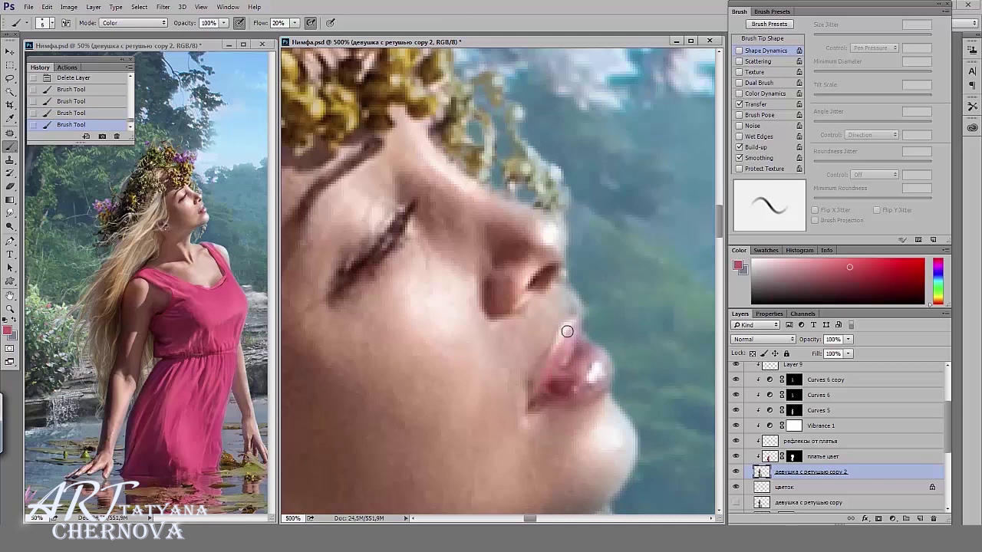
{"action": "mouse_move", "coordinate": [566, 340]}
{"action": "left_mouse_down"}
{"action": "mouse_move", "coordinate": [604, 359]}
{"action": "mouse_move", "coordinate": [560, 381]}
{"action": "left_mouse_up"}
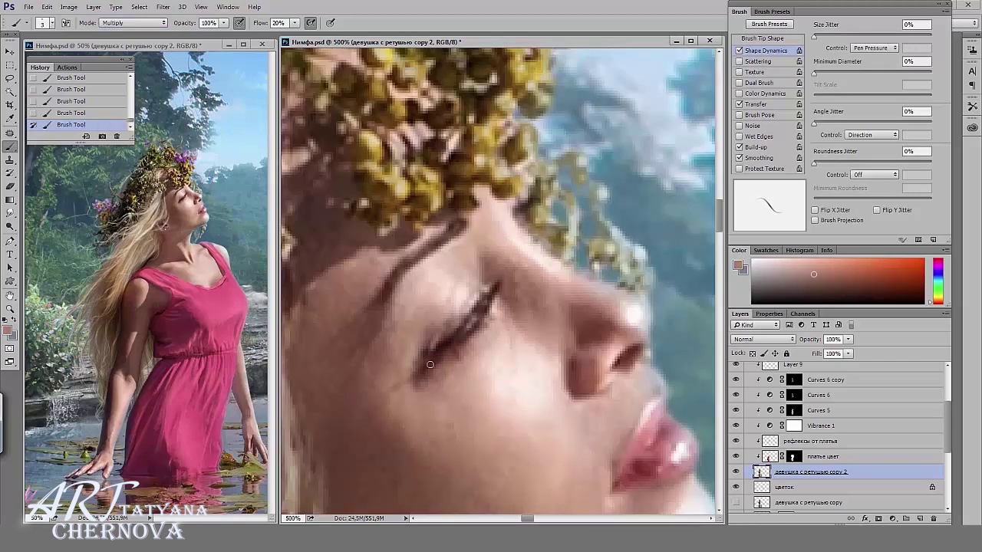
Paint faint 50%-flow strokes to darken the eyelash tips
{"action": "left_click", "coordinate": [33, 112]}
{"action": "key", "text": "shift+5"}
{"action": "left_click_drag", "start_coordinate": [434, 355], "coordinate": [428, 362]}
{"action": "right_click", "coordinate": [448, 361]}
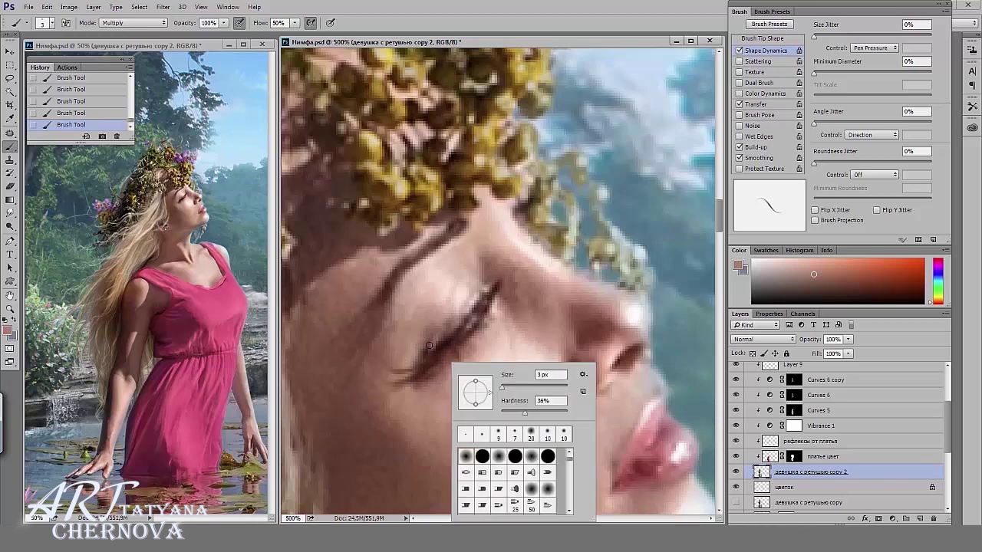
{"action": "key", "text": "Escape"}
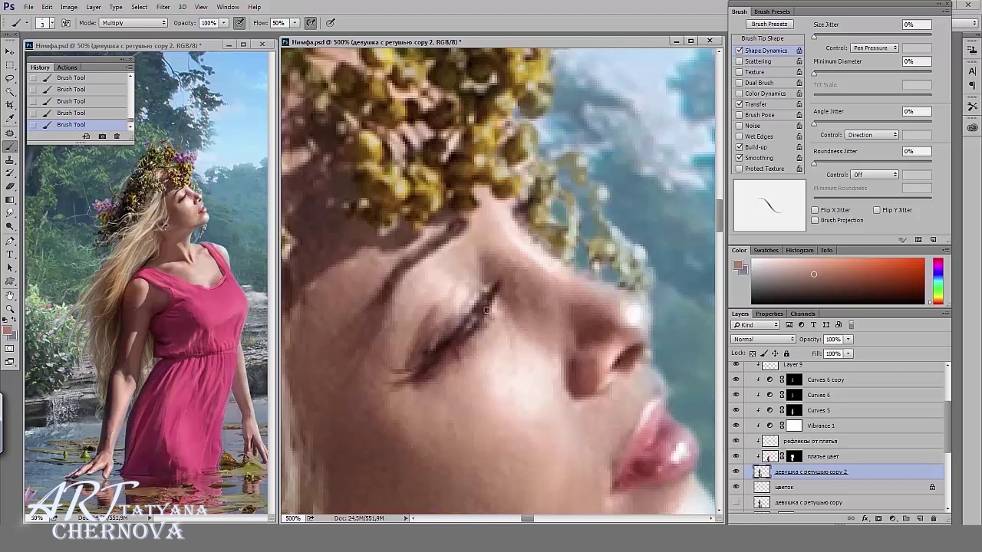
{"action": "mouse_move", "coordinate": [414, 369]}
{"action": "left_mouse_down"}
{"action": "mouse_move", "coordinate": [389, 372]}
{"action": "mouse_move", "coordinate": [429, 347]}
{"action": "left_mouse_up"}
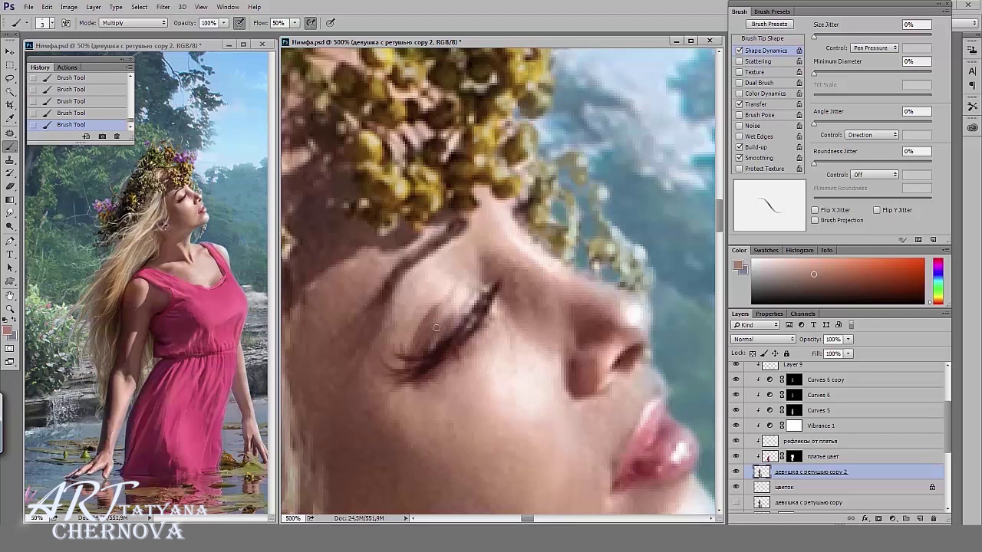
Sample lighter skin tones from the face and near the eye with a resized brush
{"action": "left_click", "coordinate": [262, 264]}
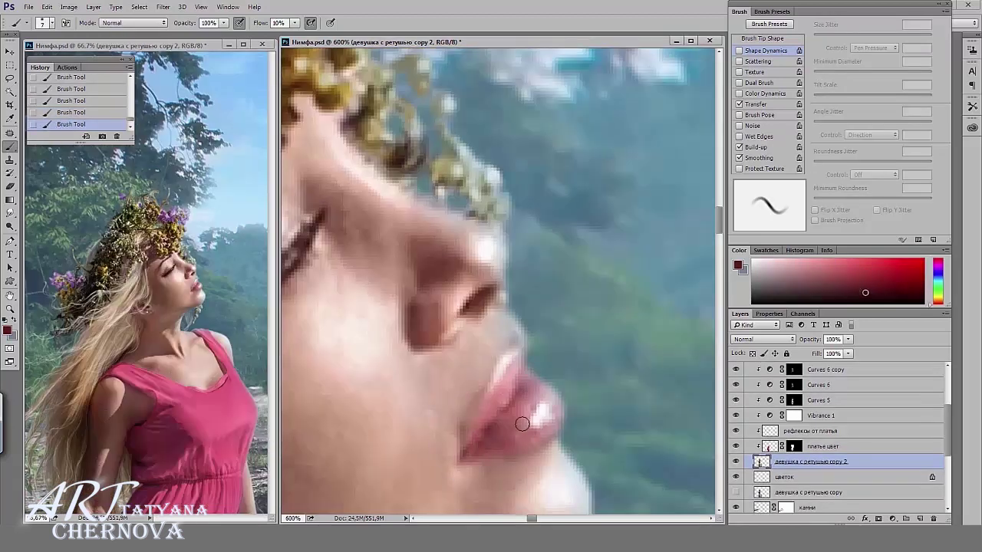
{"action": "key", "text": "bracketleft"}
{"action": "key", "text": "bracketleft"}
{"action": "key", "text": "bracketleft"}
{"action": "key", "text": "bracketleft"}
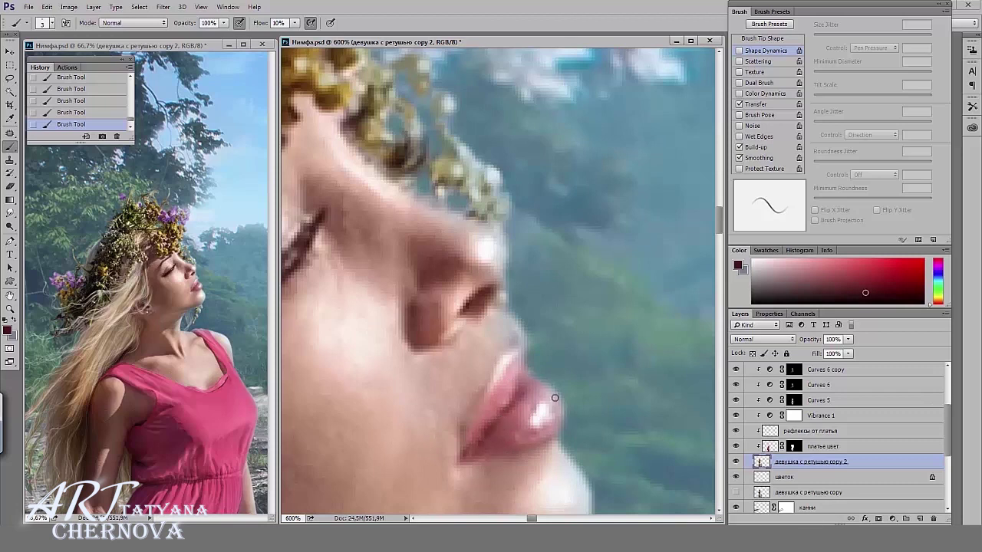
{"action": "left_click", "coordinate": [457, 434], "text": "alt"}
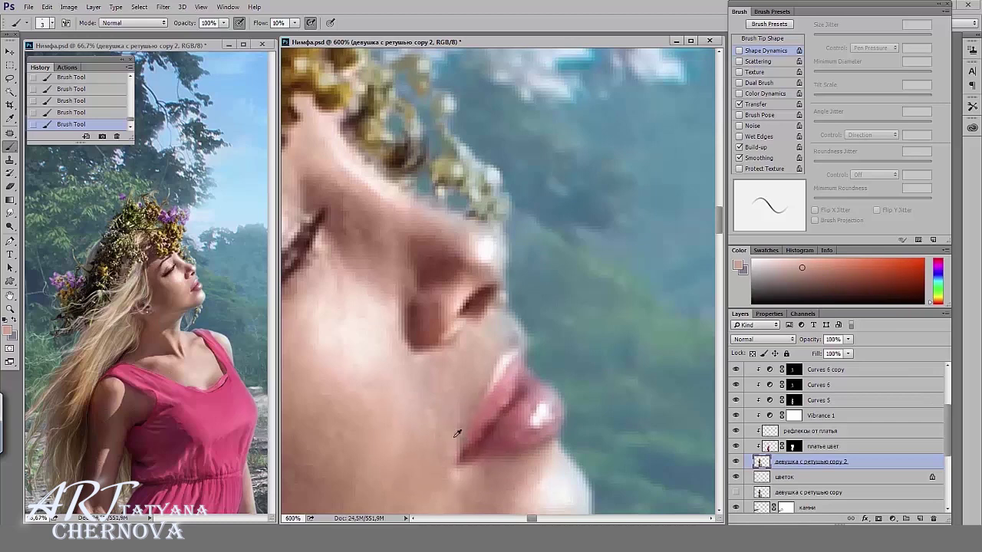
{"action": "left_click", "coordinate": [458, 475], "text": "alt"}
{"action": "left_click_drag", "start_coordinate": [471, 432], "coordinate": [569, 509]}
{"action": "key", "text": "bracketright"}
{"action": "key", "text": "bracketright"}
{"action": "key", "text": "bracketright"}
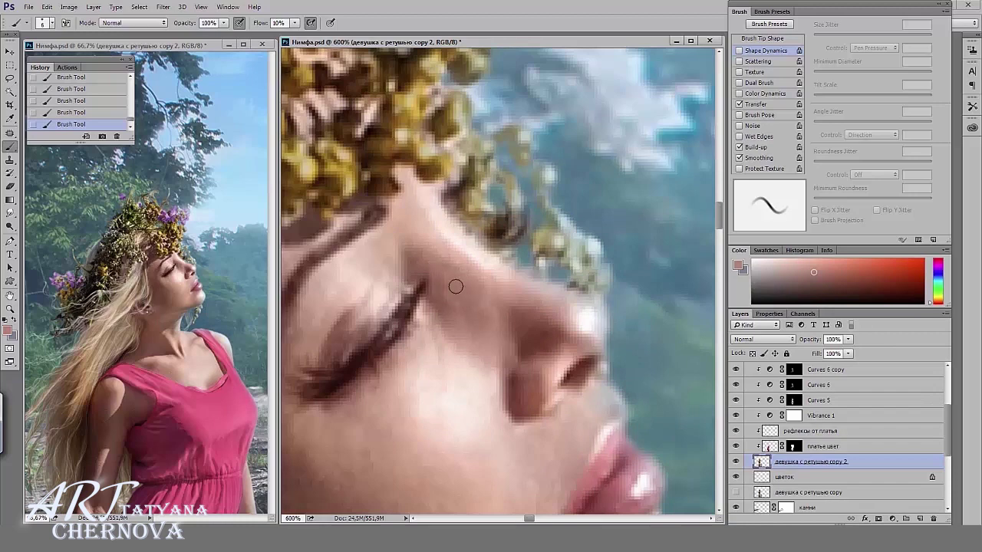
{"action": "left_click", "coordinate": [465, 305], "text": "alt"}
{"action": "scroll", "coordinate": [215, 206], "scroll_direction": "down", "scroll_amount": 1}
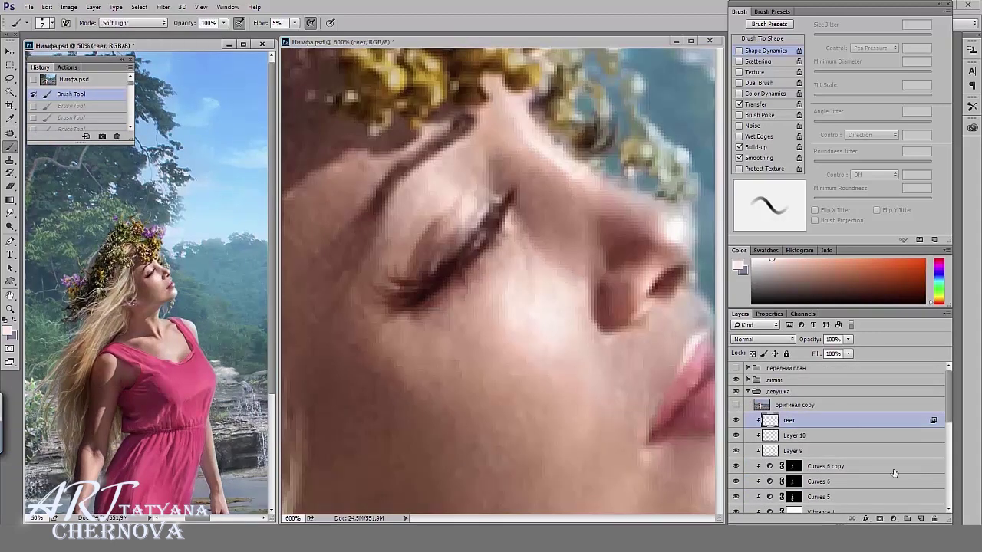
Add Layer 11 clipped to свет in Soft Light and paint light on the cheek
{"action": "left_click", "coordinate": [920, 518]}
{"action": "key", "text": "ctrl+alt+g"}
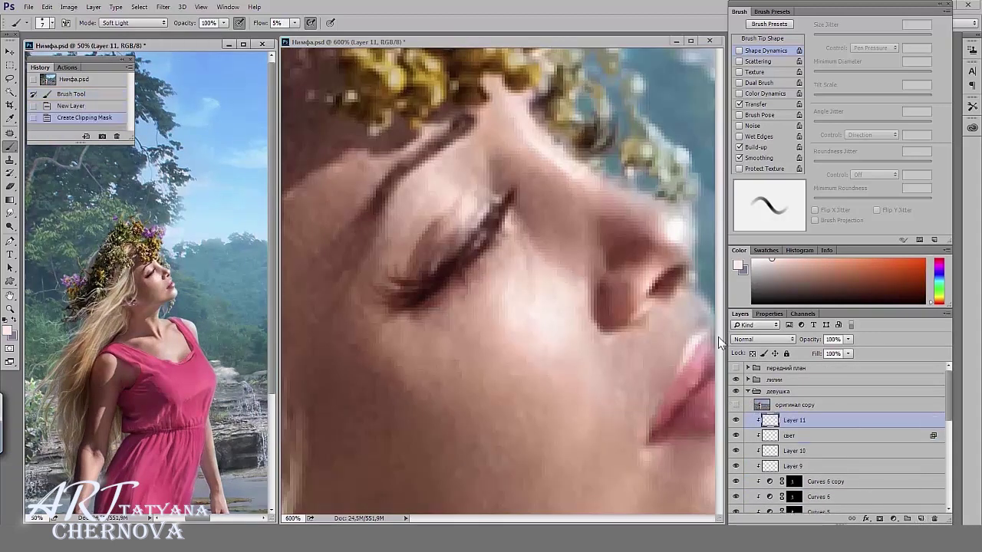
{"action": "left_click", "coordinate": [763, 340]}
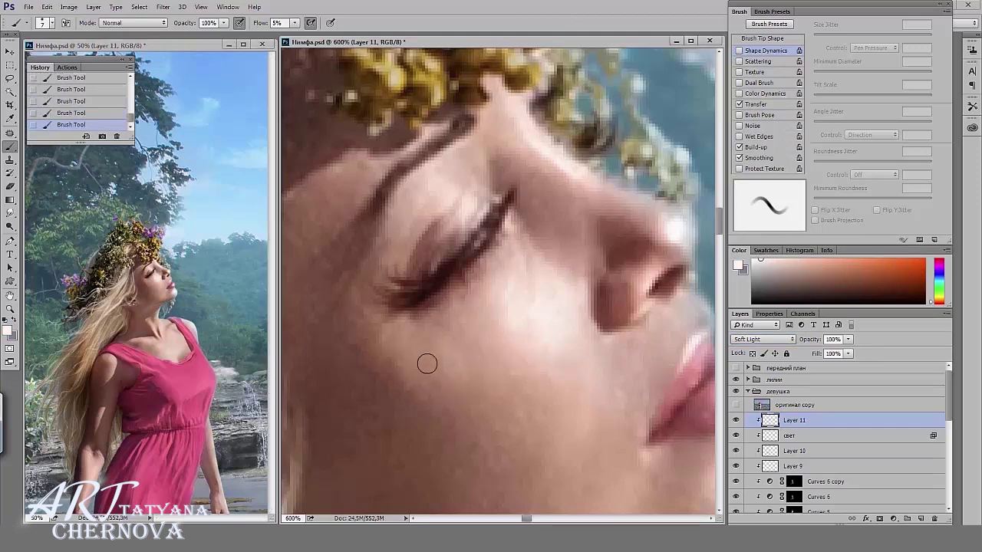
{"action": "mouse_move", "coordinate": [452, 395]}
{"action": "left_mouse_down"}
{"action": "mouse_move", "coordinate": [492, 411]}
{"action": "mouse_move", "coordinate": [506, 373]}
{"action": "mouse_move", "coordinate": [521, 373]}
{"action": "mouse_move", "coordinate": [489, 379]}
{"action": "mouse_move", "coordinate": [477, 363]}
{"action": "left_mouse_up"}
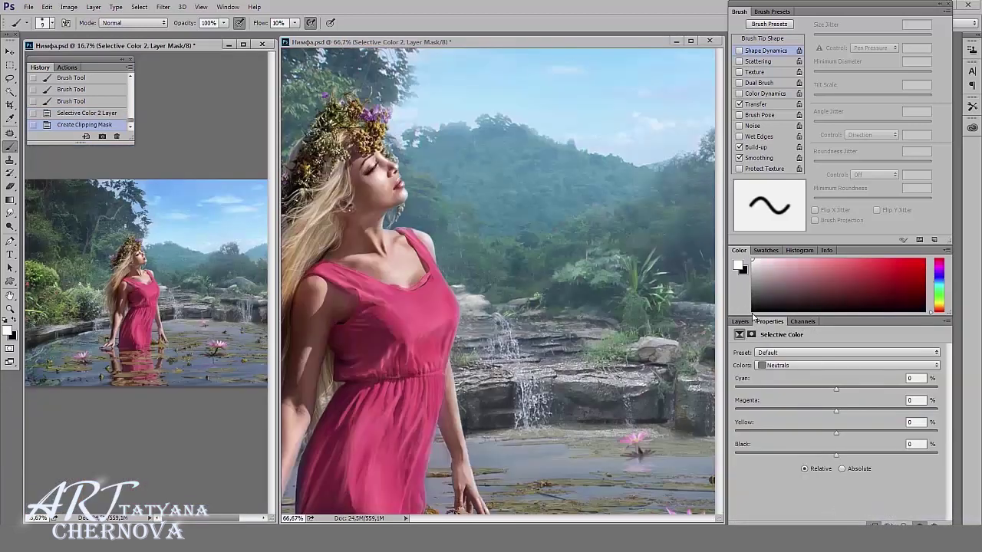
Change Selective Color 2's blend mode and set Neutrals Cyan -6, Black -10
{"action": "left_click", "coordinate": [739, 321]}
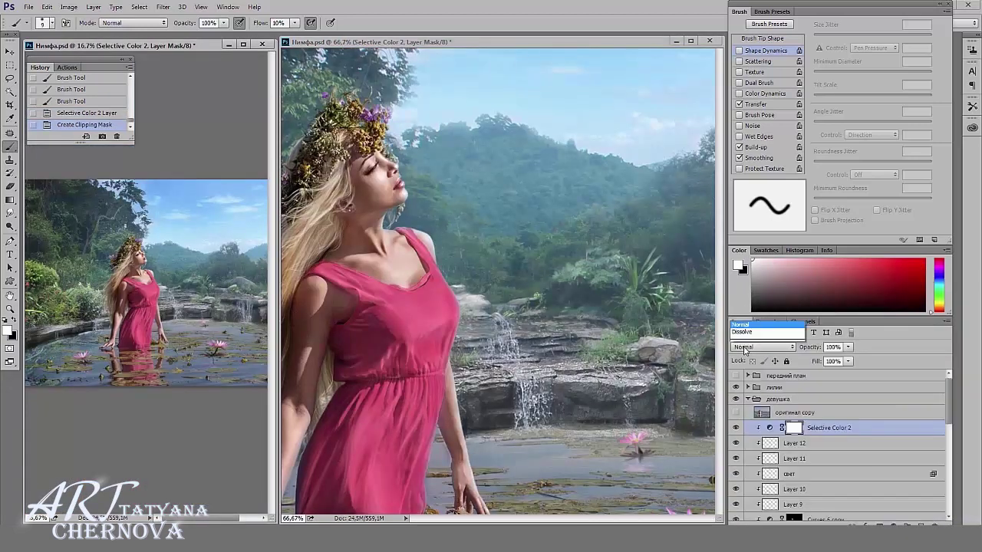
{"action": "left_click", "coordinate": [770, 434]}
{"action": "left_click_drag", "start_coordinate": [836, 388], "coordinate": [830, 388]}
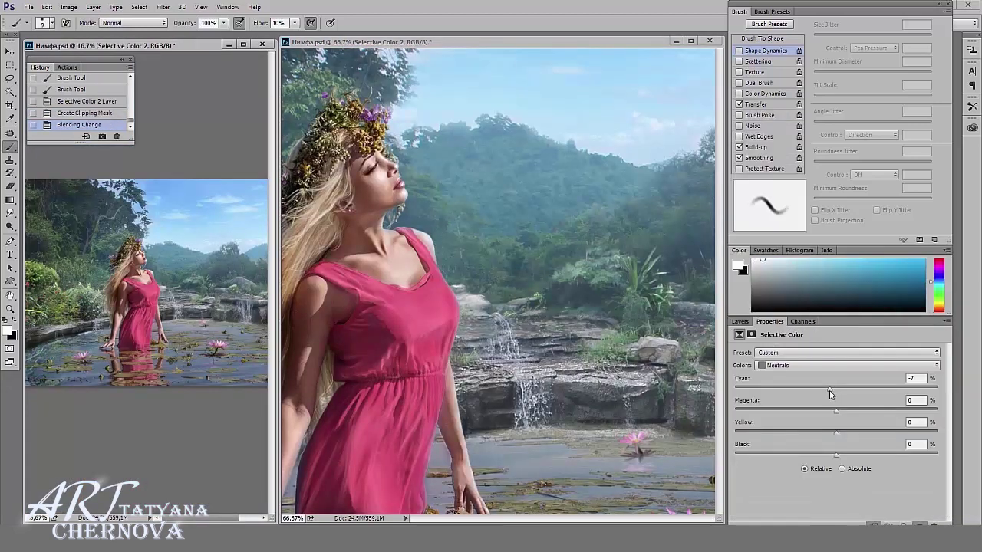
{"action": "left_click_drag", "start_coordinate": [836, 454], "coordinate": [823, 454]}
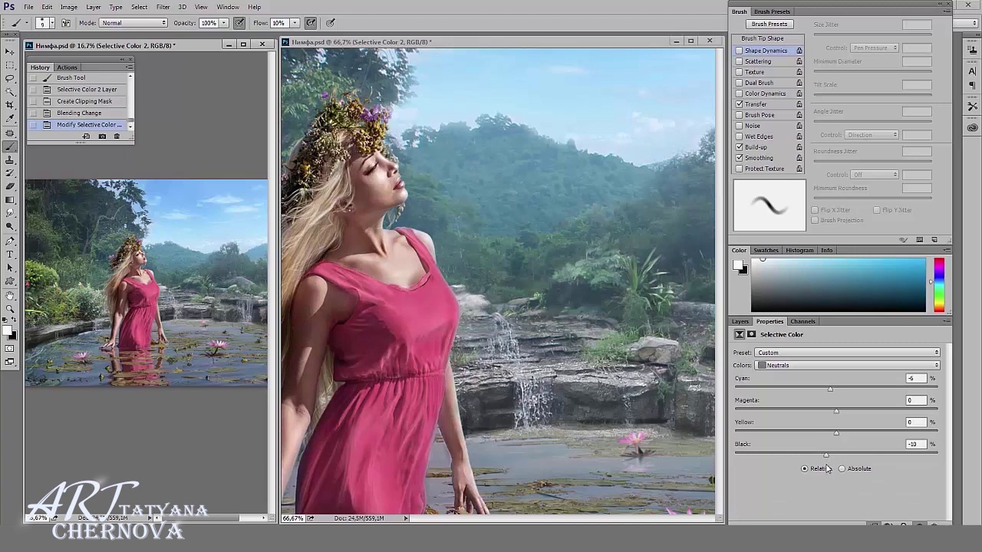
{"action": "left_click", "coordinate": [739, 322]}
Add a clipped darkening Curves 7 and paint it back in on its mask
{"action": "left_click", "coordinate": [893, 525]}
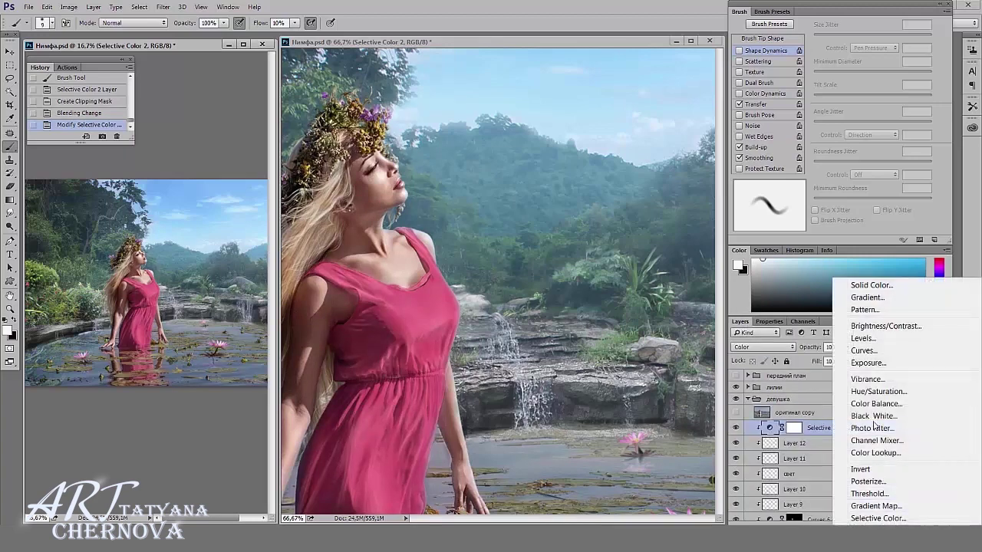
{"action": "left_click", "coordinate": [820, 346]}
{"action": "key", "text": "ctrl+alt+g"}
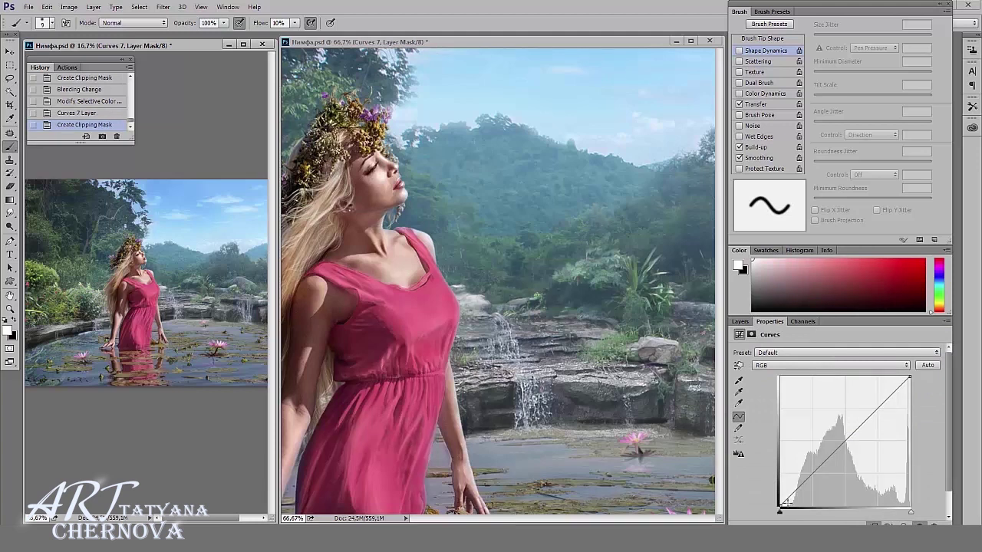
{"action": "left_click_drag", "start_coordinate": [821, 463], "coordinate": [822, 468]}
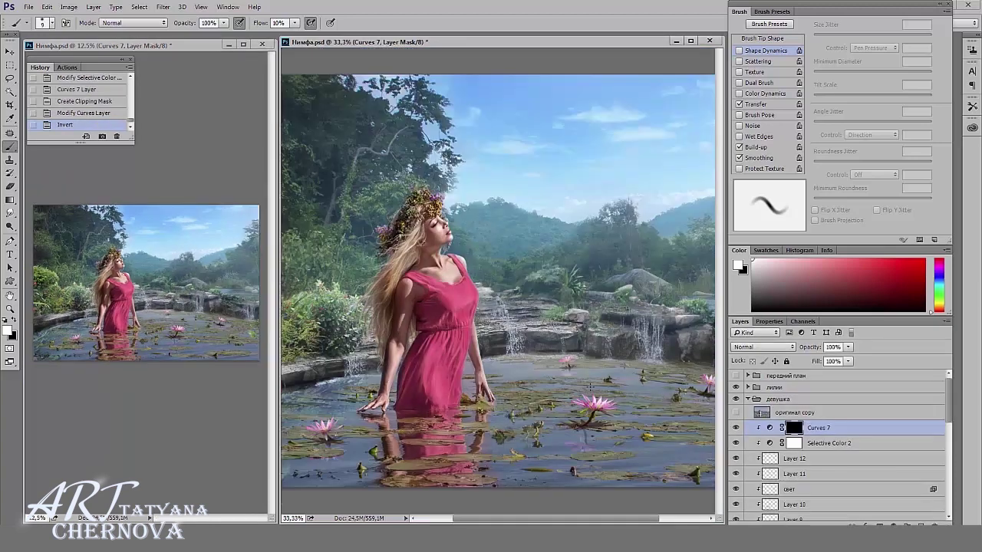
{"action": "key", "text": "g"}
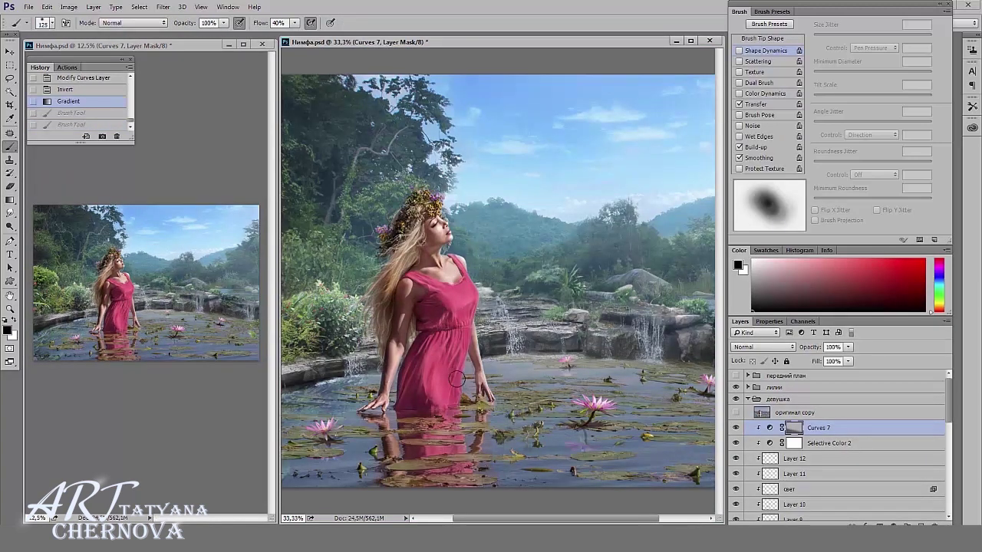
{"action": "left_click_drag", "start_coordinate": [454, 220], "coordinate": [451, 276]}
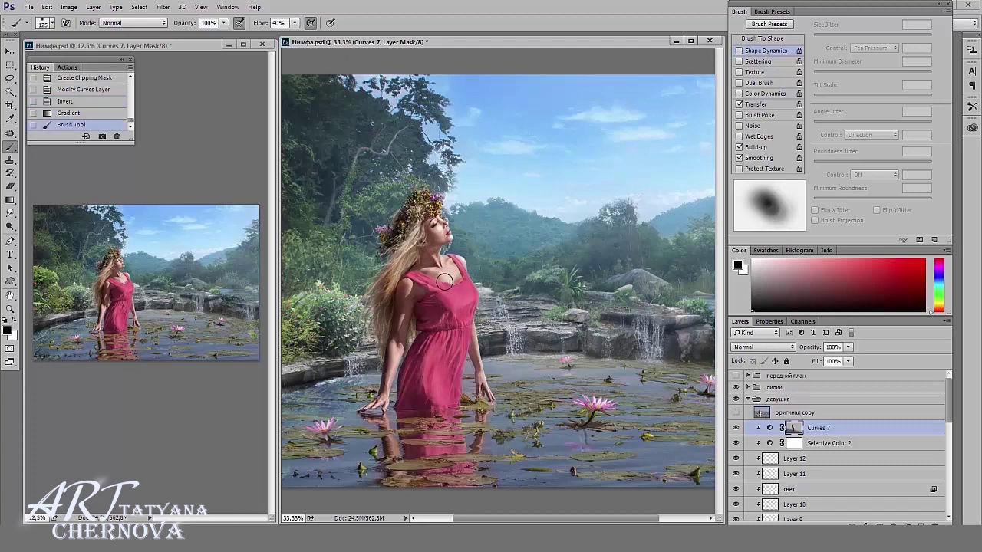
{"action": "key", "text": "ctrl+minus"}
{"action": "key", "text": "ctrl+minus"}
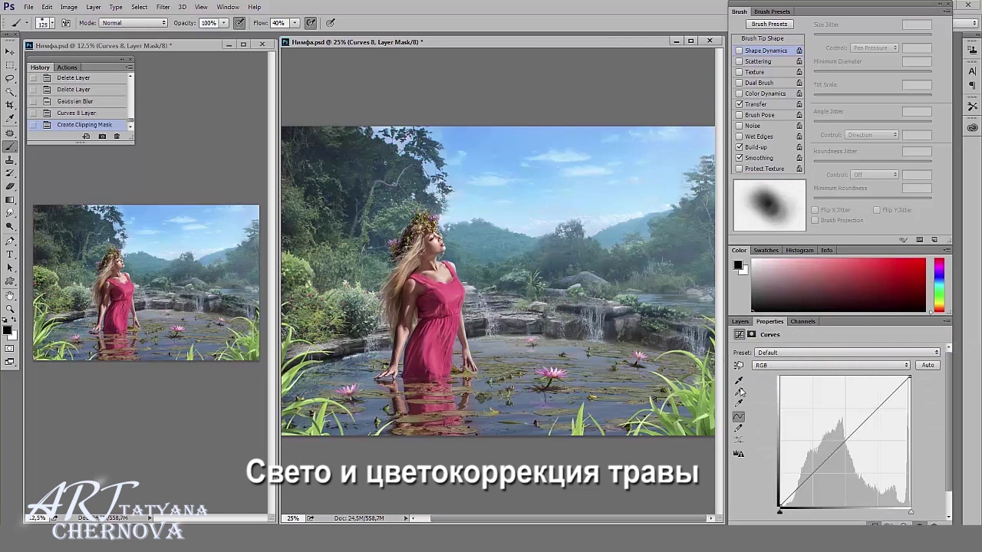
Tweak Curves 8 (yellow +9), merge it into трава, and paint brighter light on the grass
{"action": "left_click", "coordinate": [827, 461]}
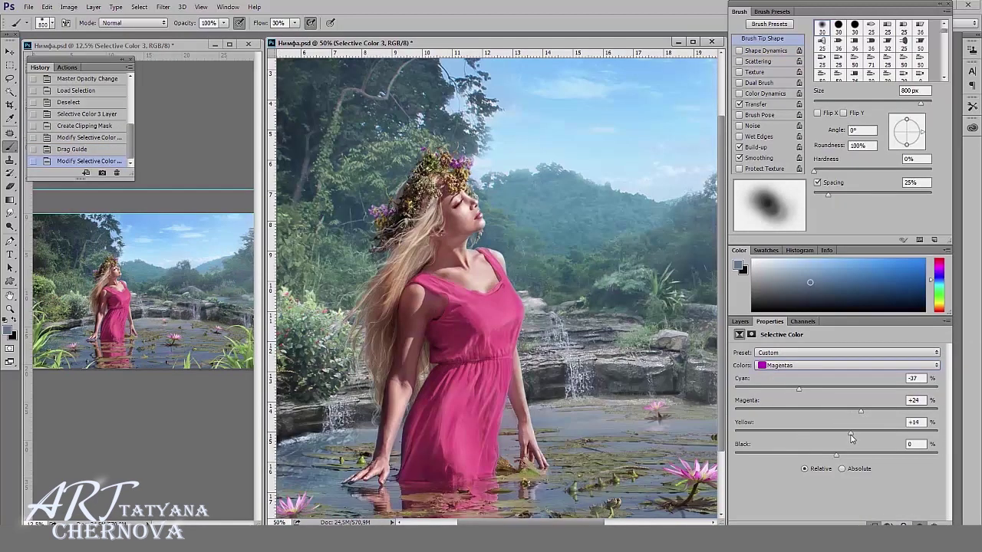
{"action": "left_click_drag", "start_coordinate": [851, 437], "coordinate": [846, 439]}
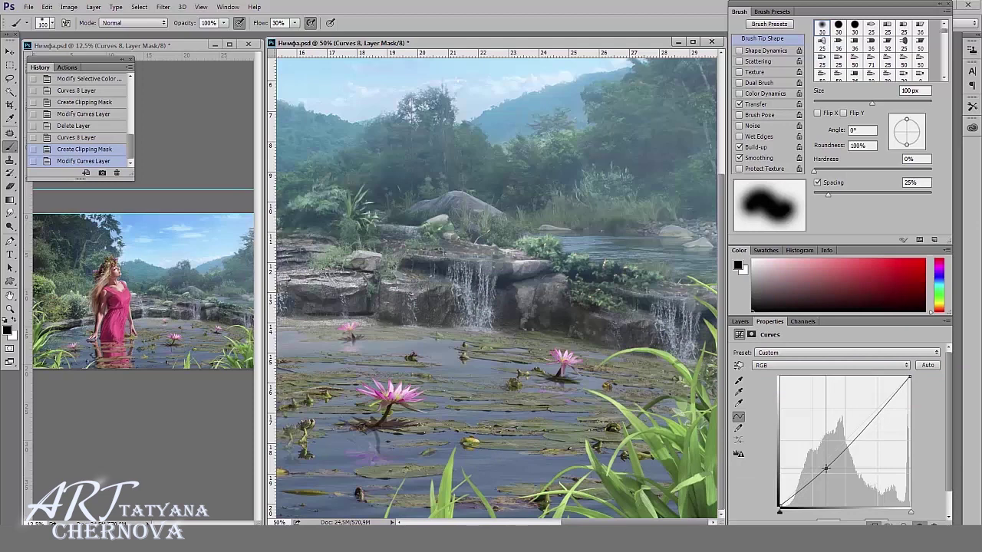
{"action": "left_click_drag", "start_coordinate": [826, 469], "coordinate": [825, 467]}
{"action": "left_click", "coordinate": [739, 322]}
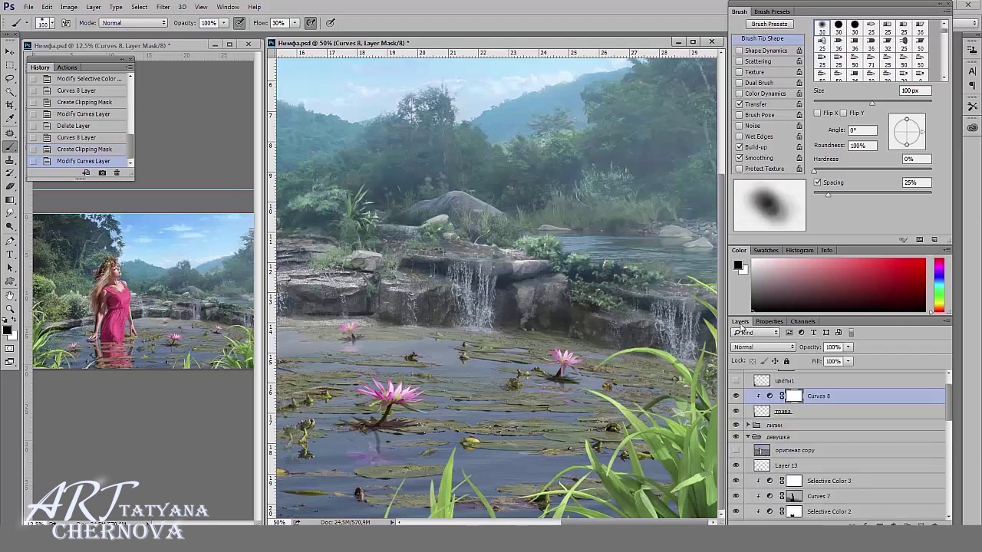
{"action": "key", "text": "ctrl+e"}
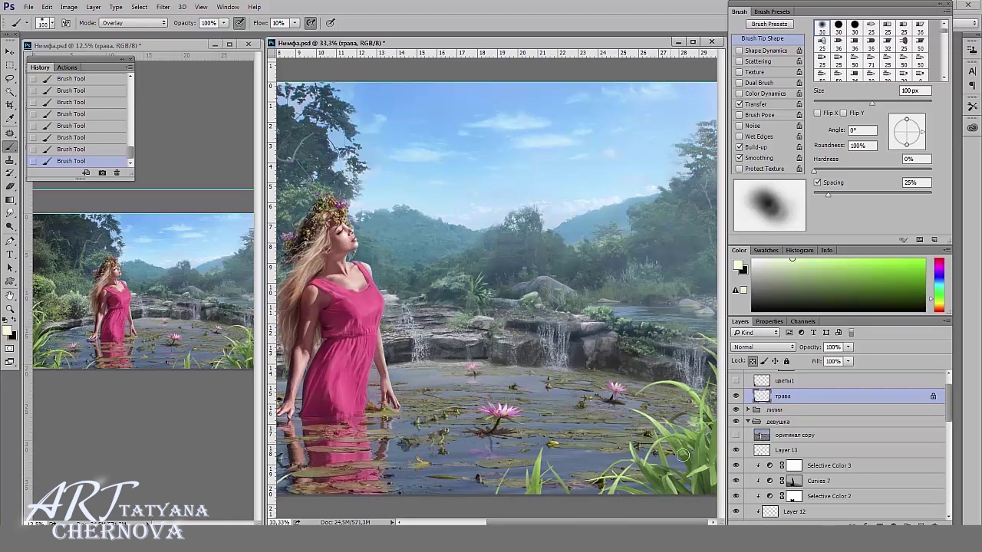
{"action": "left_click_drag", "start_coordinate": [679, 456], "coordinate": [711, 433]}
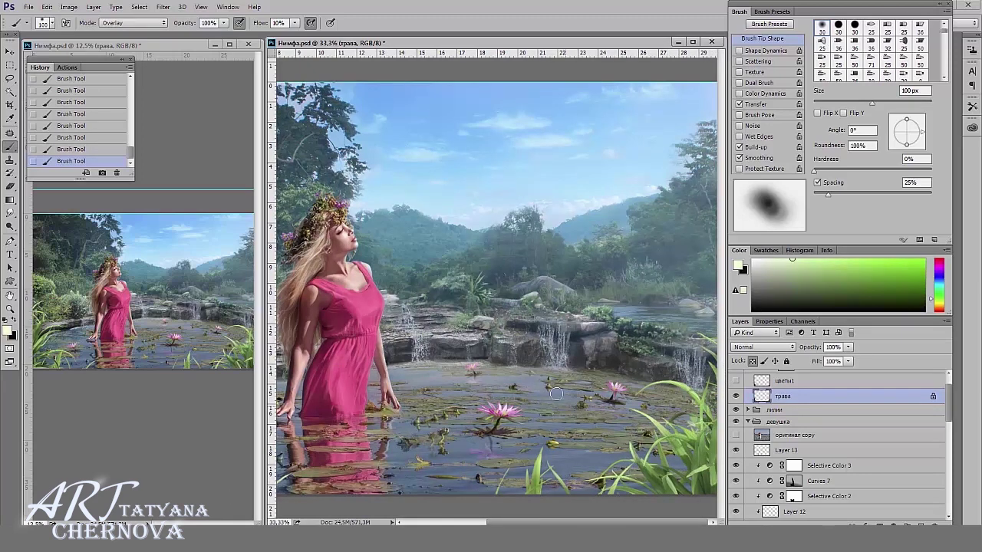
Darken the flowers with a clipped Curves layer, merge it down and rename the layer цветы
{"action": "left_click", "coordinate": [893, 525]}
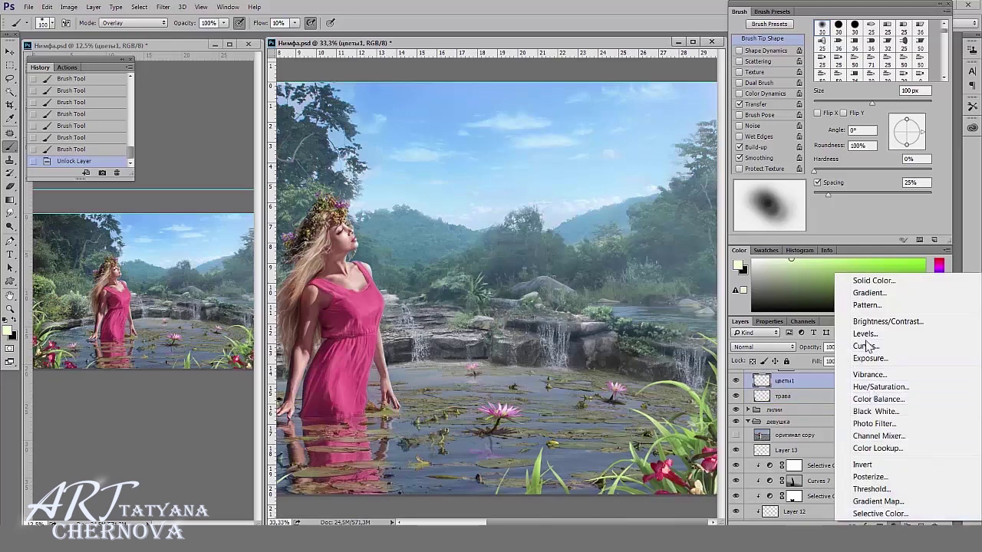
{"action": "left_click", "coordinate": [844, 357]}
{"action": "key", "text": "ctrl+alt+g"}
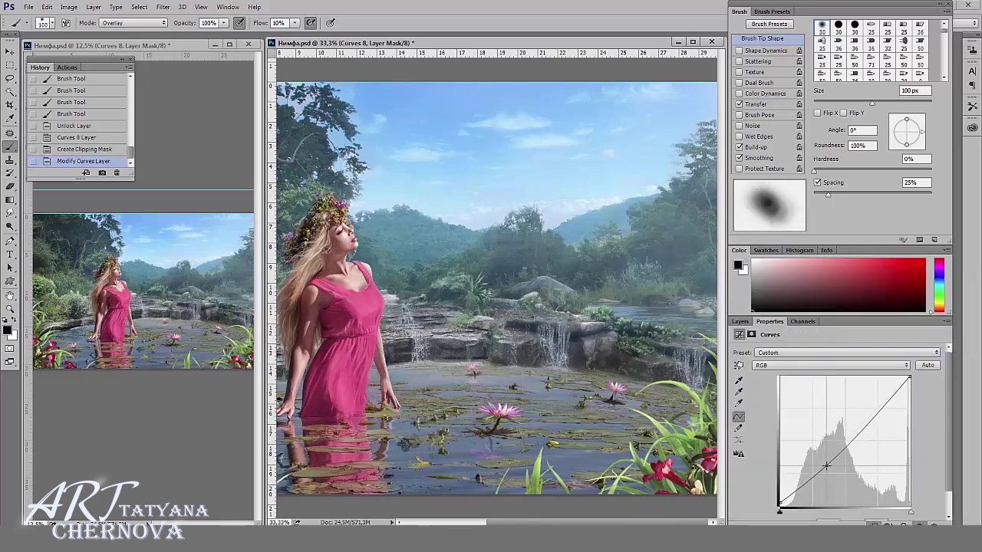
{"action": "left_click_drag", "start_coordinate": [827, 459], "coordinate": [827, 464]}
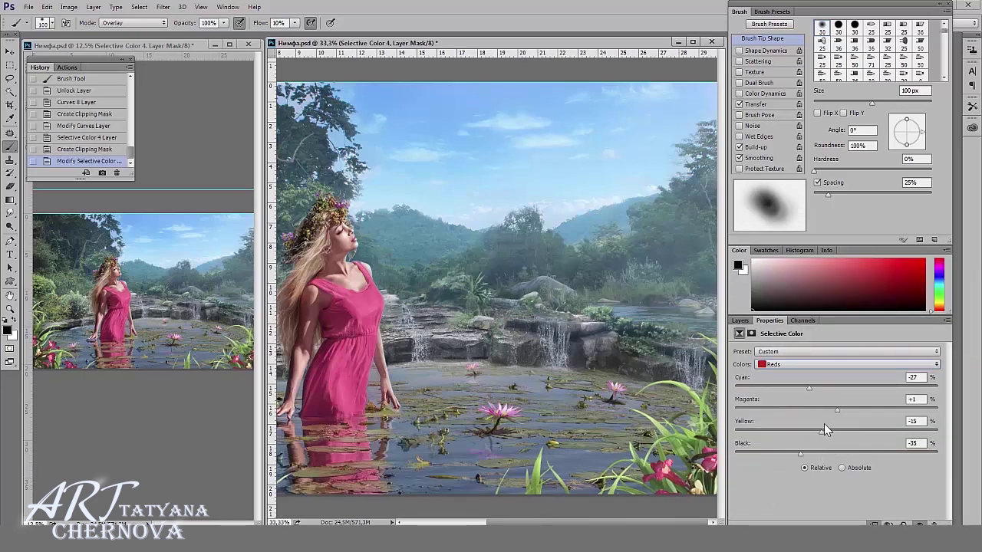
{"action": "left_click", "coordinate": [739, 320]}
{"action": "key", "text": "ctrl+e"}
{"action": "key", "text": "ctrl+minus"}
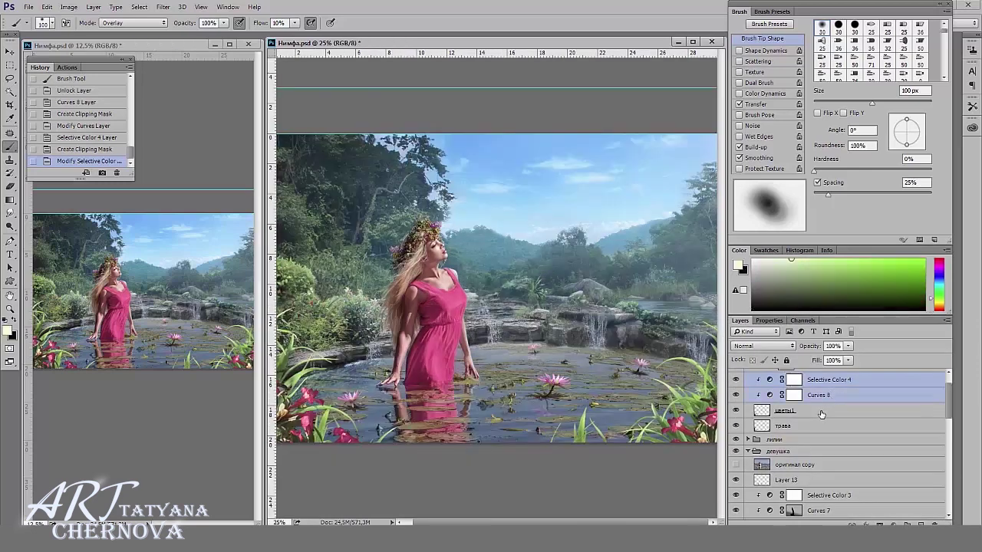
{"action": "double_click", "coordinate": [796, 379]}
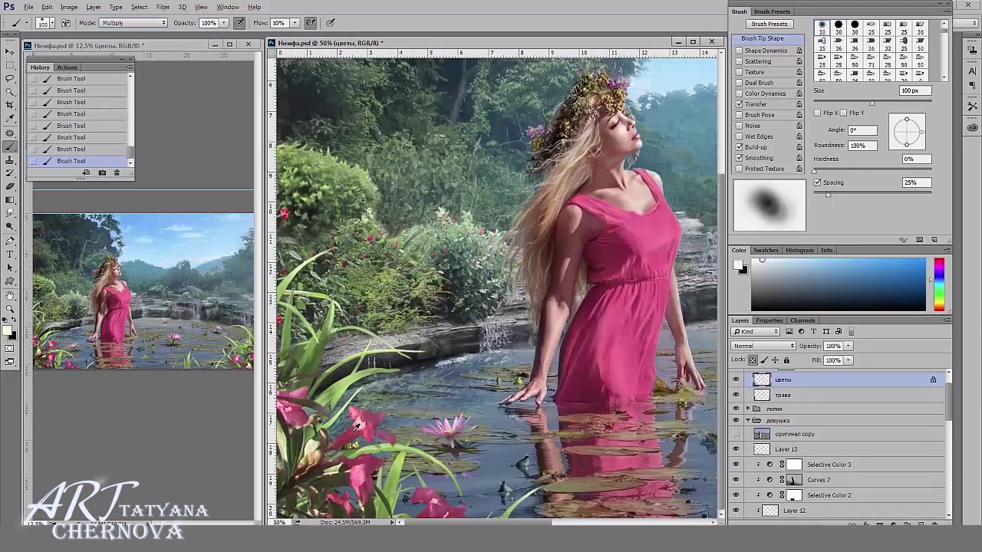
Set the brush to Overlay mode with a light cream colour for flower light
{"action": "left_click", "coordinate": [693, 300], "text": "alt"}
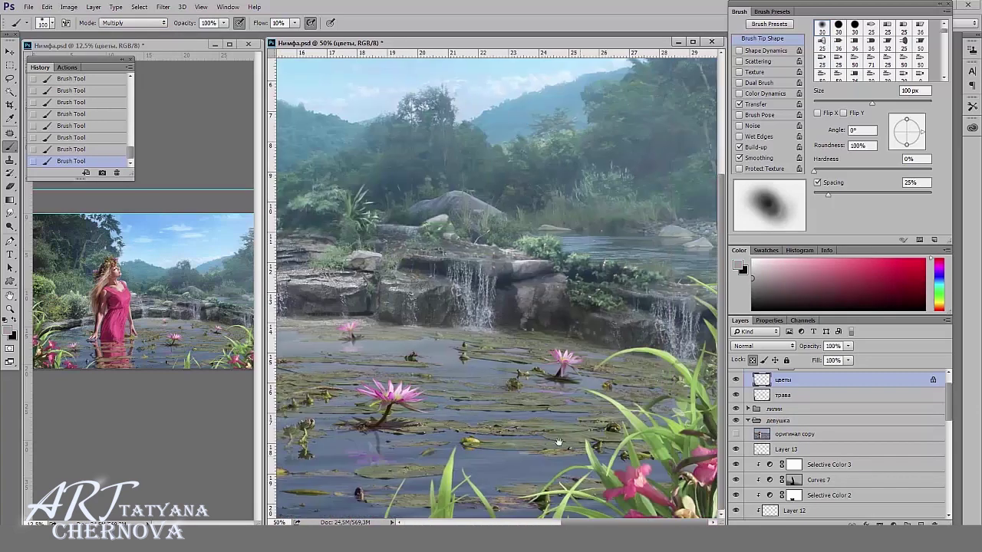
{"action": "left_click", "coordinate": [132, 22]}
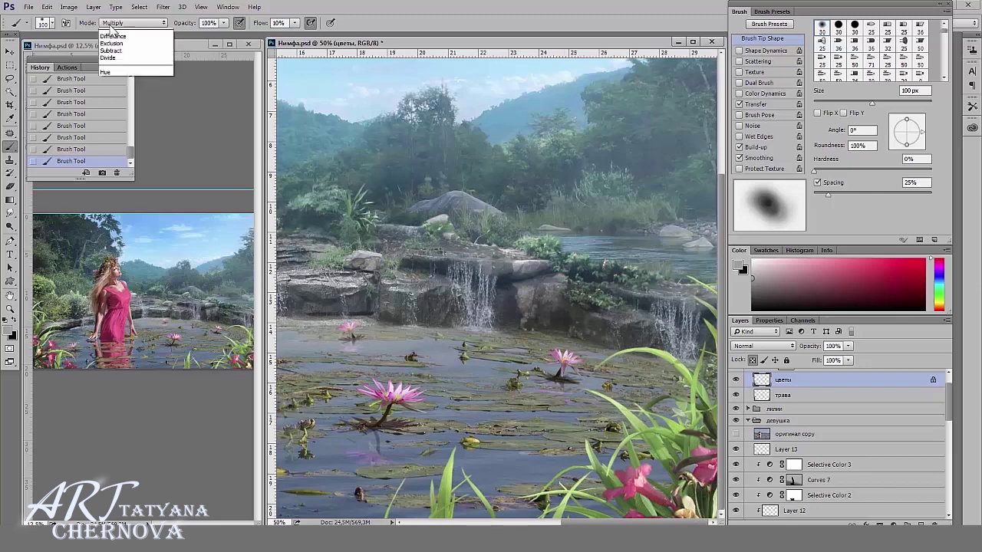
{"action": "left_click", "coordinate": [123, 154]}
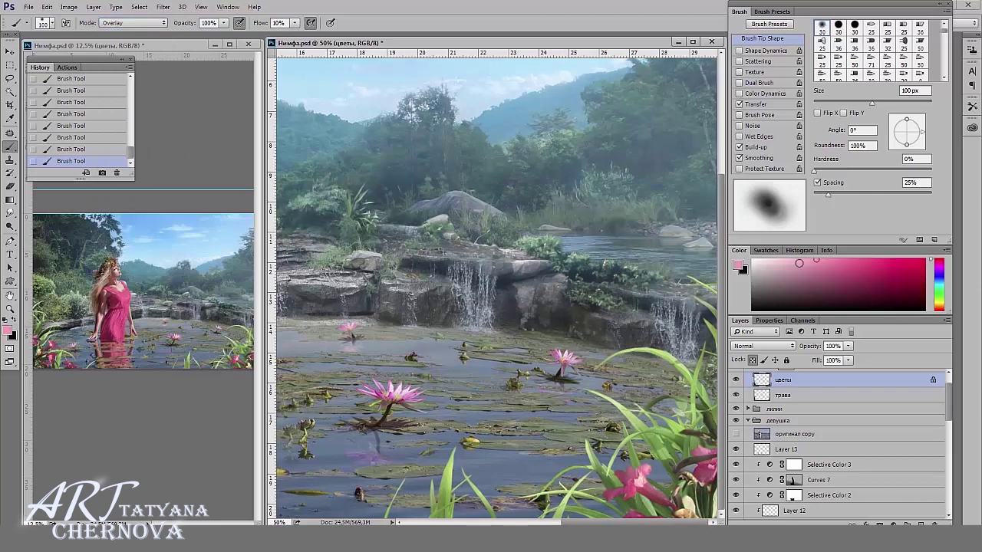
{"action": "left_click", "coordinate": [795, 261]}
{"action": "left_click", "coordinate": [937, 304]}
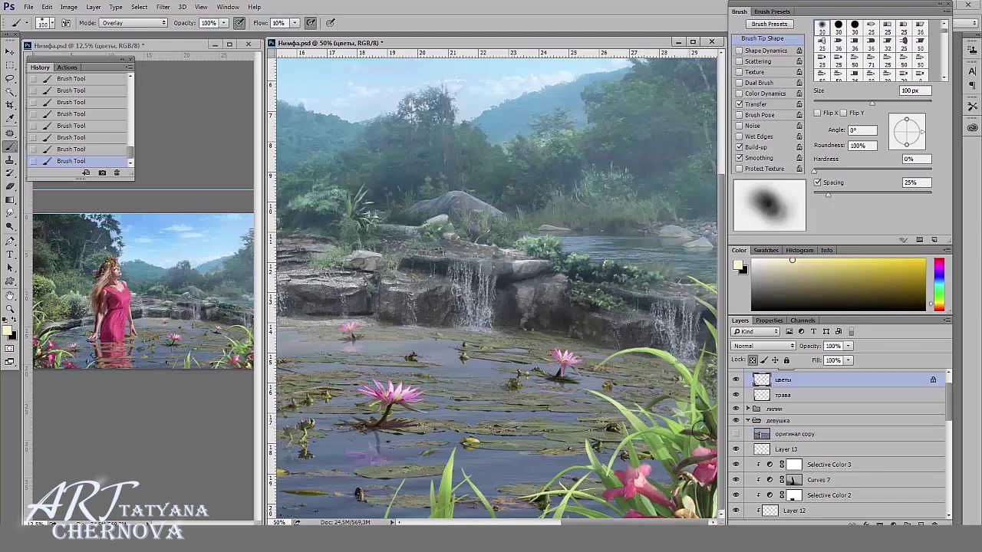
{"action": "scroll", "coordinate": [641, 511], "scroll_direction": "left", "scroll_amount": 5}
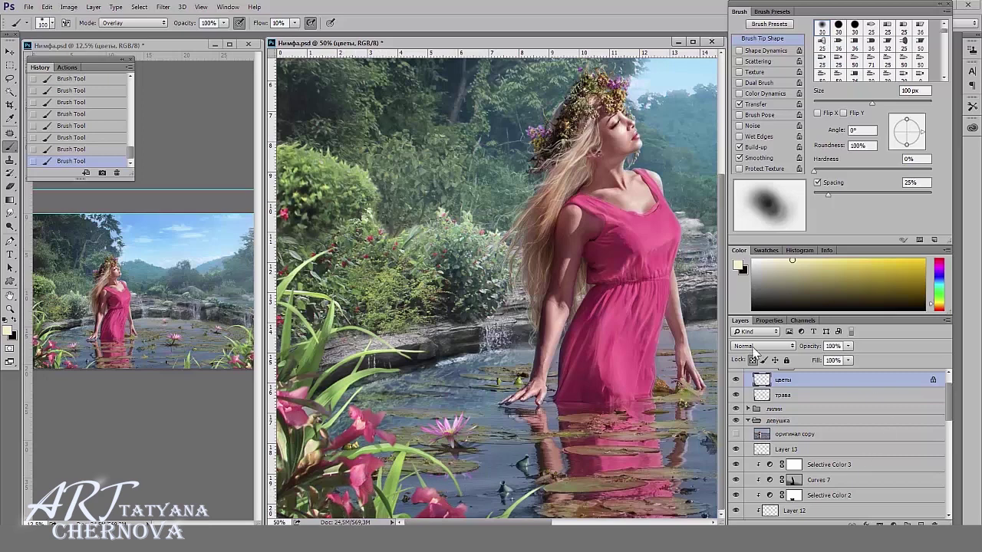
Unlock цветы, convert it to a smart object and apply a 7 px Gaussian Blur
{"action": "left_click", "coordinate": [754, 359]}
{"action": "right_click", "coordinate": [819, 381]}
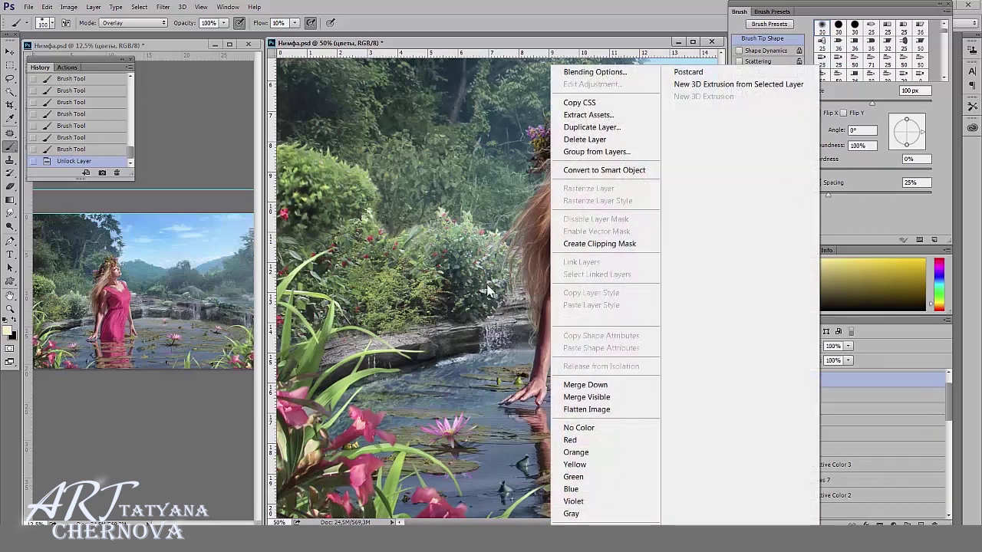
{"action": "left_click", "coordinate": [603, 170]}
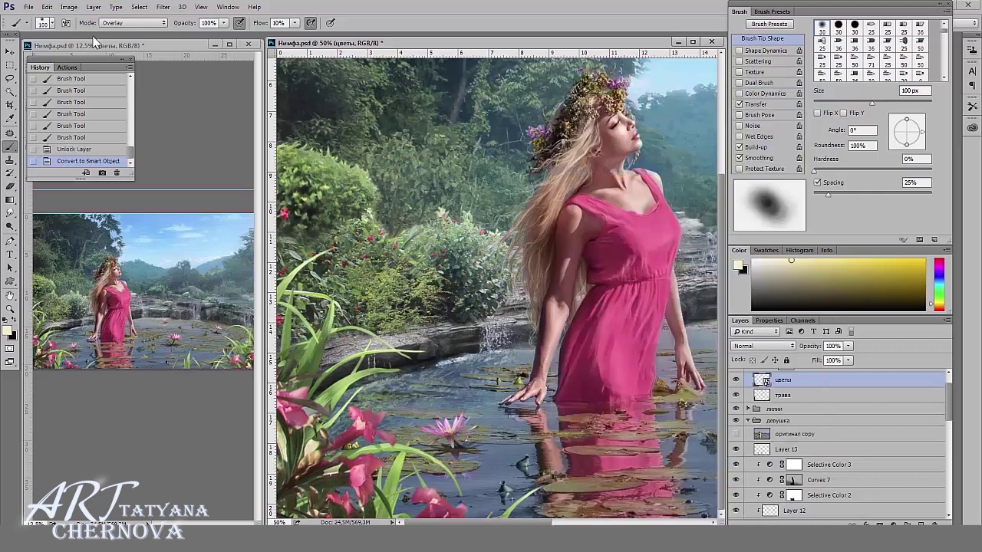
{"action": "left_click", "coordinate": [163, 7]}
{"action": "mouse_move", "coordinate": [230, 149]}
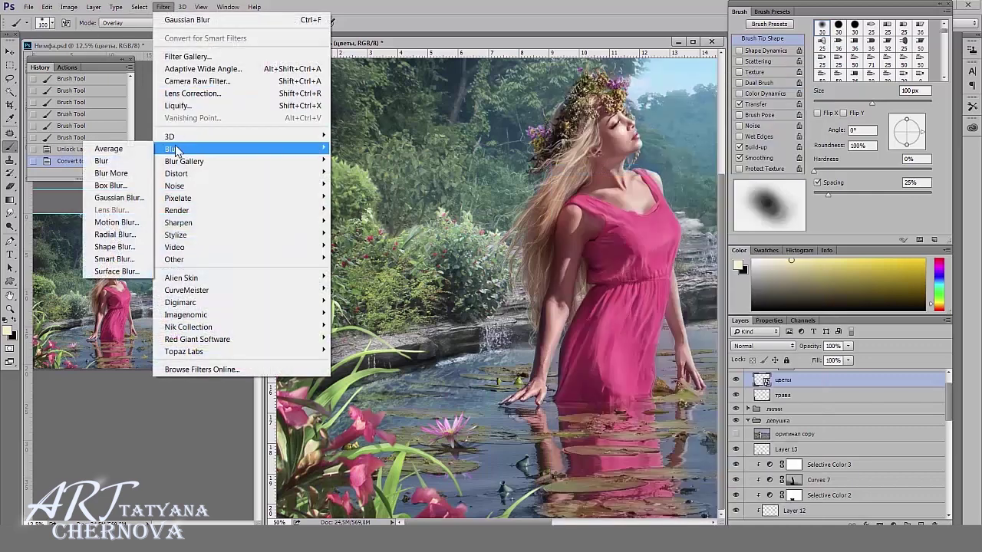
{"action": "left_click", "coordinate": [129, 197]}
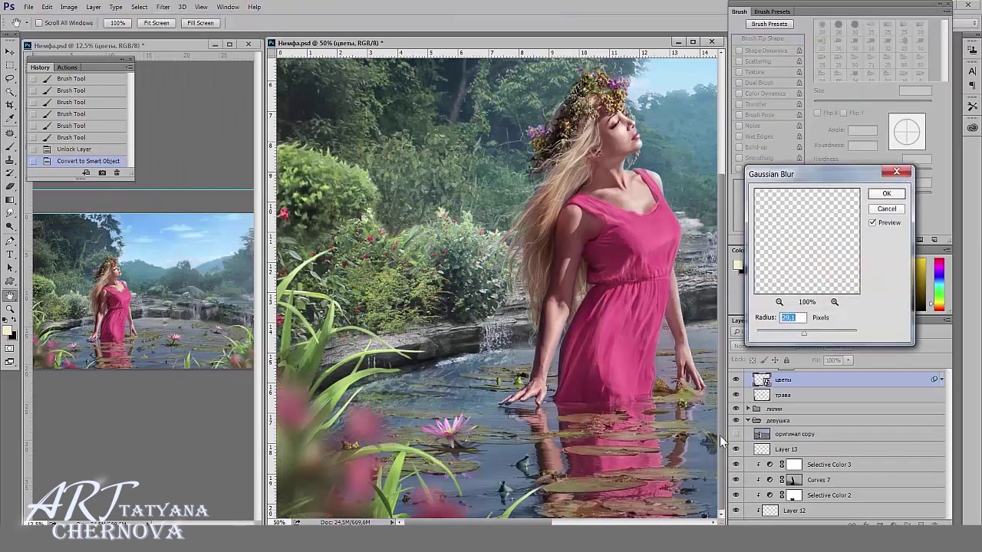
{"action": "type", "text": "7"}
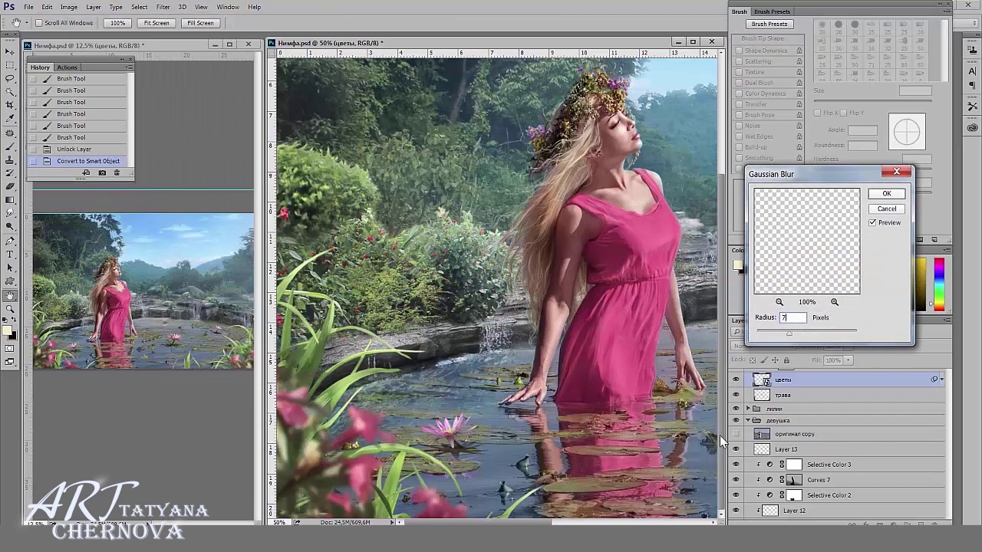
{"action": "key", "text": "Return"}
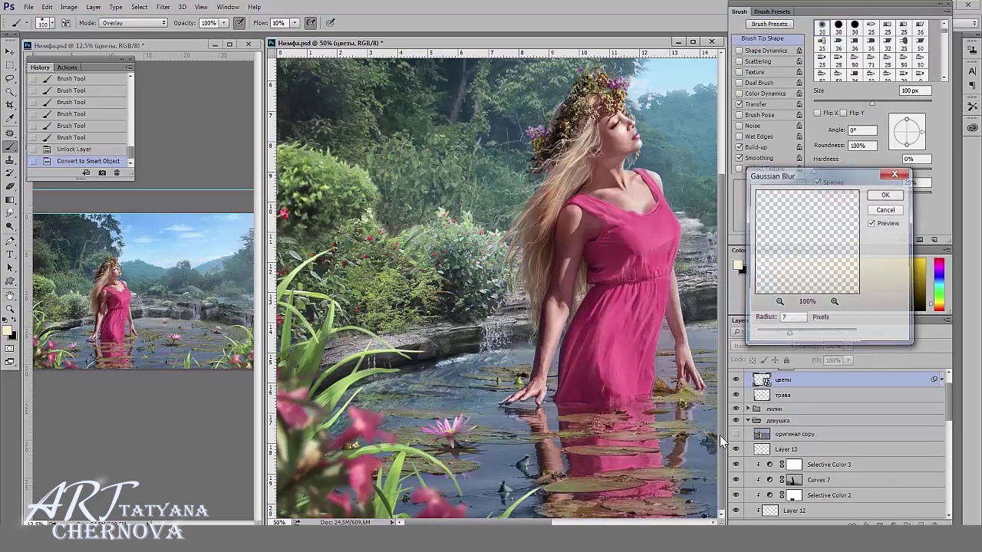
Convert трава to a smart object, blur it 5 px, and check the передний план group
{"action": "right_click", "coordinate": [798, 420]}
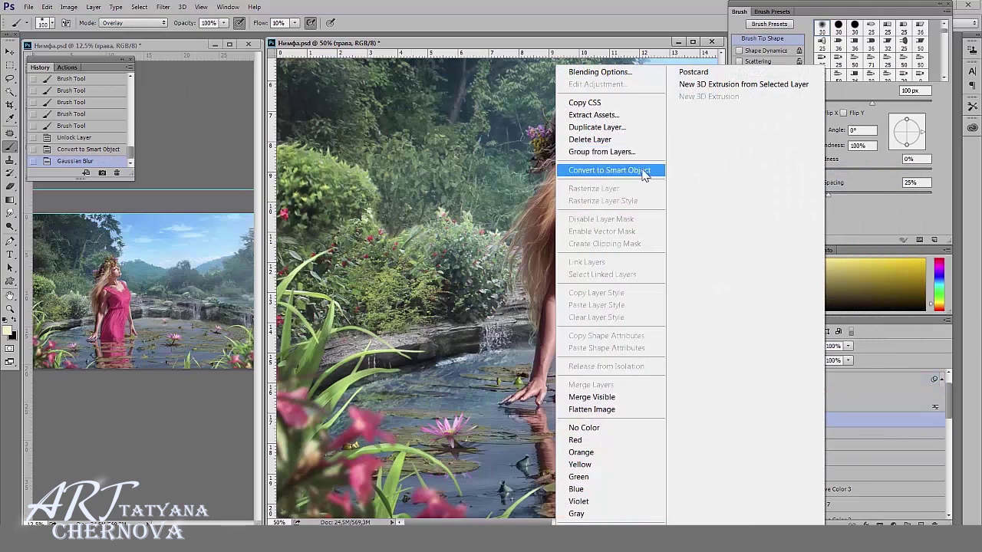
{"action": "left_click", "coordinate": [594, 170]}
{"action": "key", "text": "ctrl+alt+f"}
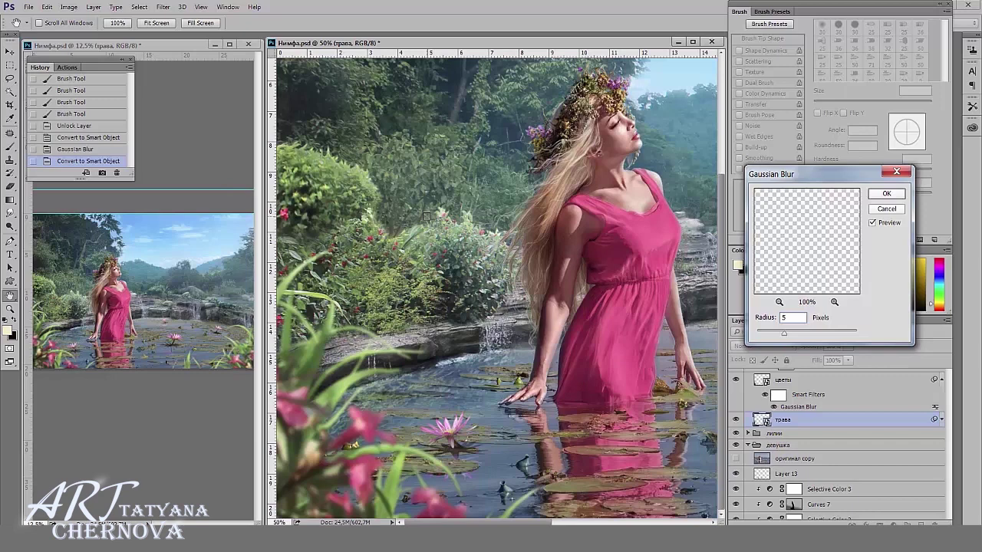
{"action": "key", "text": "Return"}
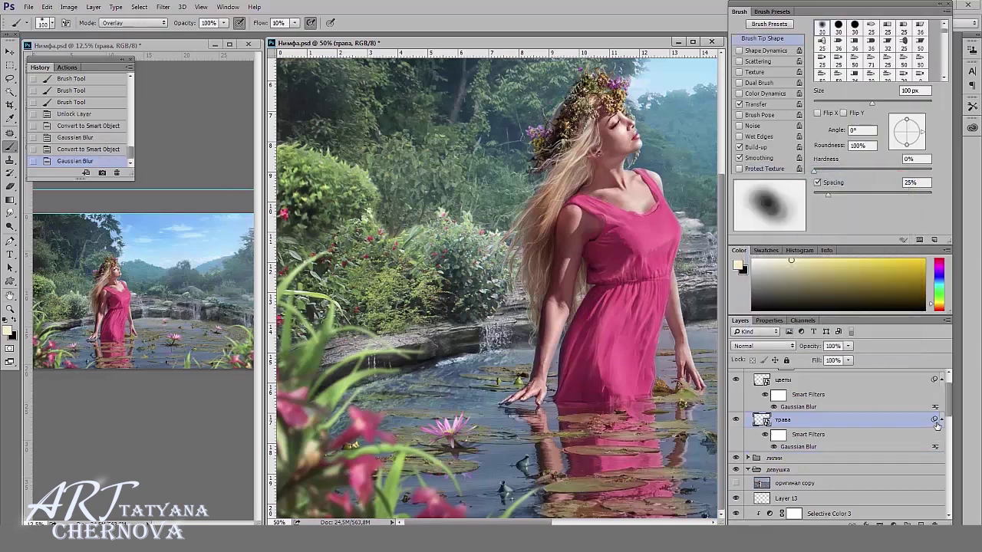
{"action": "scroll", "coordinate": [901, 380], "scroll_direction": "up", "scroll_amount": 1}
{"action": "left_click", "coordinate": [746, 374]}
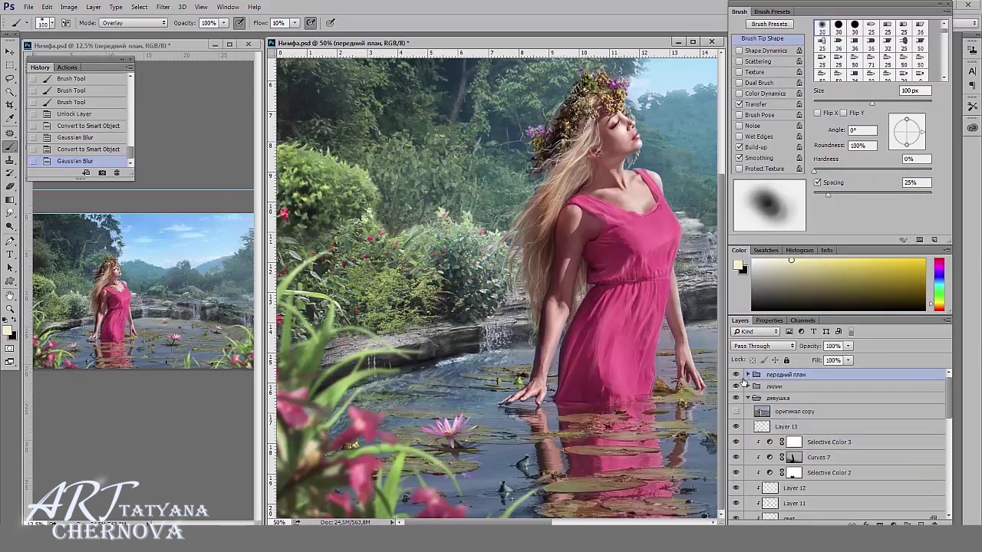
{"action": "left_click", "coordinate": [736, 374]}
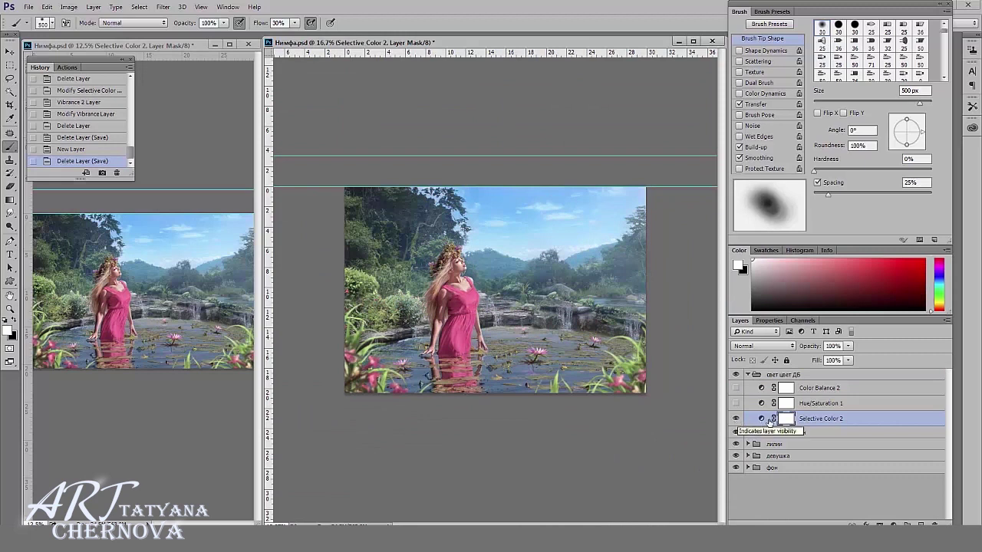
Adjust Selective Color 2's colour ranges, pushing the Greens toward yellow
{"action": "double_click", "coordinate": [761, 417]}
{"action": "left_click", "coordinate": [798, 364]}
{"action": "left_click", "coordinate": [811, 375]}
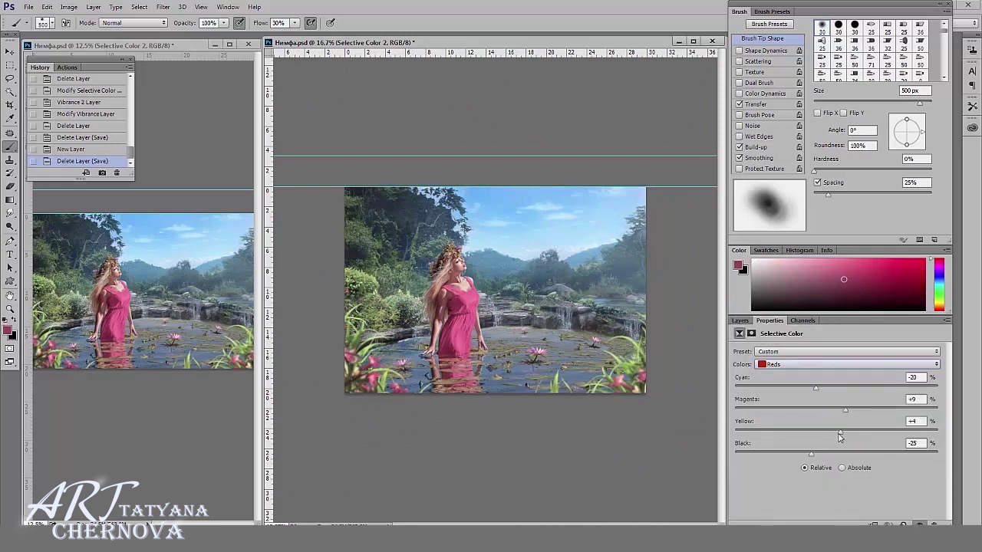
{"action": "left_click", "coordinate": [794, 365]}
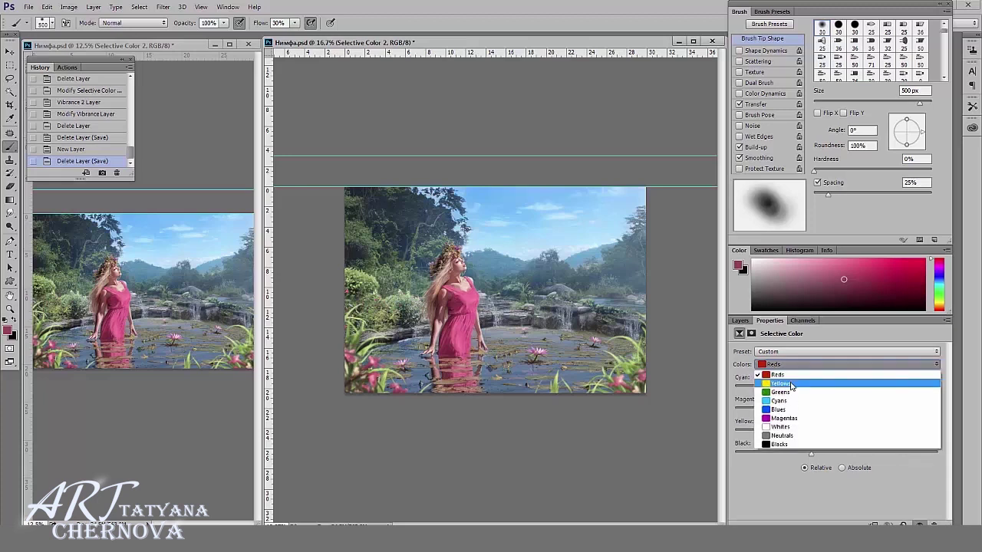
{"action": "left_click", "coordinate": [792, 375]}
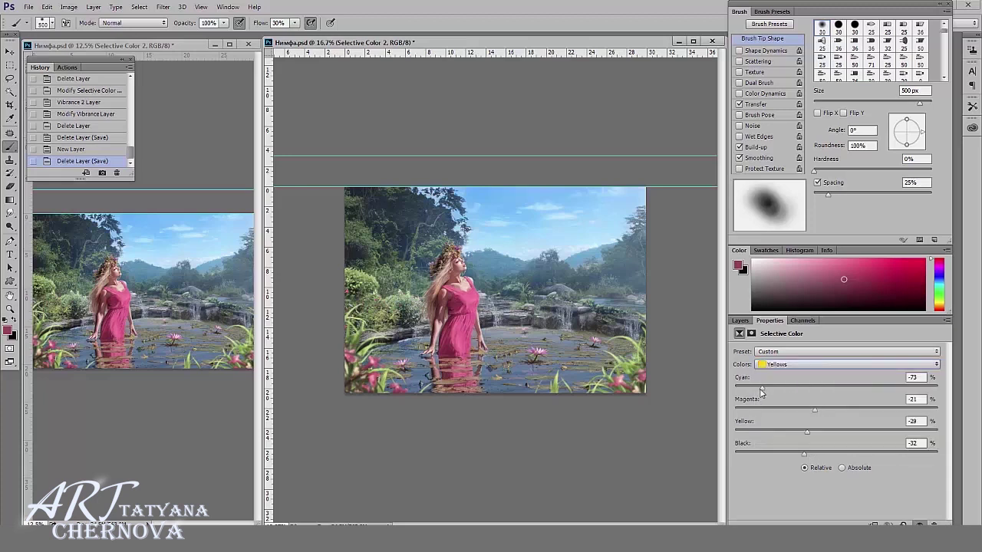
{"action": "key", "text": "Down"}
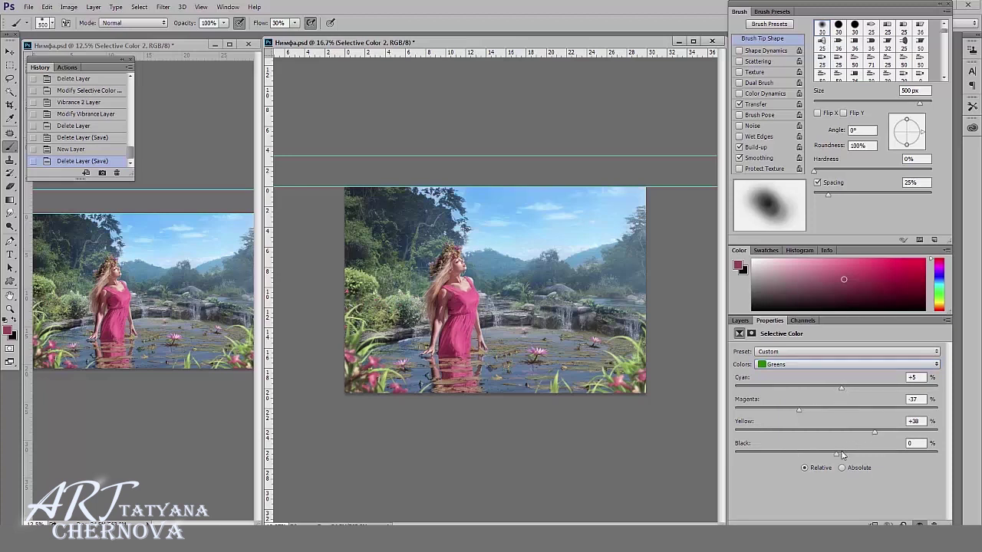
{"action": "left_click_drag", "start_coordinate": [836, 453], "coordinate": [875, 453]}
{"action": "key", "text": "Down"}
{"action": "key", "text": "F7"}
Enable Hue/Saturation 1 with Hue 16, Lightness -5 and 25% opacity
{"action": "left_click", "coordinate": [809, 409]}
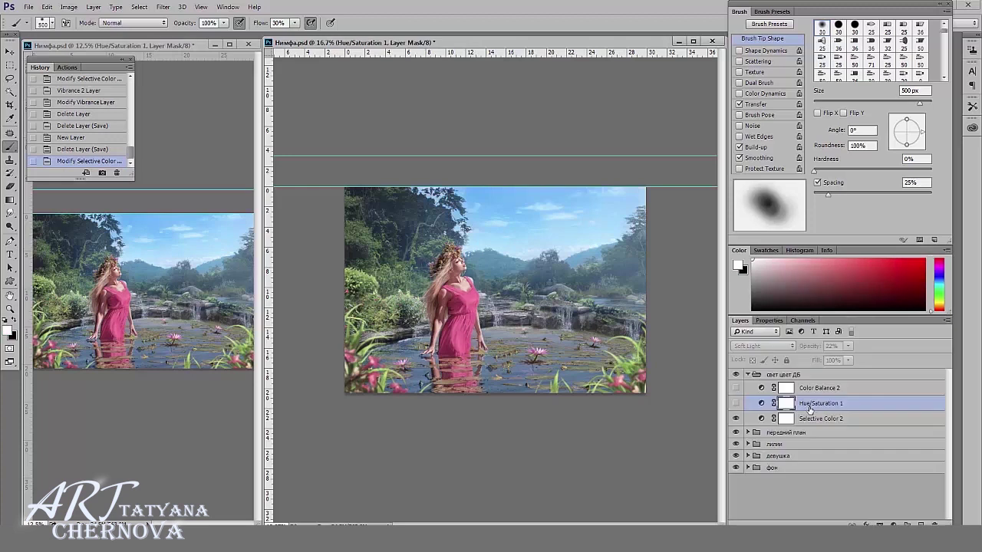
{"action": "left_click", "coordinate": [734, 404]}
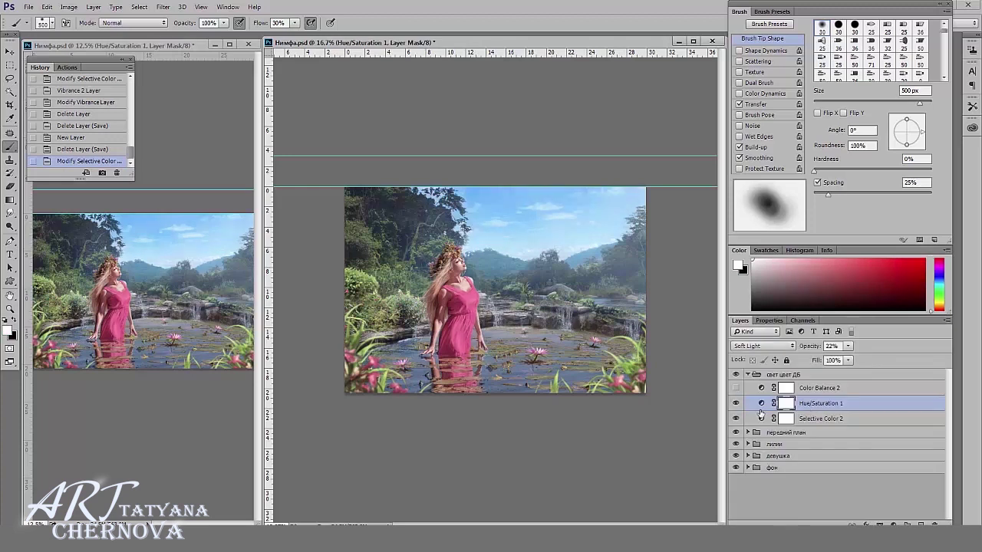
{"action": "double_click", "coordinate": [761, 404]}
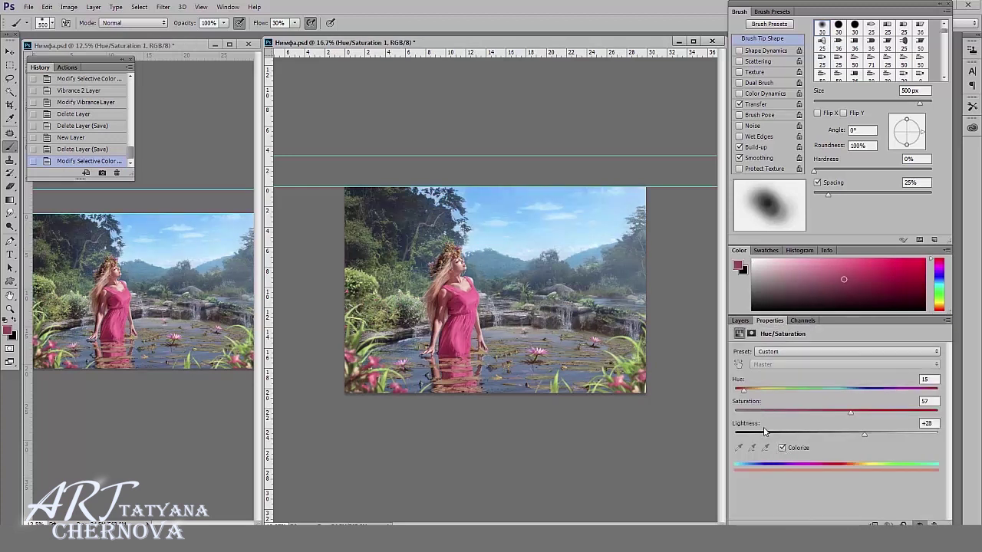
{"action": "left_click", "coordinate": [743, 393]}
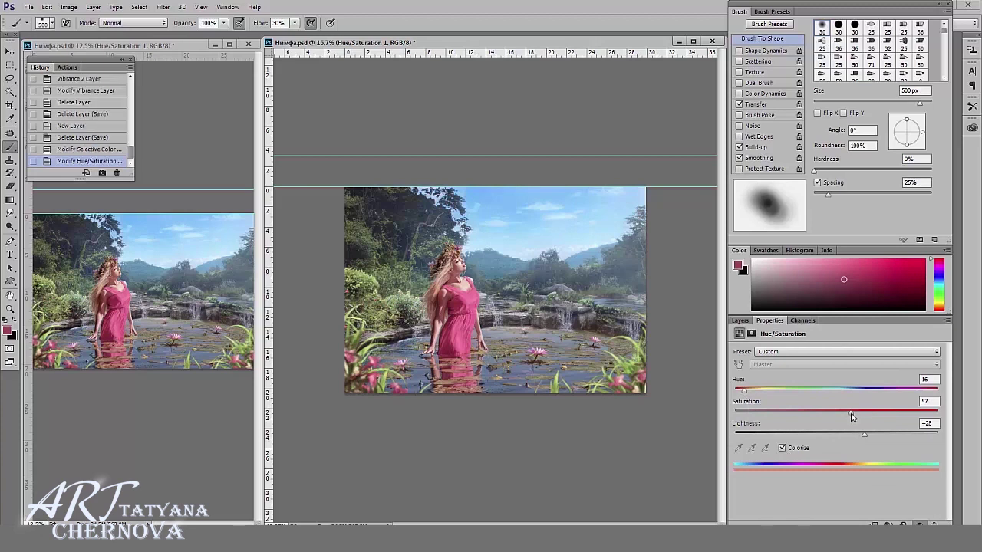
{"action": "mouse_move", "coordinate": [861, 435]}
{"action": "left_mouse_down"}
{"action": "mouse_move", "coordinate": [832, 442]}
{"action": "mouse_move", "coordinate": [881, 444]}
{"action": "mouse_move", "coordinate": [847, 445]}
{"action": "left_mouse_up"}
{"action": "left_click", "coordinate": [739, 321]}
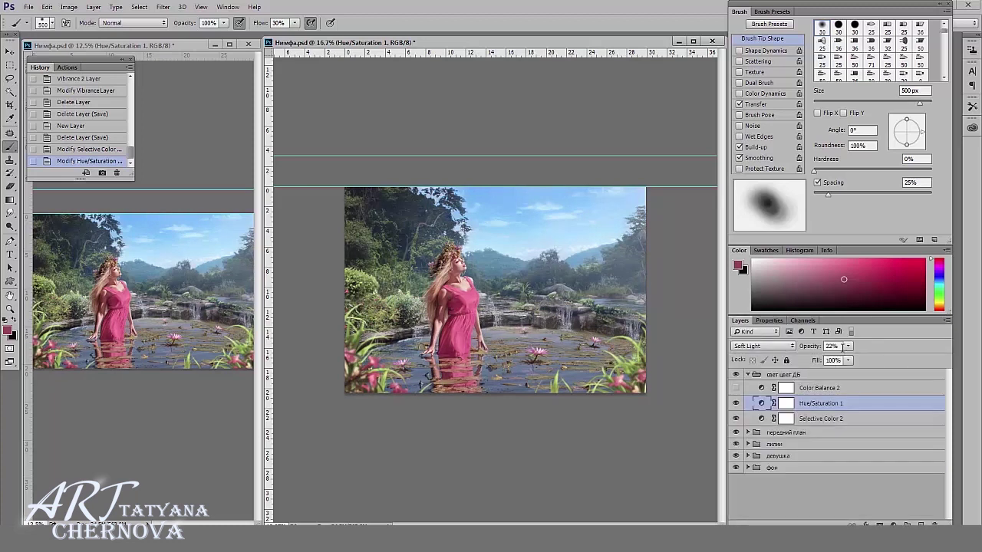
{"action": "left_click", "coordinate": [841, 346]}
{"action": "type", "text": "25"}
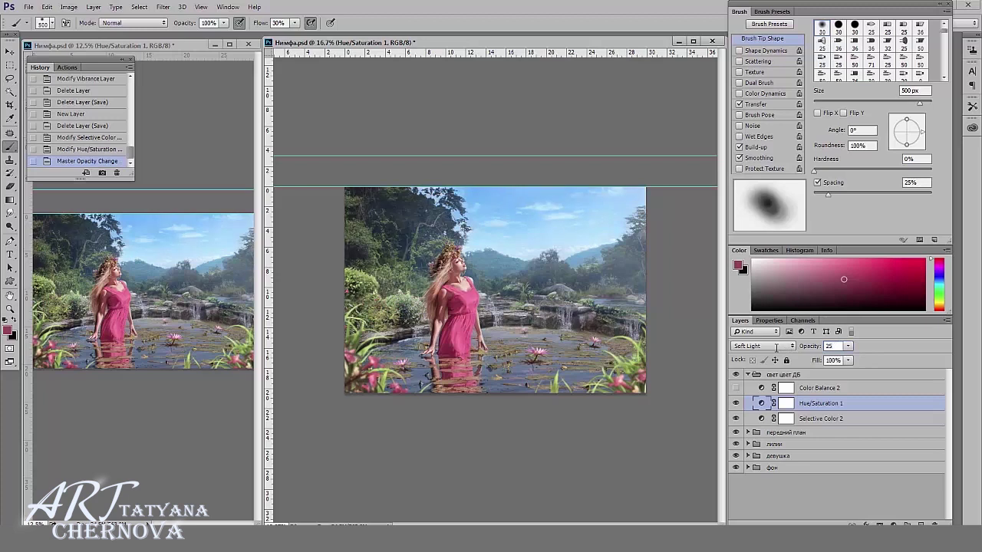
{"action": "left_click", "coordinate": [815, 389]}
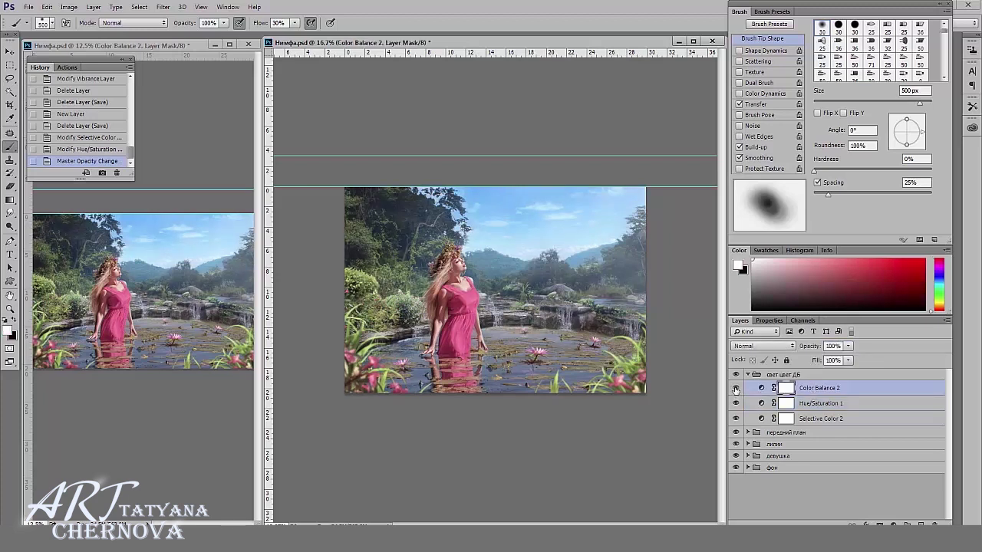
Shift Color Balance 2's shadows toward red at +20
{"action": "double_click", "coordinate": [786, 388]}
{"action": "left_click", "coordinate": [797, 351]}
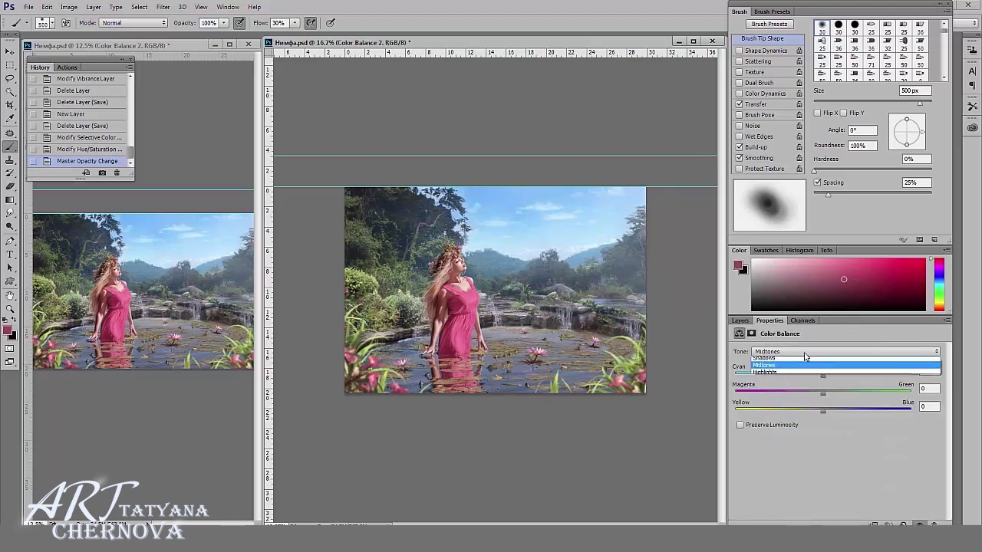
{"action": "left_click", "coordinate": [798, 361]}
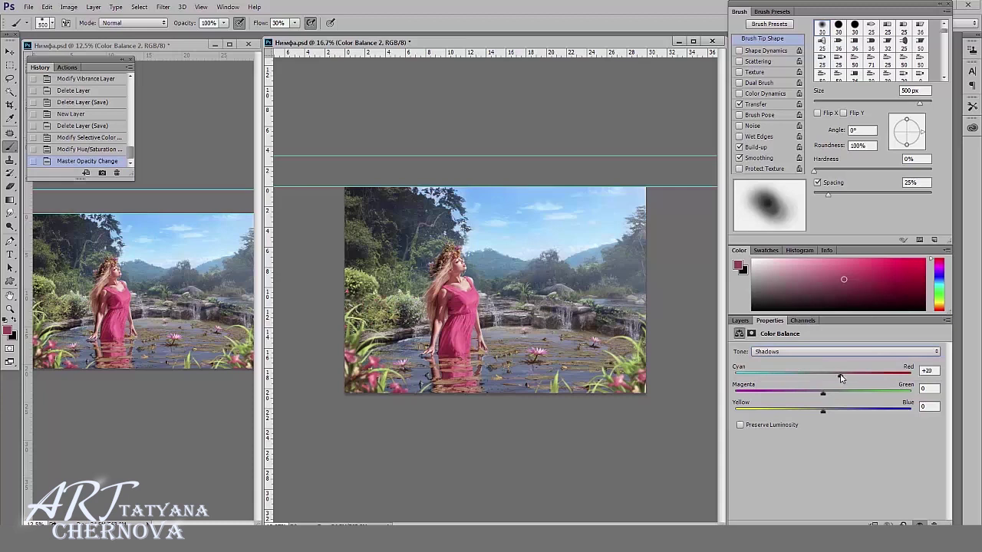
{"action": "left_click_drag", "start_coordinate": [840, 377], "coordinate": [840, 375]}
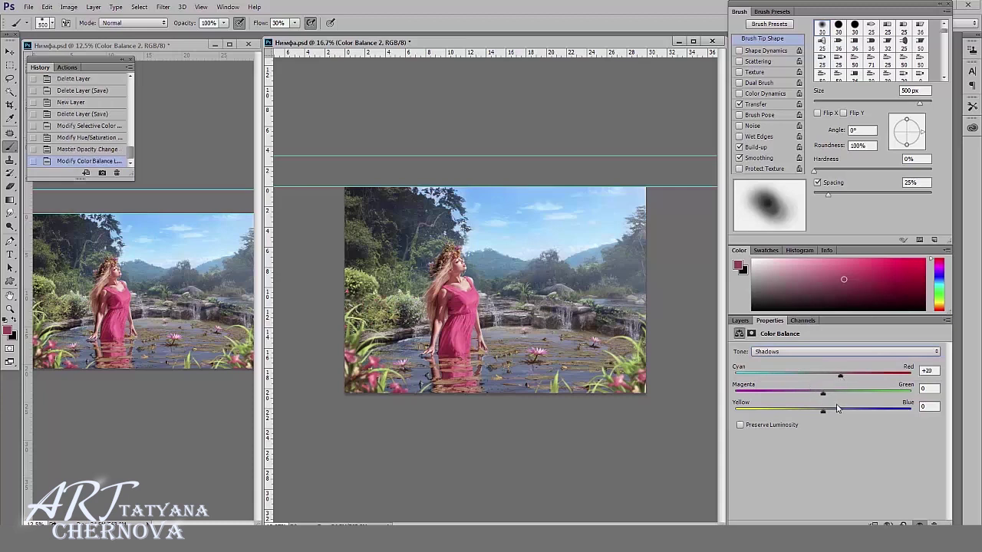
Set highlights Cyan-Red -12, Yellow-Blue 0 and midtones green +4, then compare the colour group
{"action": "left_click", "coordinate": [790, 353]}
{"action": "left_click", "coordinate": [836, 375]}
{"action": "left_click_drag", "start_coordinate": [832, 410], "coordinate": [823, 412]}
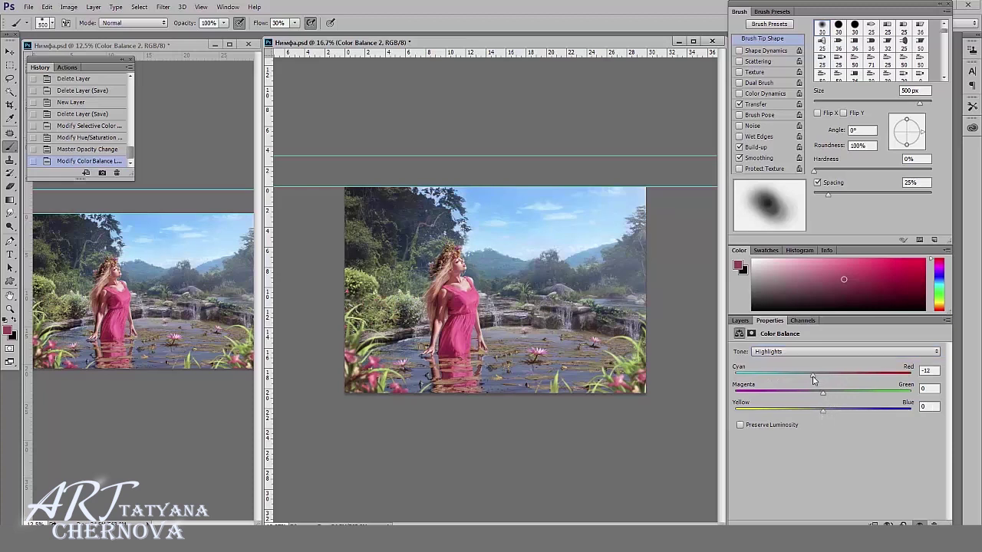
{"action": "left_click", "coordinate": [790, 351]}
{"action": "left_click", "coordinate": [786, 369]}
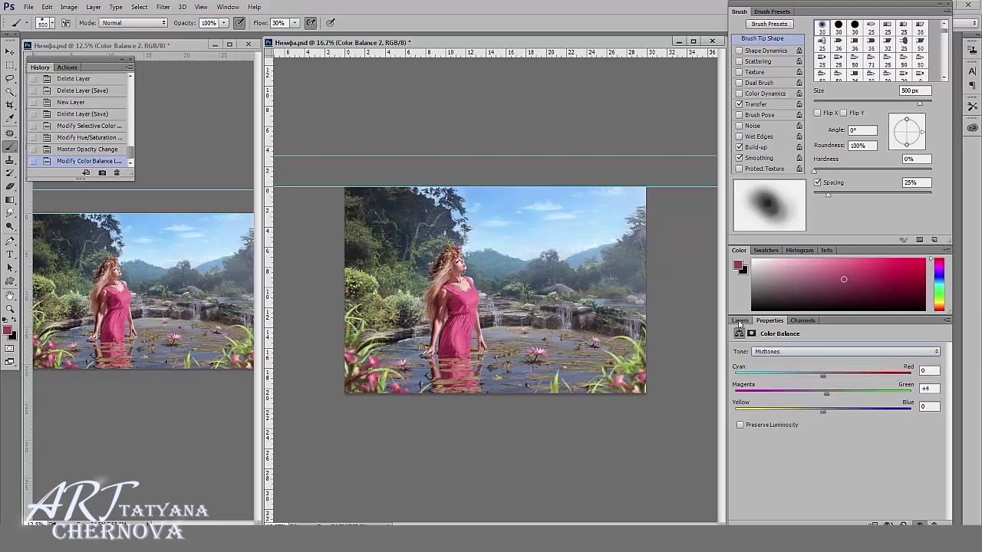
{"action": "left_click", "coordinate": [740, 320]}
{"action": "left_click", "coordinate": [735, 375]}
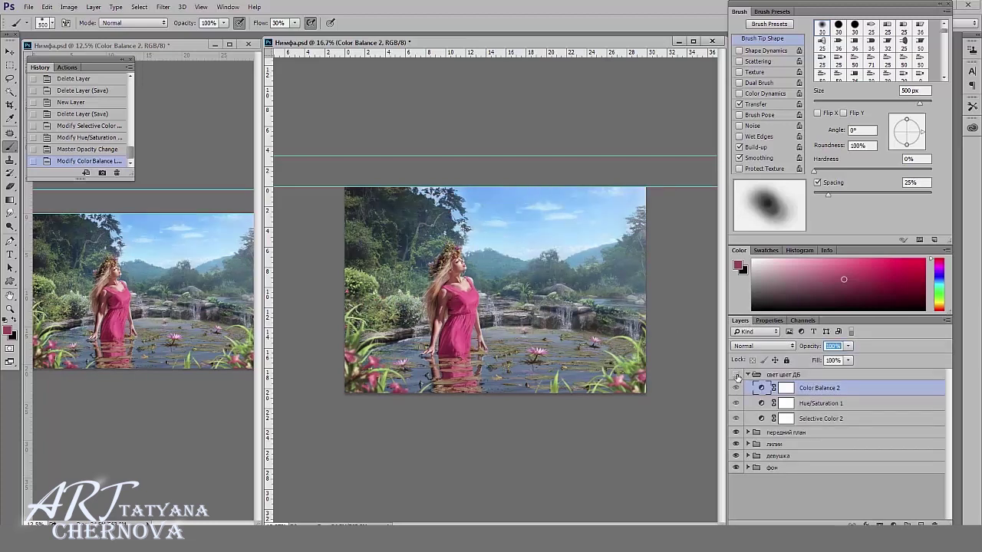
{"action": "left_click", "coordinate": [735, 375]}
Create Layer 14 and paint faint white light near the flower crown with a 90 px, 5% flow brush
{"action": "key", "text": "ctrl+shift+alt+n"}
{"action": "key", "text": "ctrl+plus"}
{"action": "key", "text": "ctrl+plus"}
{"action": "key", "text": "d"}
{"action": "key", "text": "x"}
{"action": "key", "text": "bracketleft"}
{"action": "key", "text": "bracketleft"}
{"action": "key", "text": "bracketleft"}
{"action": "key", "text": "bracketleft"}
{"action": "key", "text": "bracketleft"}
{"action": "key", "text": "bracketleft"}
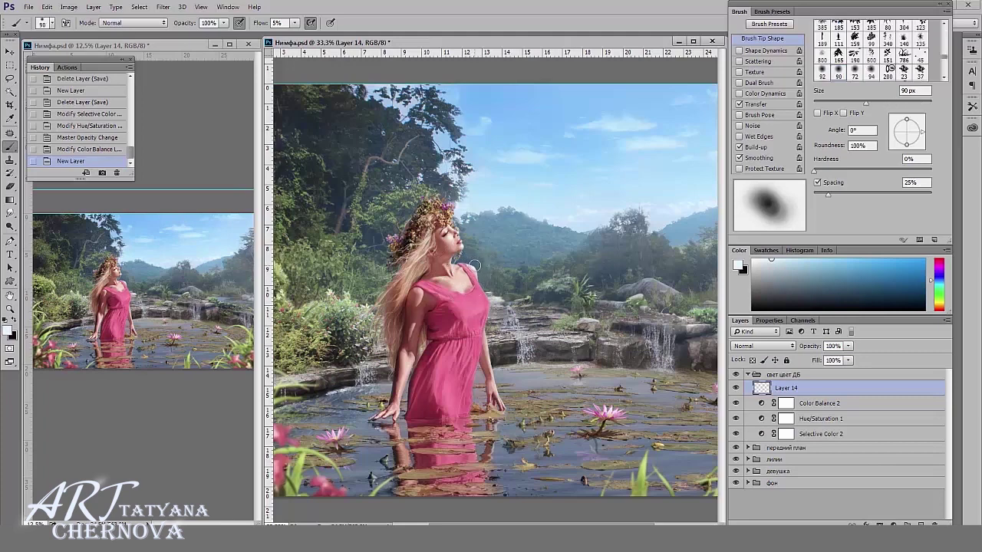
{"action": "key", "text": "ctrl+plus"}
{"action": "key", "text": "ctrl+plus"}
{"action": "mouse_move", "coordinate": [368, 92]}
{"action": "left_mouse_down"}
{"action": "mouse_move", "coordinate": [418, 115]}
{"action": "mouse_move", "coordinate": [425, 178]}
{"action": "left_mouse_up"}
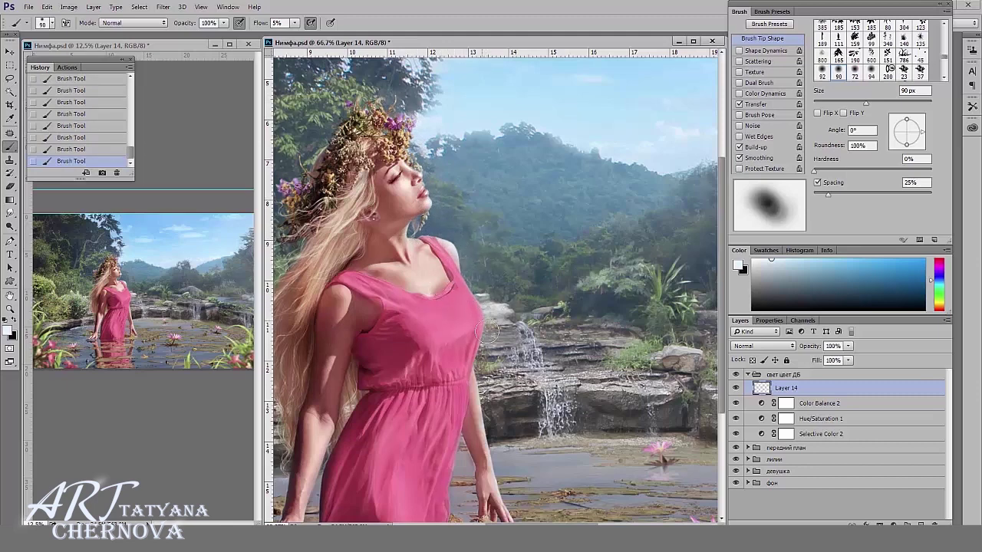
Pan over the head, hands and right waterfall, then zoom out to the whole image
{"action": "scroll", "coordinate": [474, 456], "scroll_direction": "down", "scroll_amount": 5}
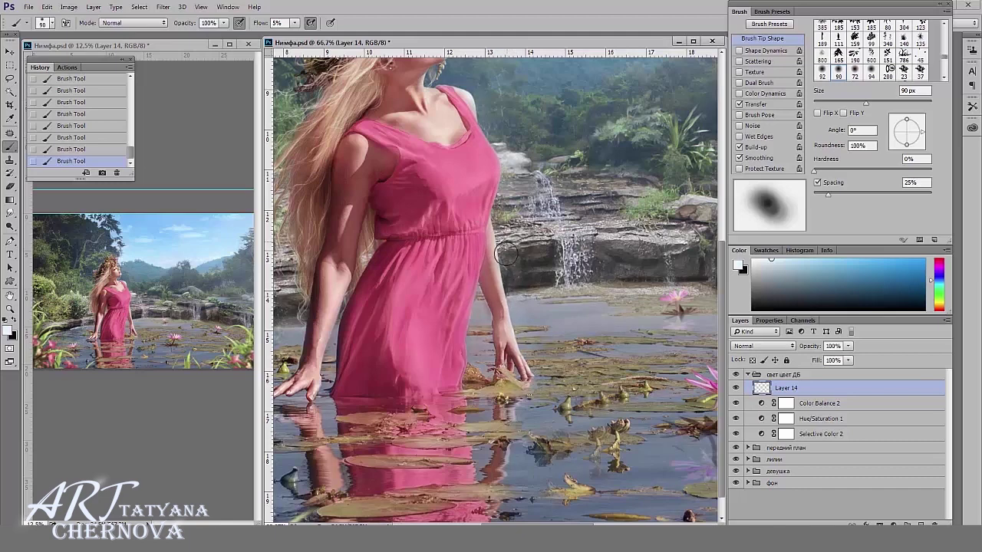
{"action": "left_click_drag", "start_coordinate": [528, 274], "coordinate": [591, 434]}
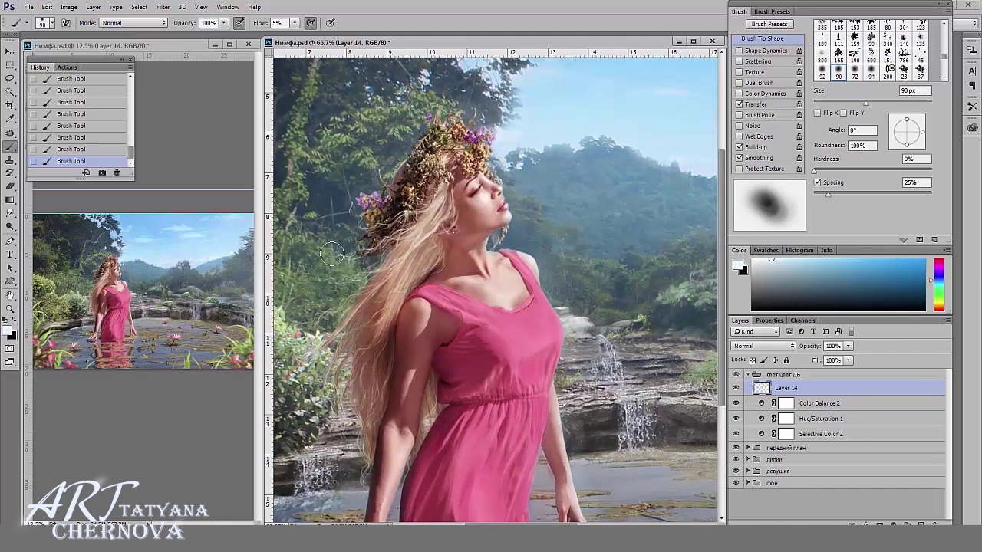
{"action": "left_click_drag", "start_coordinate": [349, 434], "coordinate": [401, 269]}
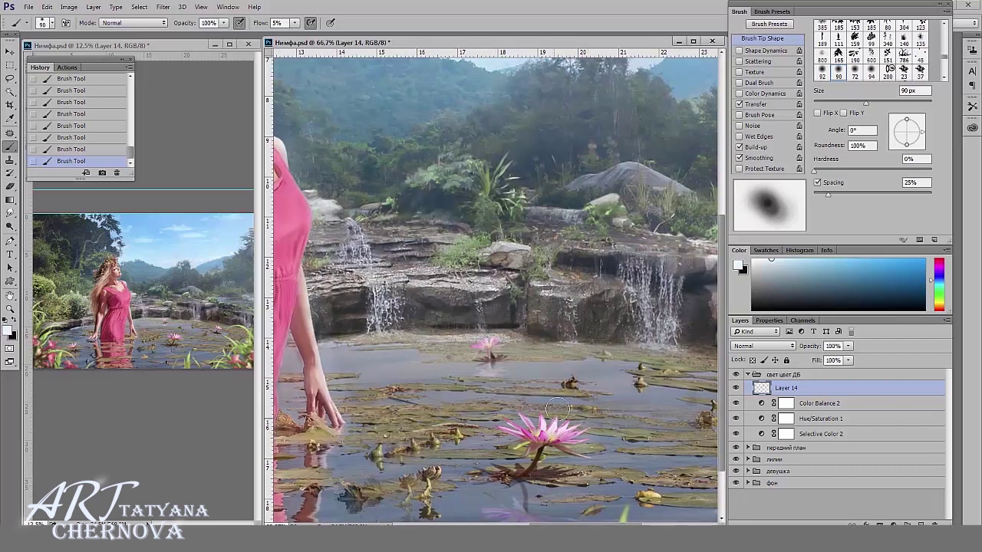
{"action": "left_click_drag", "start_coordinate": [675, 408], "coordinate": [449, 377]}
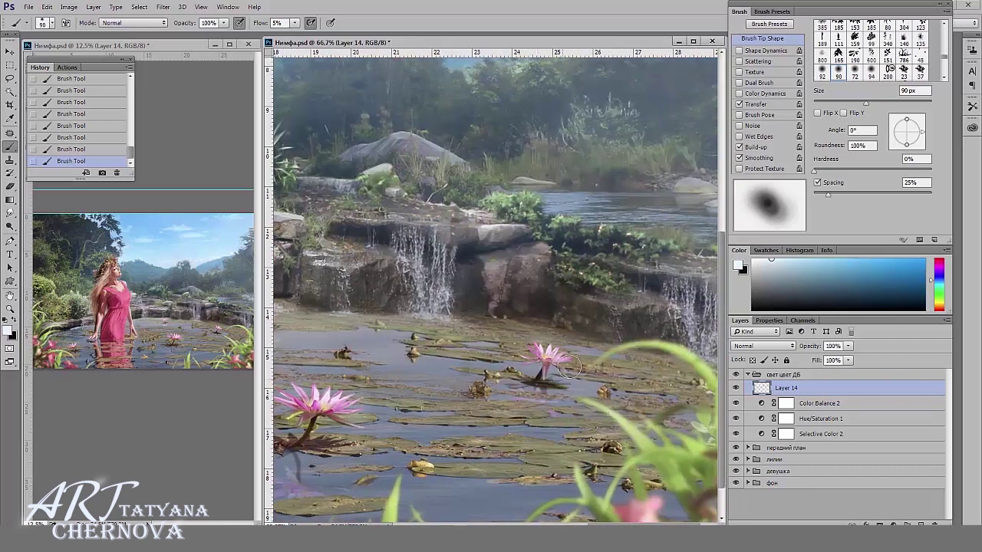
{"action": "key", "text": "ctrl+minus"}
{"action": "key", "text": "ctrl+minus"}
{"action": "key", "text": "ctrl+minus"}
Apply a Gaussian Blur to the painted light on Layer 14
{"action": "left_click", "coordinate": [163, 7]}
{"action": "mouse_move", "coordinate": [171, 149]}
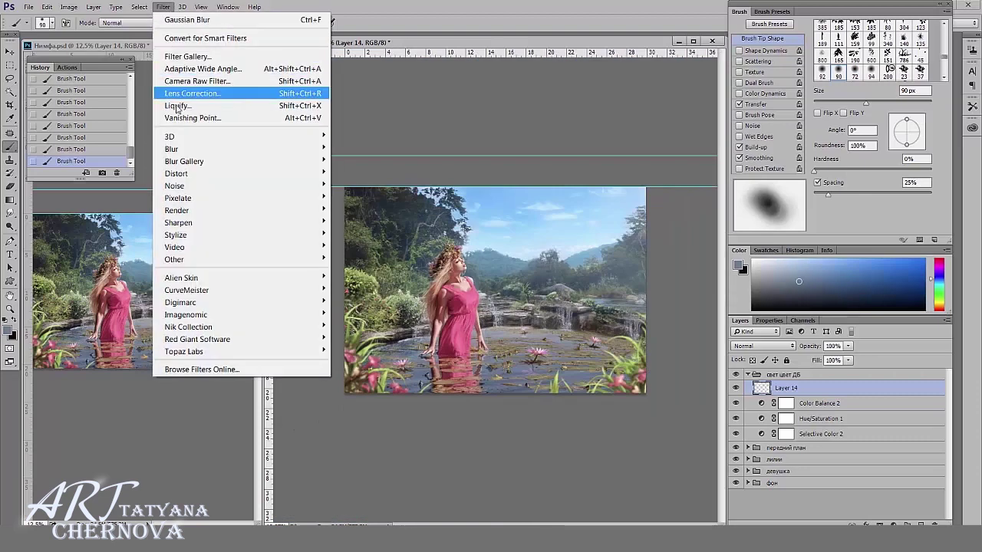
{"action": "left_click", "coordinate": [136, 200]}
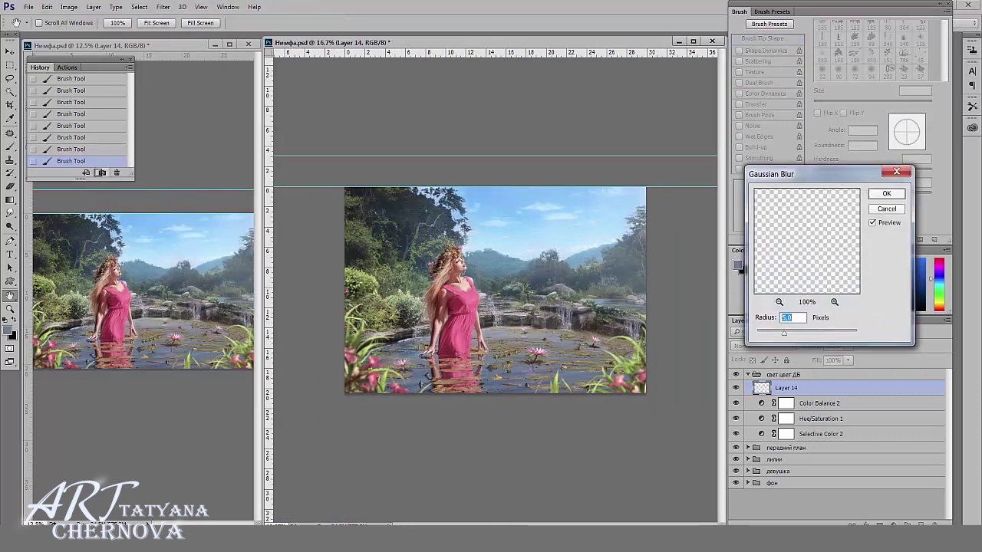
{"action": "key", "text": "Return"}
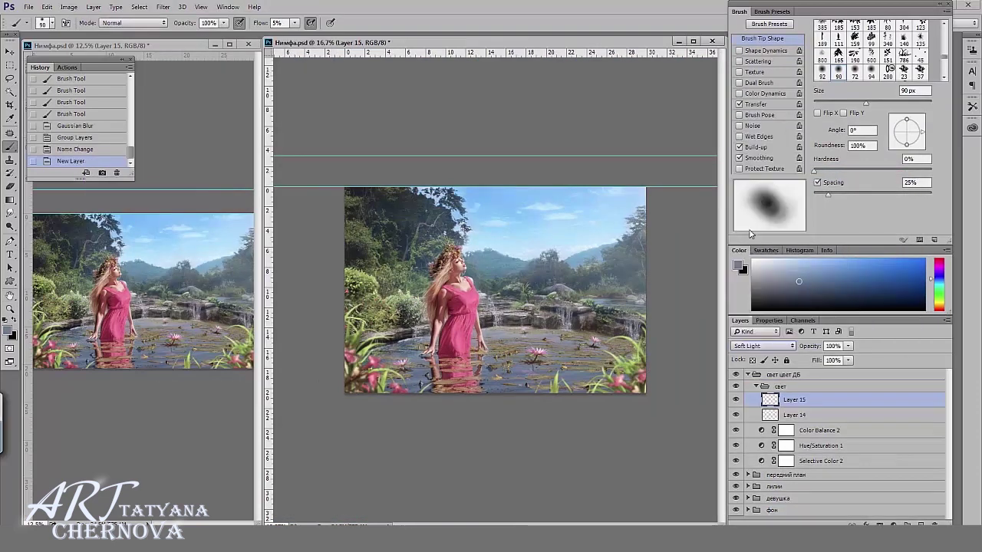
Sample the light sky colour and paint soft light over the flower crown and face with a 125 px brush
{"action": "left_click", "coordinate": [524, 194], "text": "alt"}
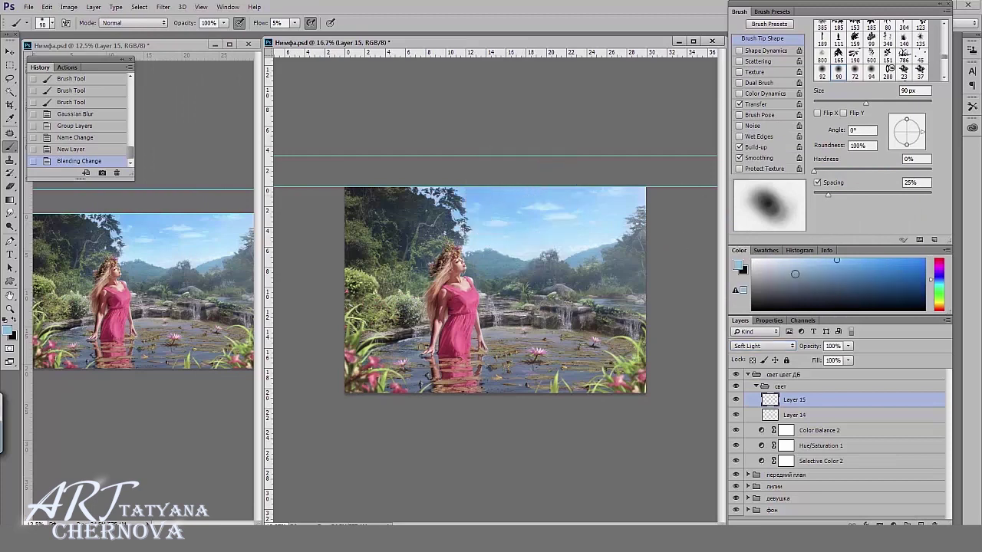
{"action": "key", "text": "ctrl+plus"}
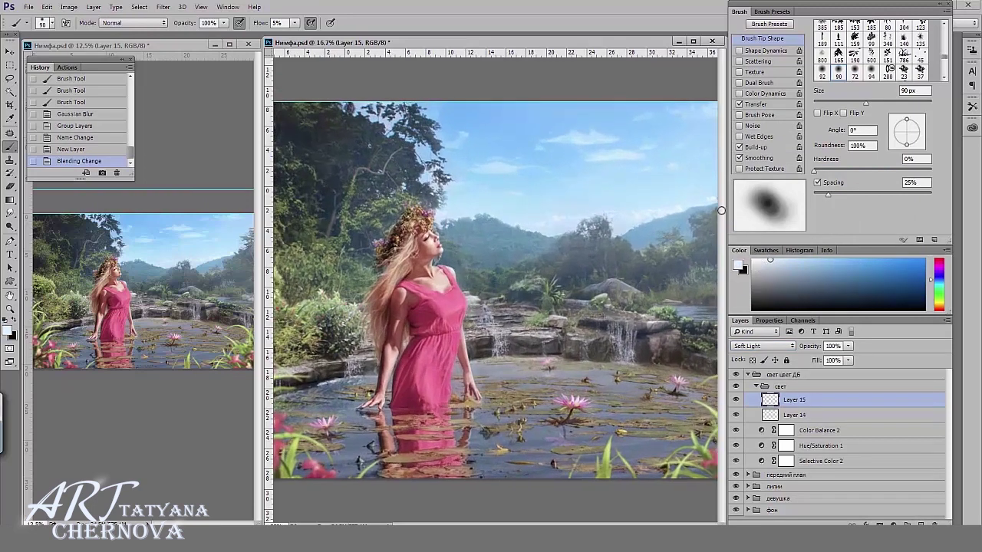
{"action": "key", "text": "ctrl+plus"}
{"action": "key", "text": "bracketright"}
{"action": "key", "text": "bracketright"}
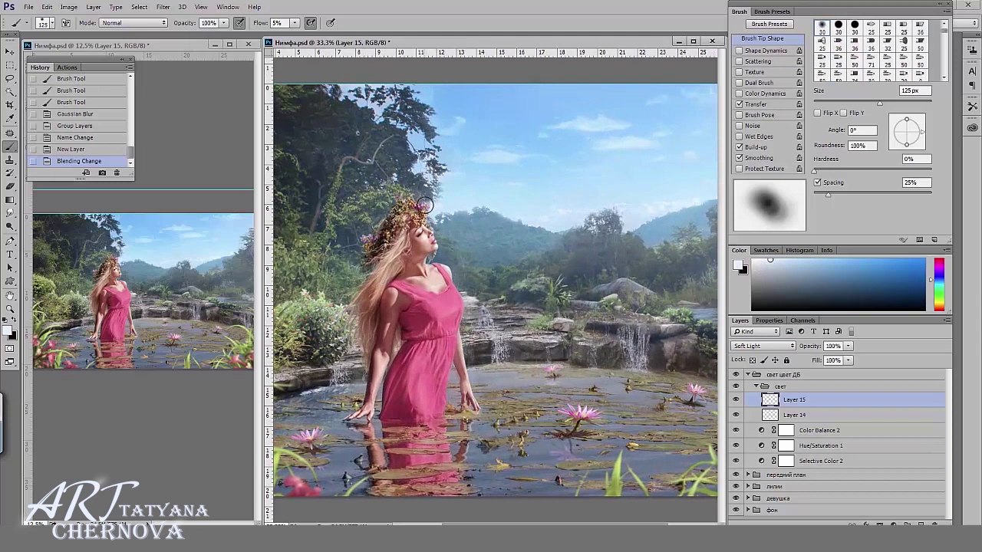
{"action": "left_click_drag", "start_coordinate": [424, 206], "coordinate": [402, 195]}
{"action": "mouse_move", "coordinate": [432, 228]}
{"action": "left_mouse_down"}
{"action": "mouse_move", "coordinate": [439, 246]}
{"action": "mouse_move", "coordinate": [409, 328]}
{"action": "left_mouse_up"}
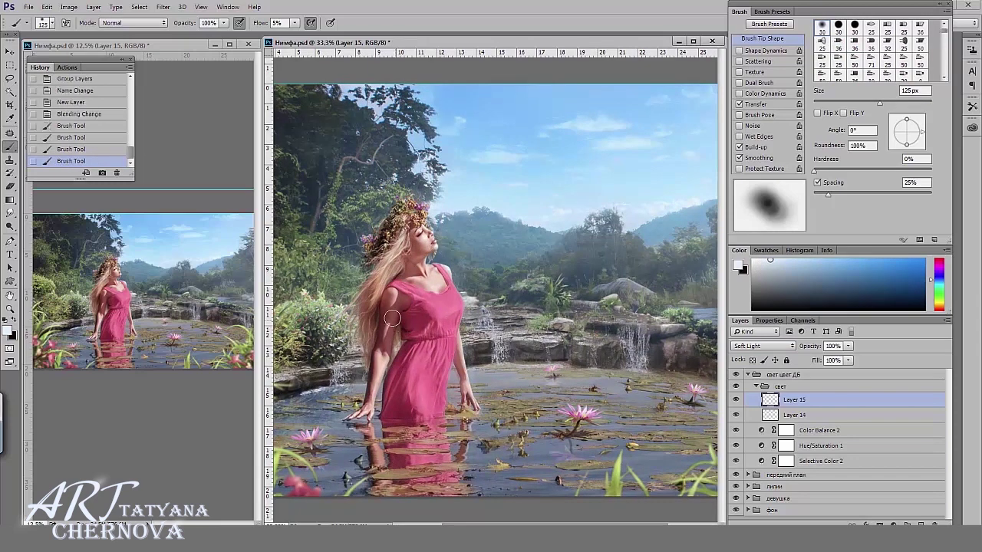
With a smaller brush, paint light around the chin, neck and shoulder
{"action": "key", "text": "ctrl+plus"}
{"action": "key", "text": "ctrl+plus"}
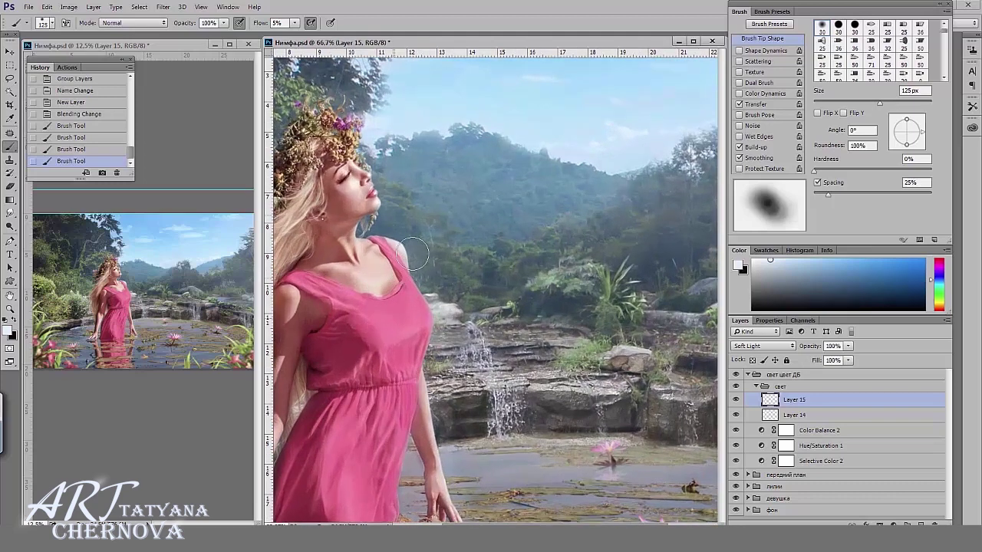
{"action": "key", "text": "bracketleft"}
{"action": "key", "text": "bracketleft"}
{"action": "key", "text": "bracketleft"}
{"action": "key", "text": "bracketleft"}
{"action": "mouse_move", "coordinate": [384, 202]}
{"action": "left_mouse_down"}
{"action": "mouse_move", "coordinate": [373, 176]}
{"action": "mouse_move", "coordinate": [431, 330]}
{"action": "left_mouse_up"}
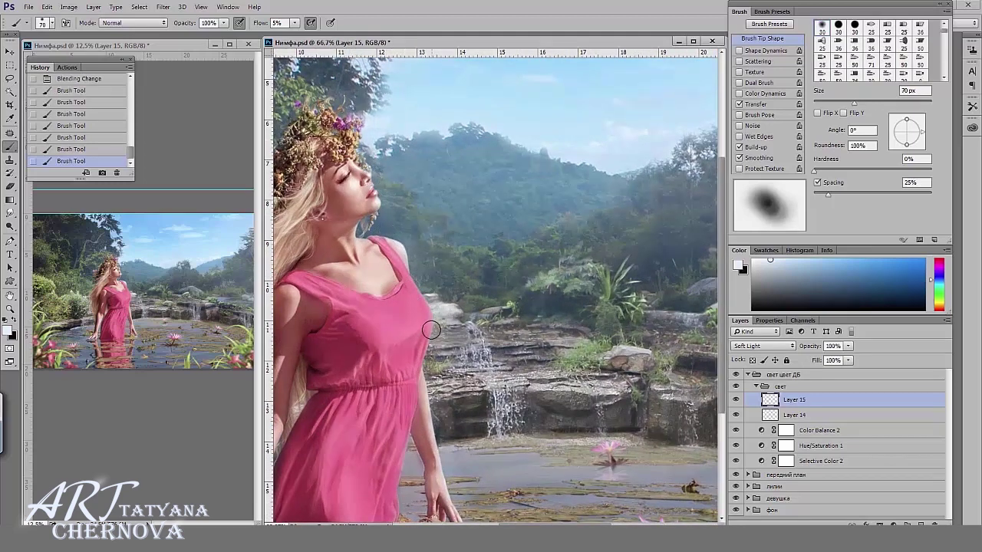
{"action": "mouse_move", "coordinate": [395, 255]}
{"action": "left_mouse_down"}
{"action": "mouse_move", "coordinate": [398, 239]}
{"action": "mouse_move", "coordinate": [405, 250]}
{"action": "left_mouse_up"}
{"action": "left_click_drag", "start_coordinate": [458, 421], "coordinate": [434, 298]}
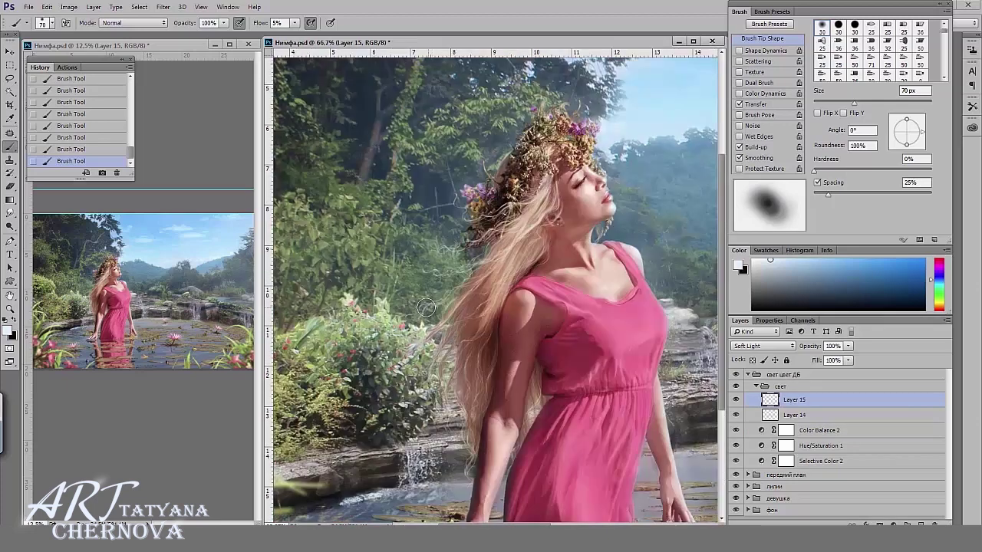
Set brush flow to 10% and size to 150 px, then hide Layer 15 to compare
{"action": "key", "text": "shift+1"}
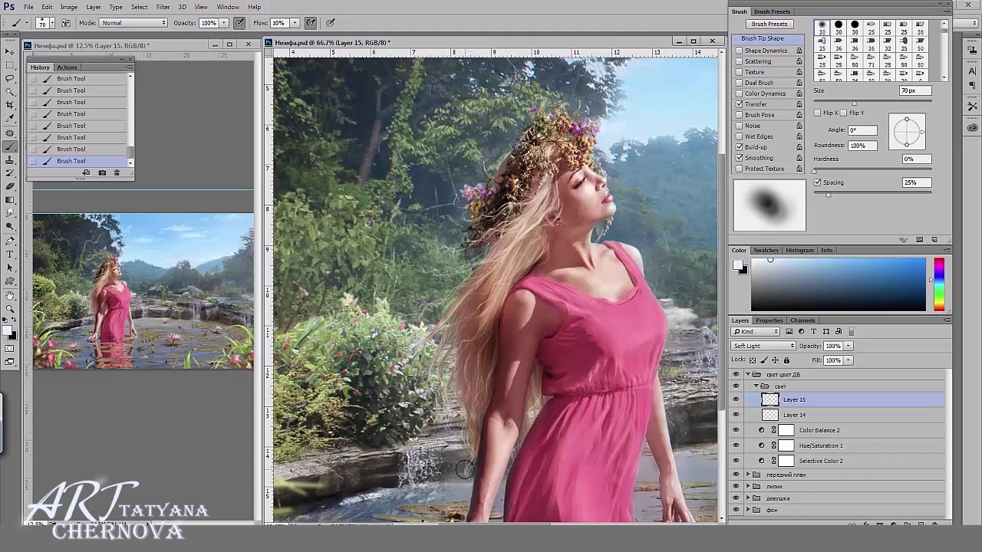
{"action": "key", "text": "ctrl+minus"}
{"action": "key", "text": "bracketright"}
{"action": "key", "text": "bracketright"}
{"action": "key", "text": "bracketright"}
{"action": "left_click", "coordinate": [736, 400]}
Flip and enlarge the light-ray image in Color Dodge mode, with fill lowered to 39% and reduced opacity
{"action": "left_click", "coordinate": [736, 400]}
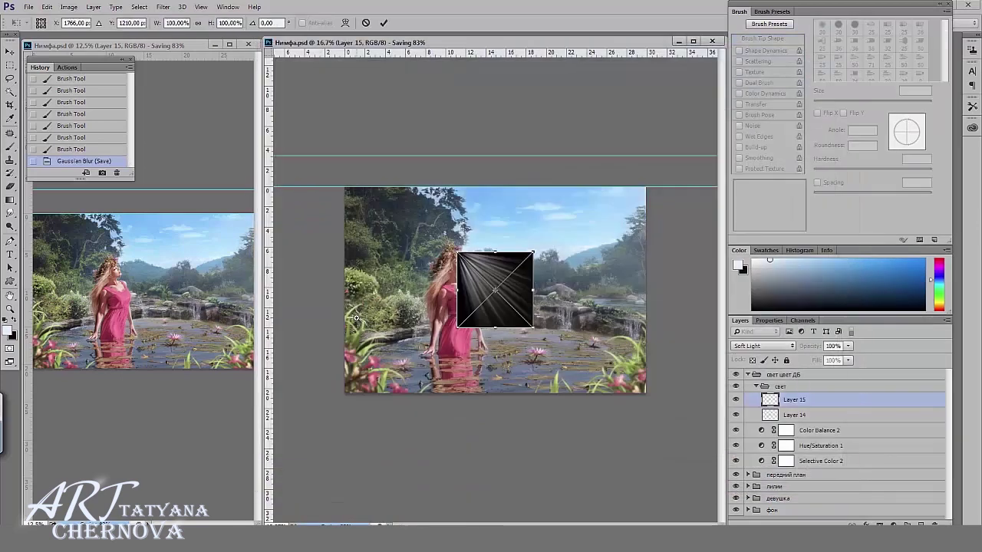
{"action": "left_click", "coordinate": [598, 451]}
{"action": "left_click", "coordinate": [763, 345]}
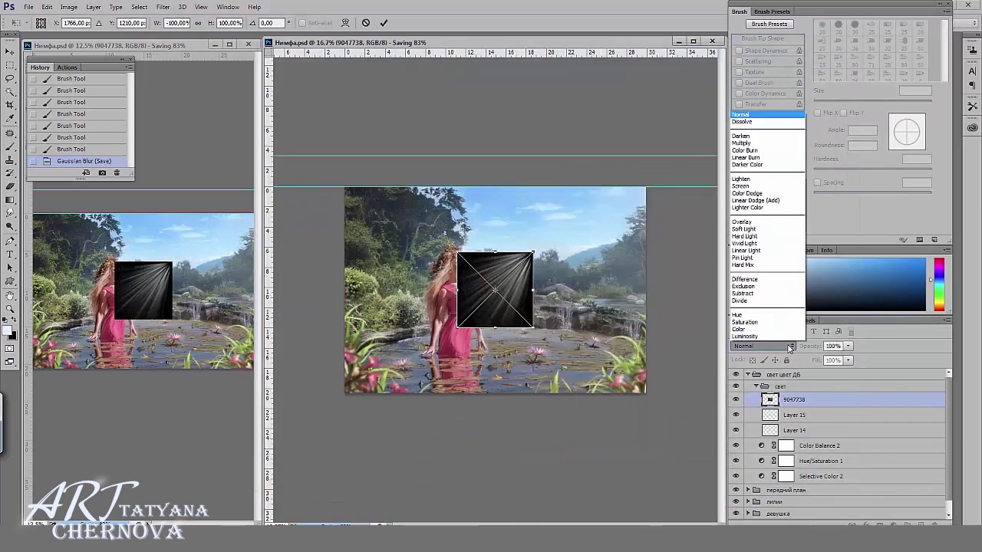
{"action": "left_click", "coordinate": [767, 195]}
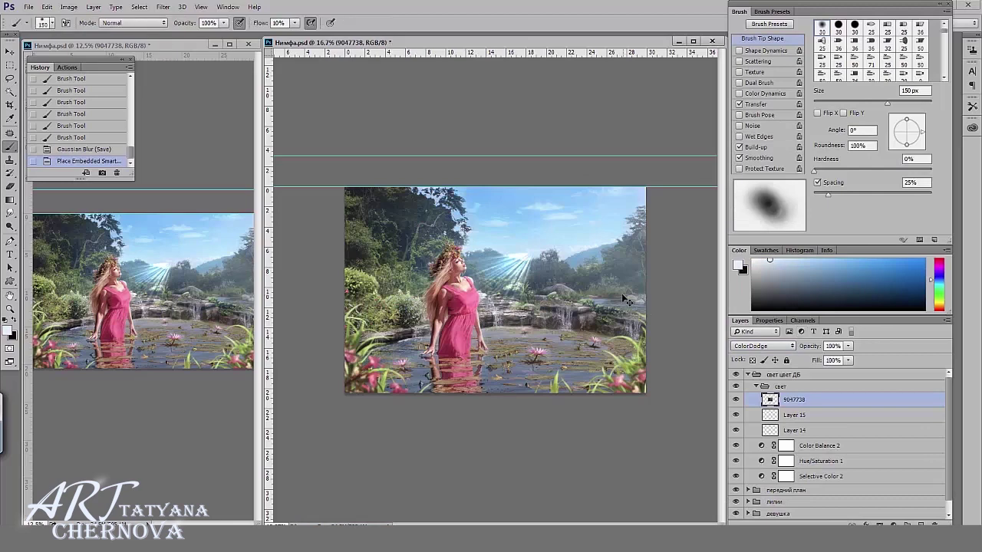
{"action": "left_click_drag", "start_coordinate": [533, 251], "coordinate": [599, 196]}
{"action": "key", "text": "Return"}
{"action": "left_click_drag", "start_coordinate": [848, 359], "coordinate": [821, 381]}
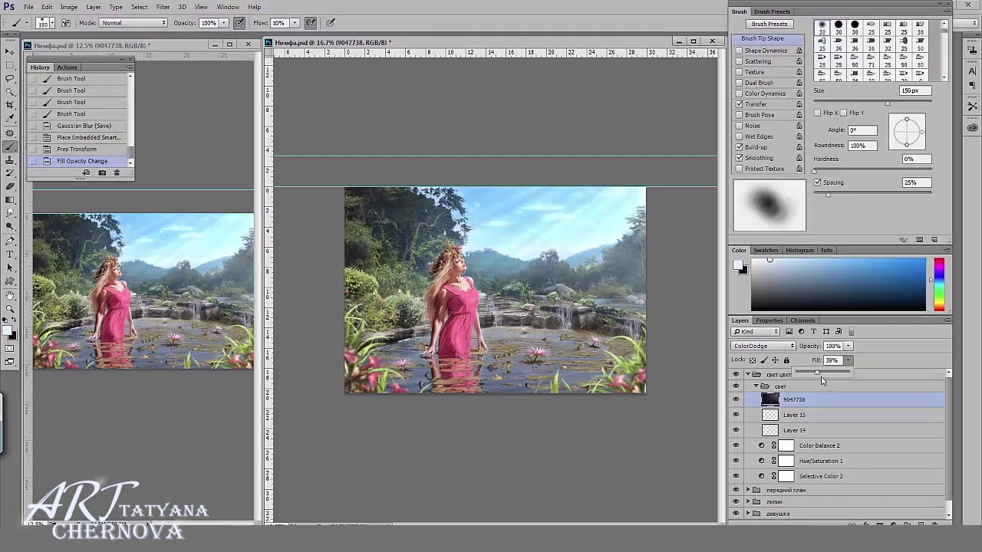
{"action": "left_click_drag", "start_coordinate": [848, 346], "coordinate": [833, 361]}
Add a Curves layer clipped to the rays and pull the curve down to darken them
{"action": "left_click", "coordinate": [879, 525]}
{"action": "left_click", "coordinate": [836, 349]}
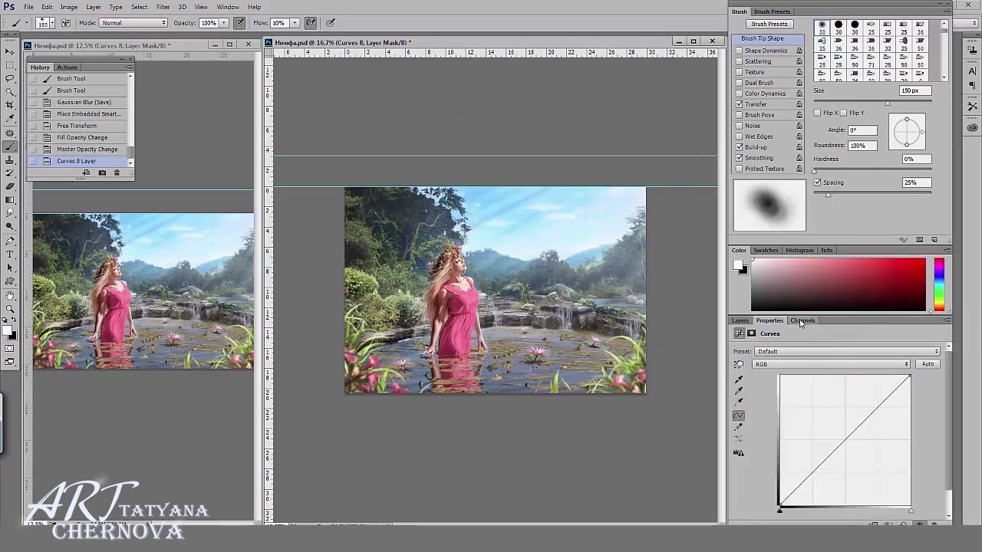
{"action": "key", "text": "ctrl+alt+g"}
{"action": "left_click_drag", "start_coordinate": [910, 375], "coordinate": [910, 401]}
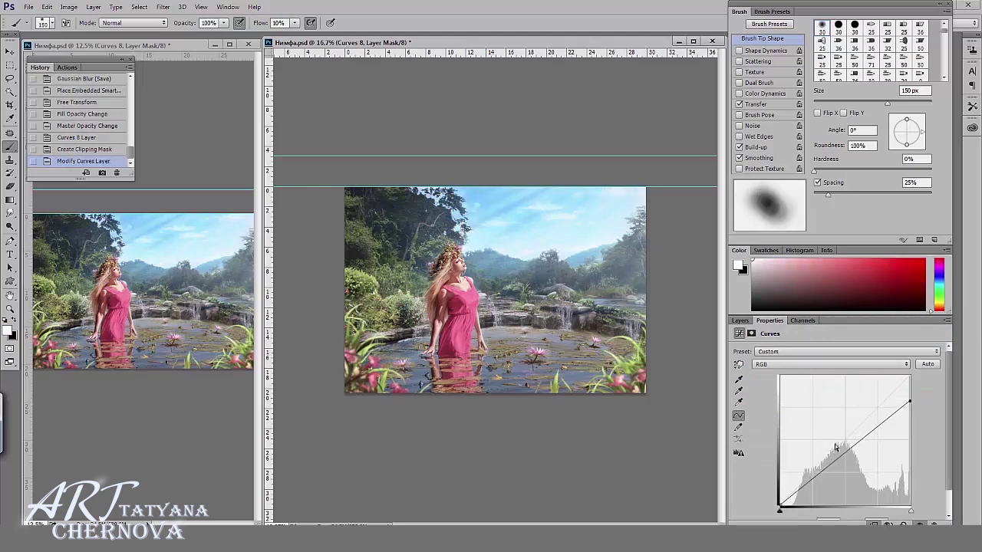
{"action": "left_click_drag", "start_coordinate": [835, 447], "coordinate": [829, 471]}
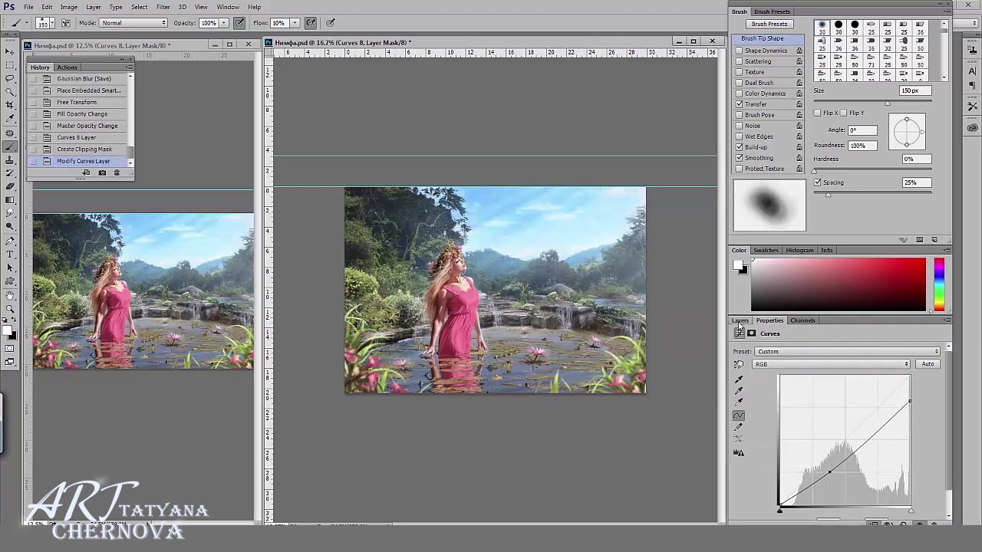
Set the 9047738 ray layer to 44% opacity, re-transform it, and soften it with Gaussian Blur
{"action": "left_click", "coordinate": [738, 321]}
{"action": "left_click", "coordinate": [794, 414]}
{"action": "key", "text": "ctrl+t"}
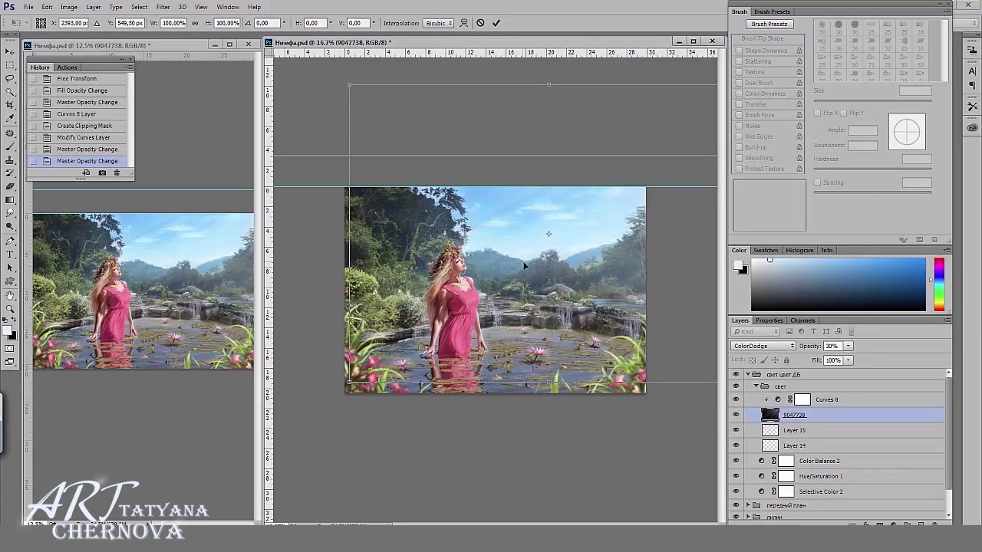
{"action": "key", "text": "Return"}
{"action": "key", "text": "ctrl+minus"}
{"action": "key", "text": "ctrl+alt+f"}
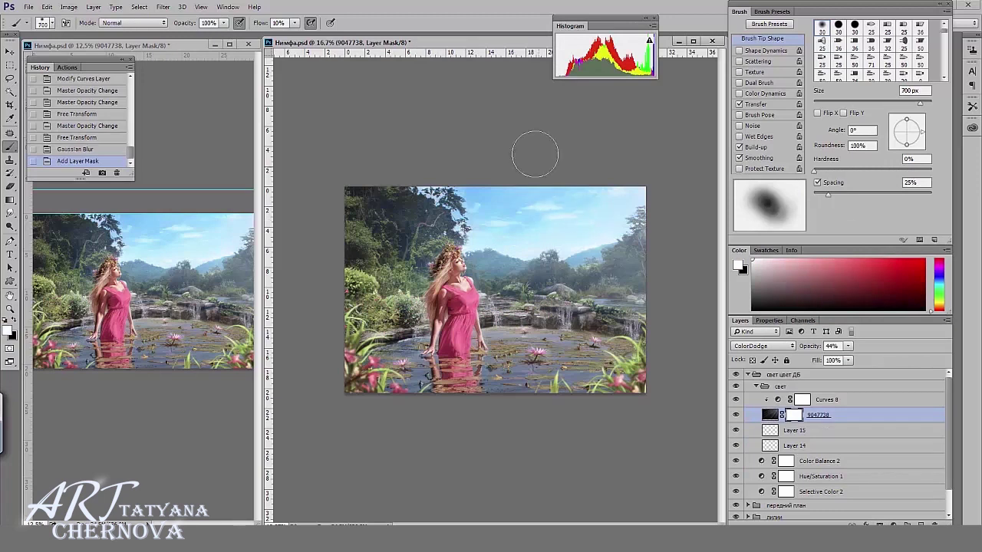
Paint black on the ray layer's mask to hide part of the light rays
{"action": "key", "text": "x"}
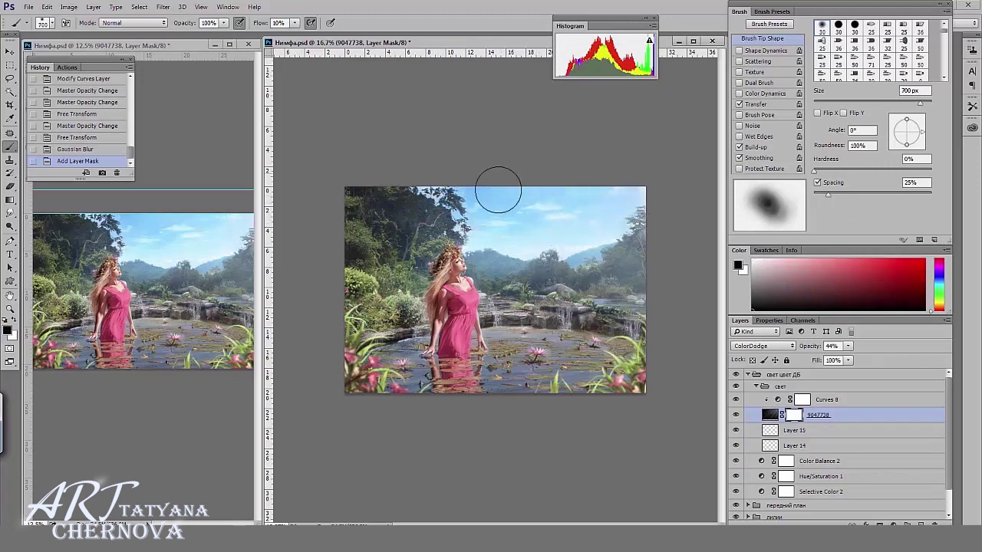
{"action": "left_click_drag", "start_coordinate": [679, 289], "coordinate": [614, 203]}
{"action": "left_click_drag", "start_coordinate": [613, 203], "coordinate": [636, 230]}
{"action": "left_click", "coordinate": [879, 525]}
Add Curves 9 pulled down to darken the scene, at 49% opacity
{"action": "left_click", "coordinate": [863, 339]}
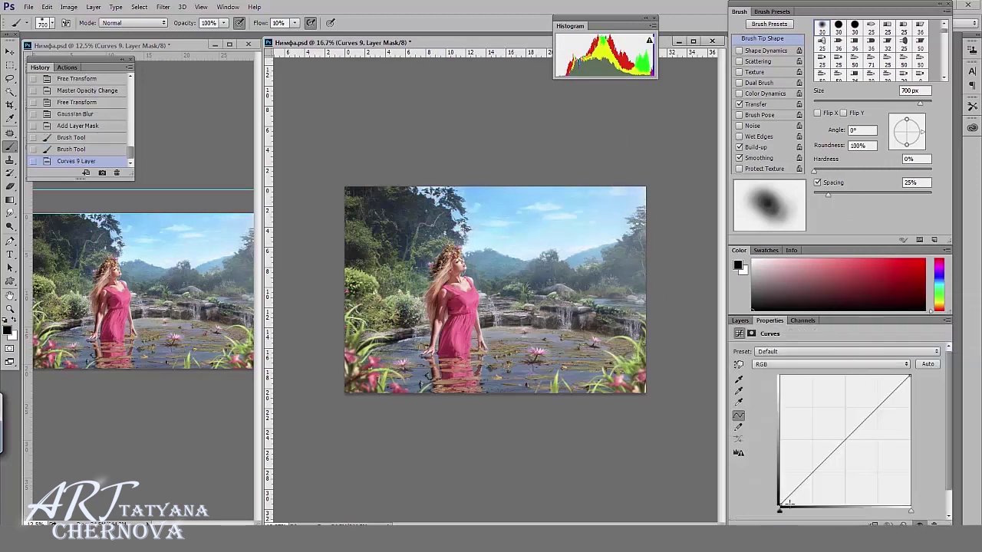
{"action": "left_click_drag", "start_coordinate": [825, 460], "coordinate": [825, 463]}
{"action": "left_click_drag", "start_coordinate": [910, 375], "coordinate": [911, 388]}
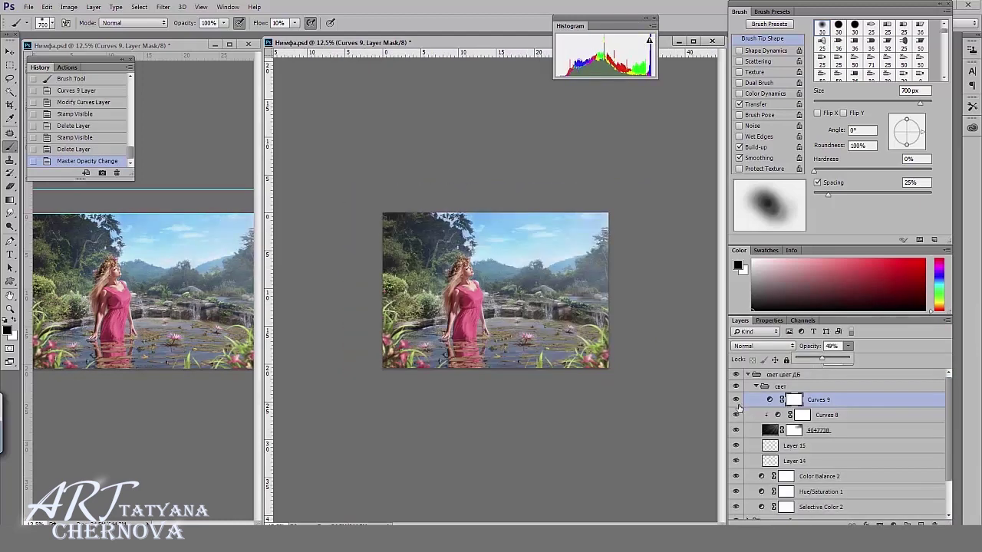
{"action": "left_click", "coordinate": [734, 393]}
Add Curves 10, invert its mask, and paint the effect in with white around the girl
{"action": "left_click", "coordinate": [893, 525]}
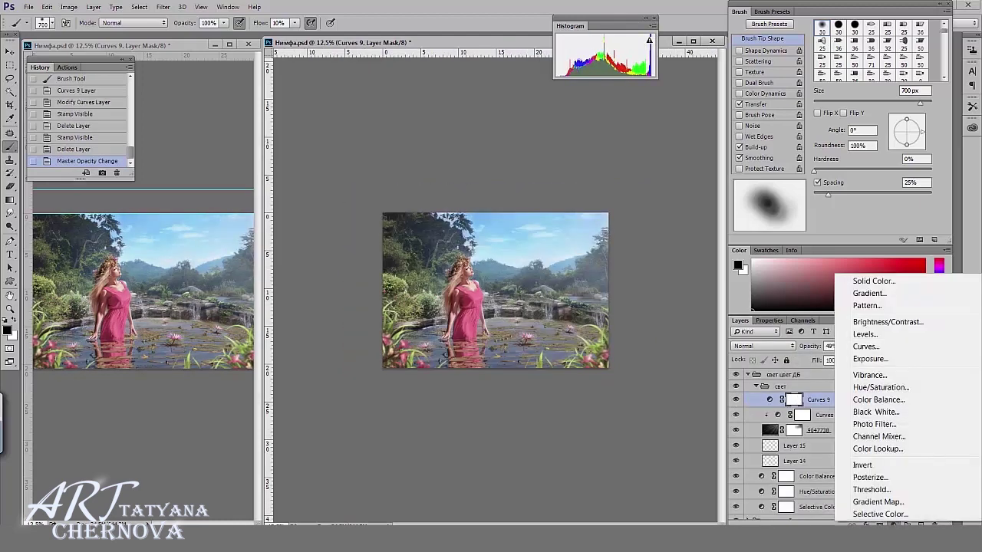
{"action": "left_click", "coordinate": [855, 345]}
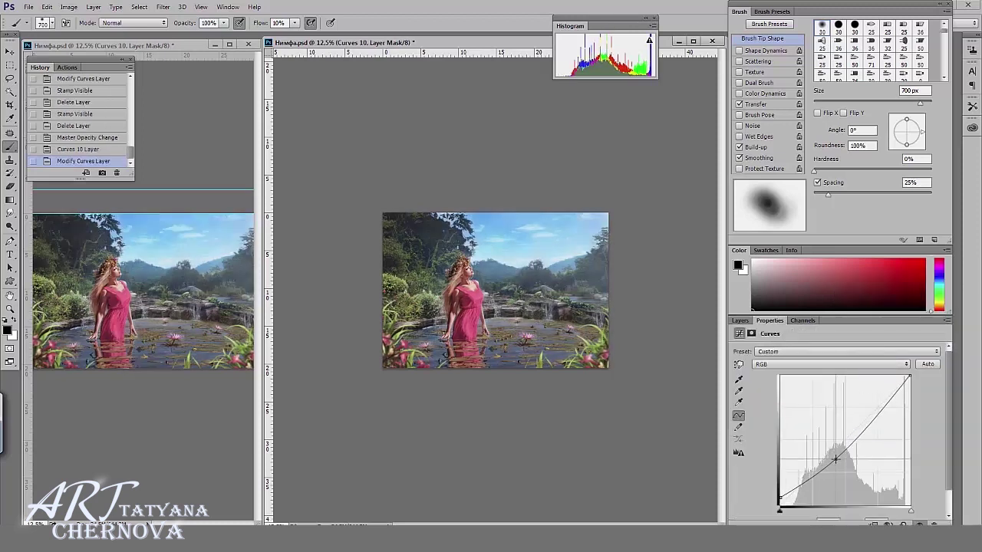
{"action": "left_click", "coordinate": [739, 321]}
{"action": "key", "text": "ctrl+i"}
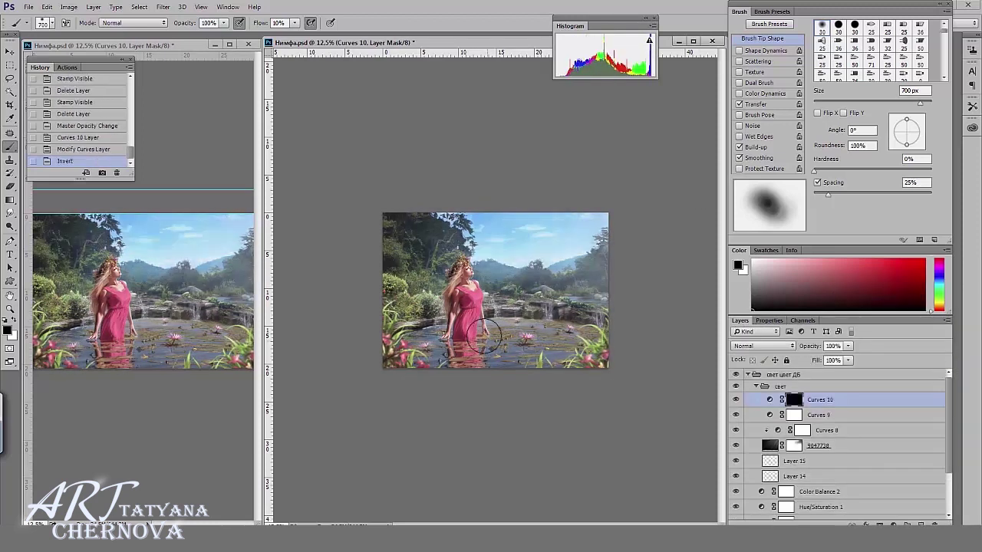
{"action": "key", "text": "bracketleft"}
{"action": "key", "text": "bracketleft"}
{"action": "key", "text": "bracketleft"}
{"action": "key", "text": "x"}
{"action": "left_click", "coordinate": [402, 341]}
{"action": "left_click", "coordinate": [406, 327]}
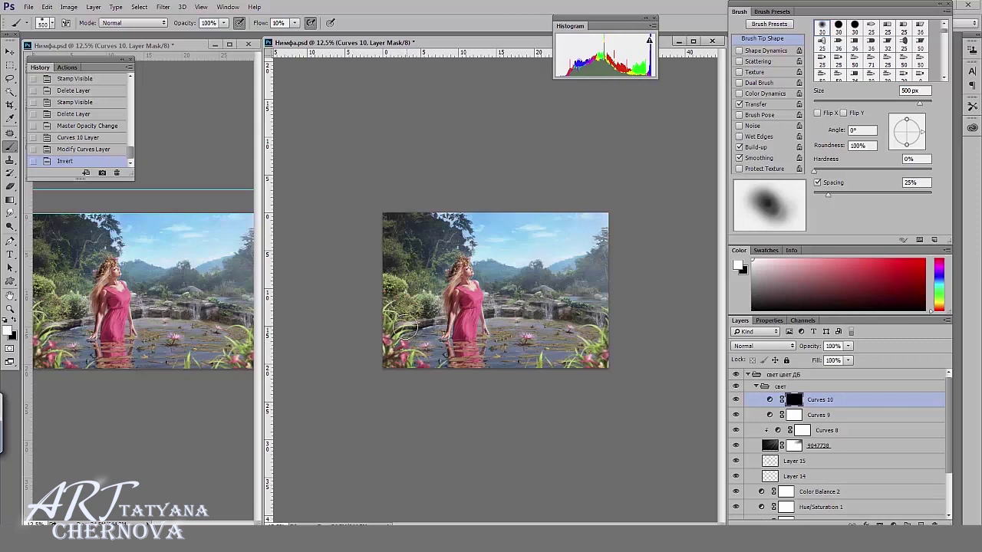
{"action": "left_click", "coordinate": [407, 345]}
Reveal the Curves 10 effect on the greenery left of the girl with a smaller brush
{"action": "key", "text": "ctrl+plus"}
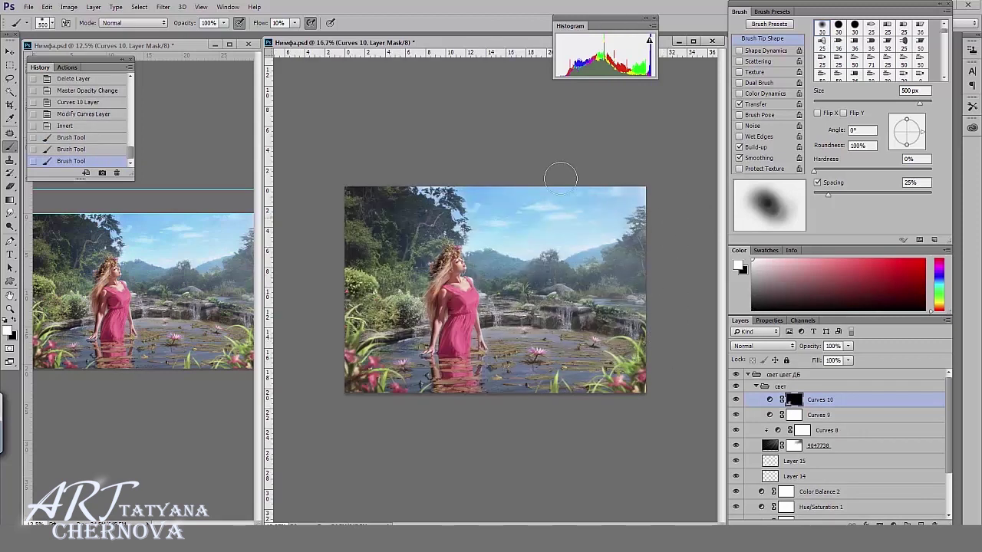
{"action": "left_click", "coordinate": [361, 257]}
{"action": "left_click", "coordinate": [396, 282]}
{"action": "left_click", "coordinate": [401, 306]}
{"action": "left_click", "coordinate": [406, 328]}
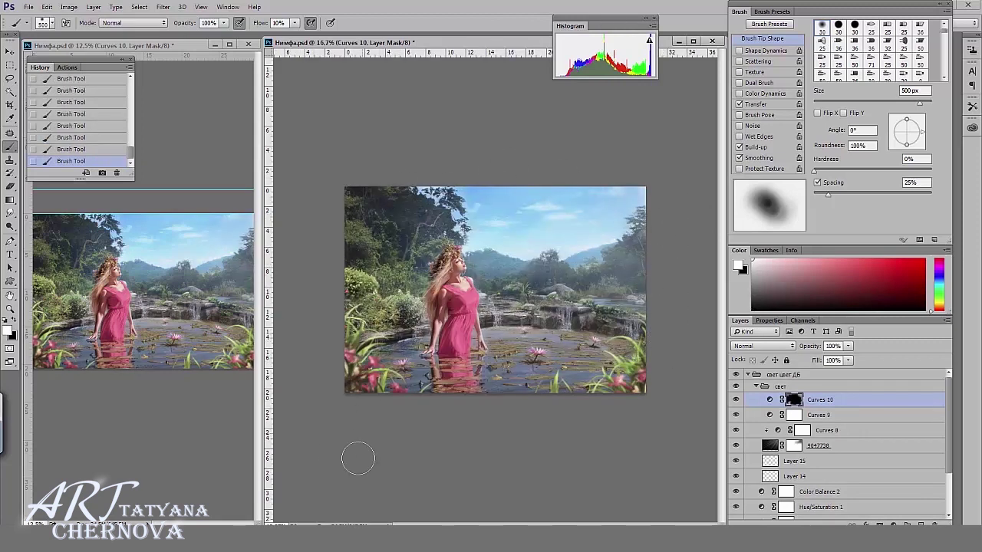
{"action": "key", "text": "bracketleft"}
{"action": "key", "text": "bracketleft"}
{"action": "left_click", "coordinate": [383, 372]}
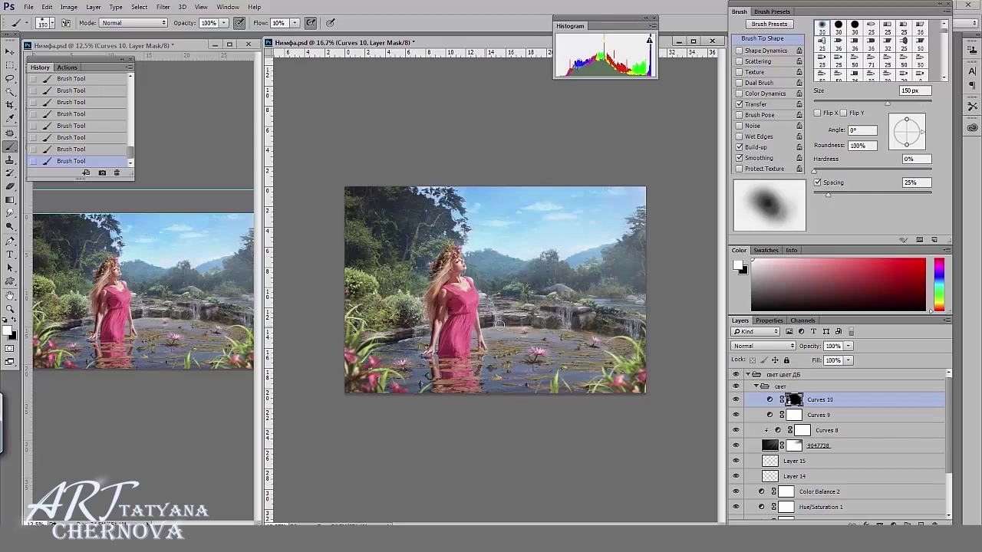
Set the brush to 20% flow and 250 px, then preview the Curves 10 mask alone
{"action": "key", "text": "ctrl+plus"}
{"action": "key", "text": "ctrl+plus"}
{"action": "key", "text": "bracketleft"}
{"action": "key", "text": "bracketleft"}
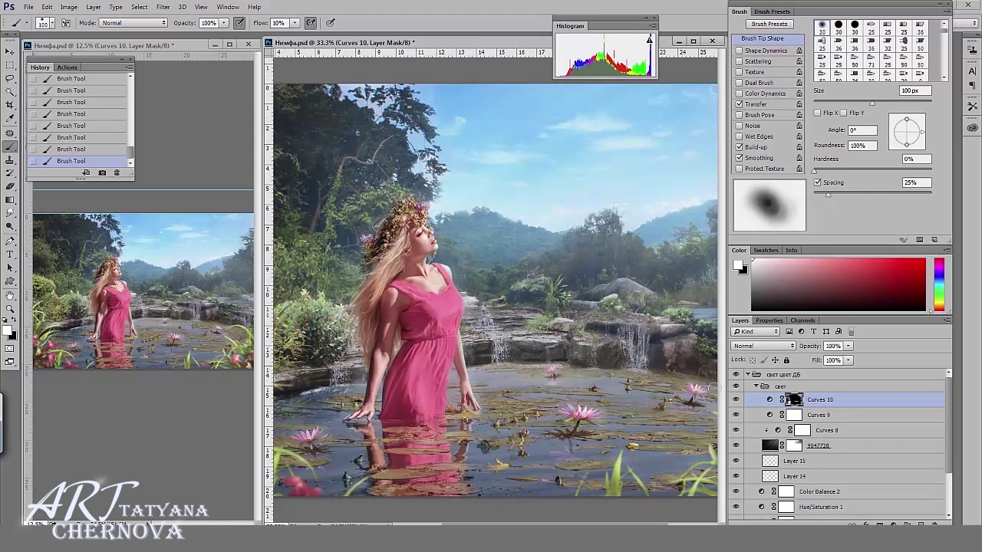
{"action": "key", "text": "2"}
{"action": "scroll", "coordinate": [711, 391], "scroll_direction": "right", "scroll_amount": 3}
{"action": "scroll", "coordinate": [409, 498], "scroll_direction": "left", "scroll_amount": 5}
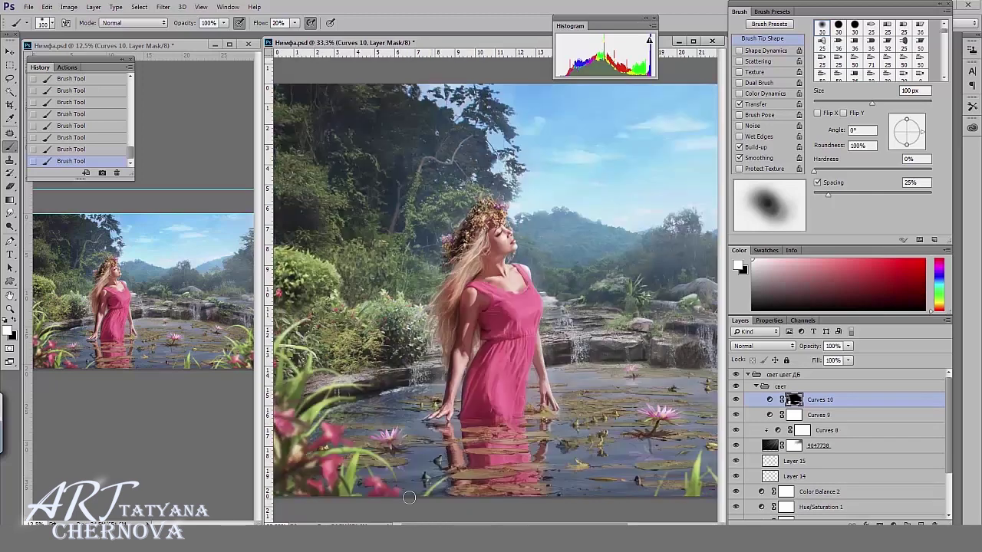
{"action": "key", "text": "ctrl+minus"}
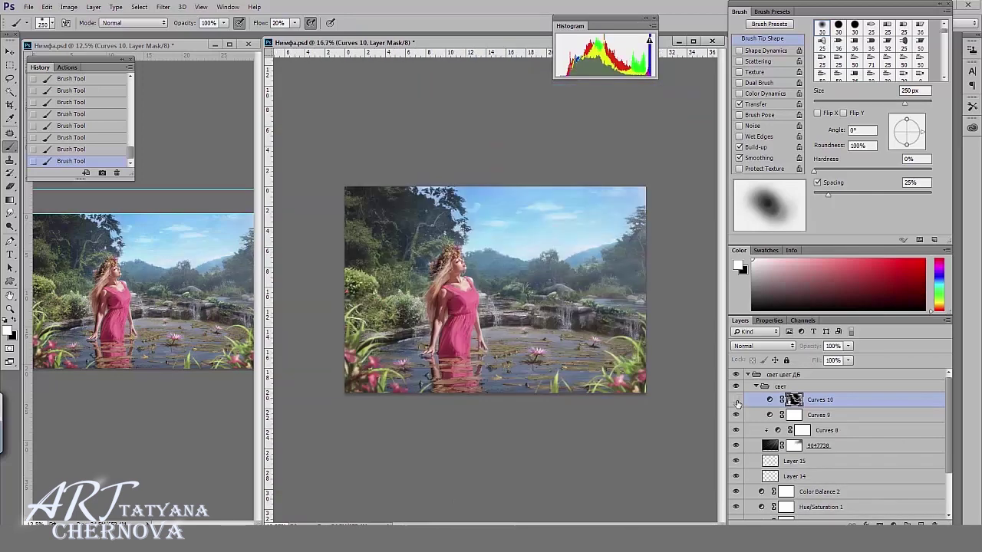
{"action": "key", "text": "bracketright"}
{"action": "key", "text": "bracketright"}
{"action": "key", "text": "bracketright"}
{"action": "left_click", "coordinate": [793, 400], "text": "alt"}
{"action": "left_click", "coordinate": [792, 401], "text": "alt"}
{"action": "key", "text": "ctrl+m"}
Raise Curves 11 to brighten, invert its mask, and paint brightening over the scene, mountains and right-hand sky
{"action": "left_click_drag", "start_coordinate": [848, 436], "coordinate": [845, 426]}
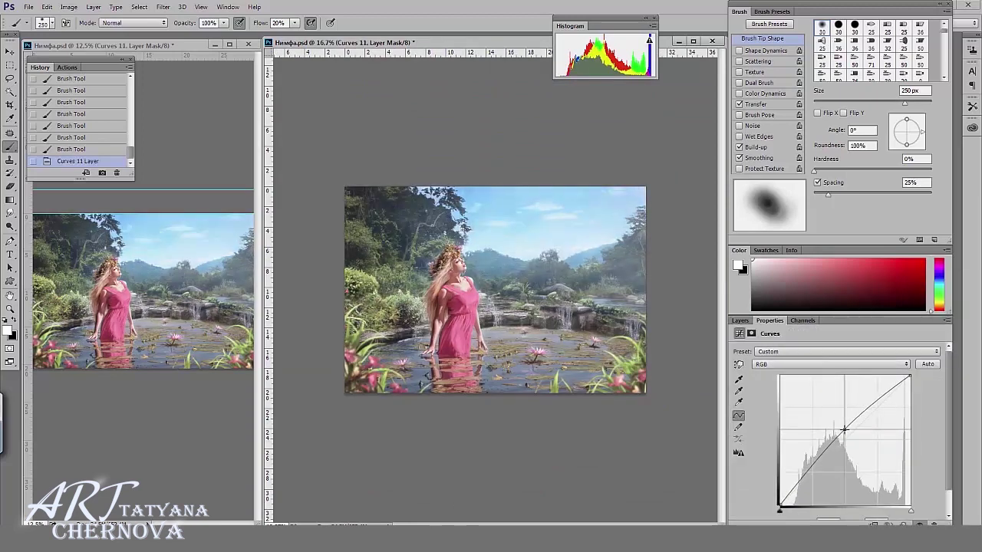
{"action": "left_click", "coordinate": [739, 321]}
{"action": "key", "text": "ctrl+i"}
{"action": "key", "text": "bracketright"}
{"action": "key", "text": "bracketright"}
{"action": "key", "text": "bracketright"}
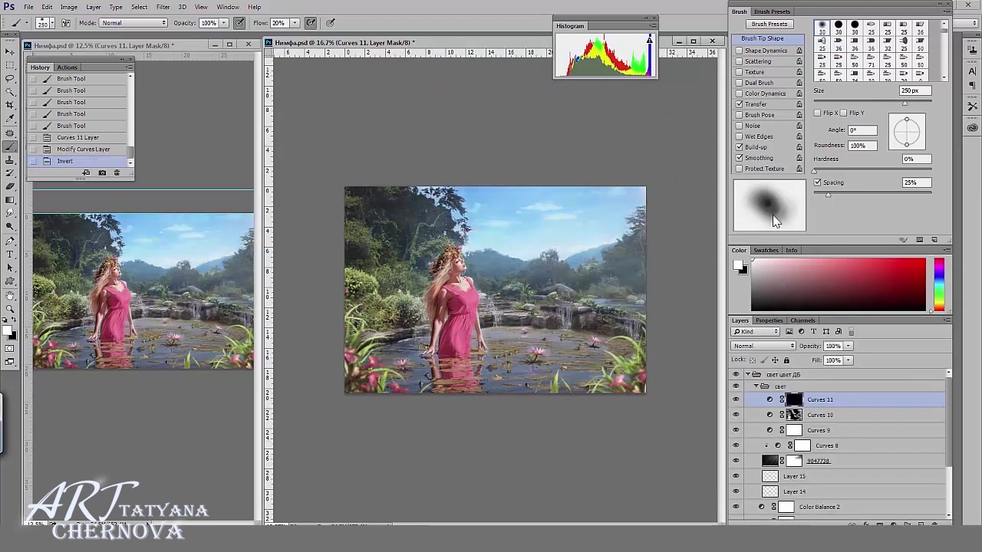
{"action": "mouse_move", "coordinate": [537, 253]}
{"action": "left_mouse_down"}
{"action": "mouse_move", "coordinate": [621, 314]}
{"action": "mouse_move", "coordinate": [582, 284]}
{"action": "left_mouse_up"}
{"action": "mouse_move", "coordinate": [529, 323]}
{"action": "left_mouse_down"}
{"action": "mouse_move", "coordinate": [567, 361]}
{"action": "mouse_move", "coordinate": [636, 376]}
{"action": "left_mouse_up"}
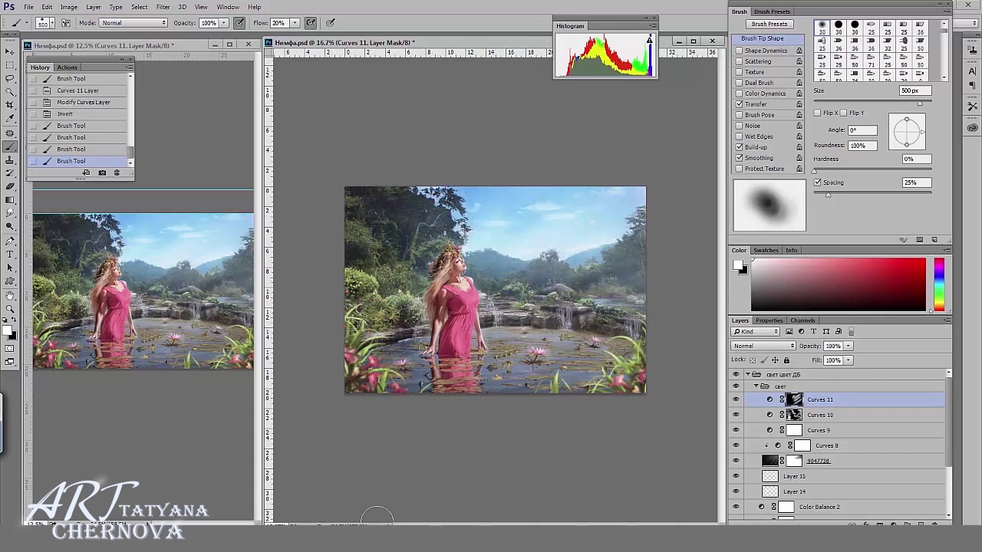
{"action": "key", "text": "bracketleft"}
{"action": "left_click_drag", "start_coordinate": [537, 199], "coordinate": [615, 244]}
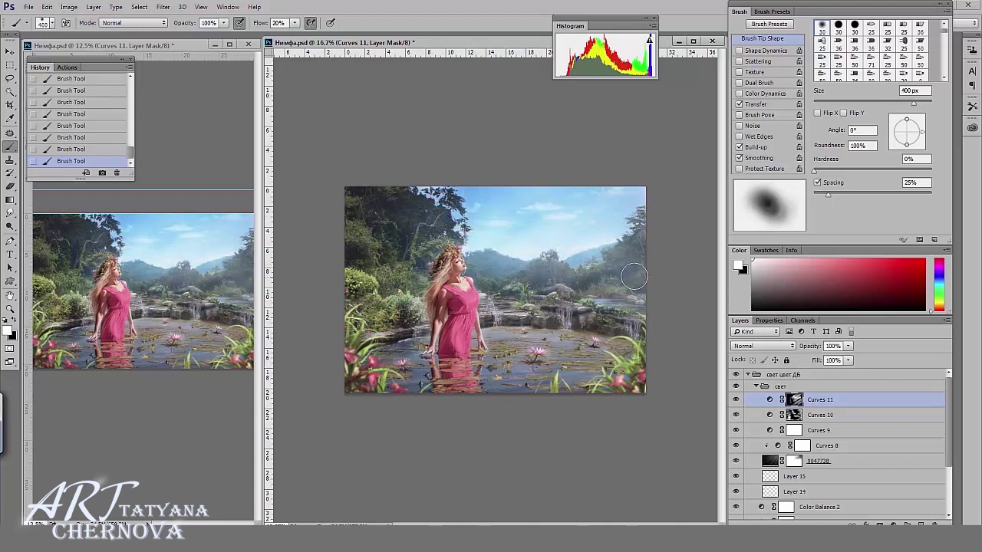
{"action": "key", "text": "bracketleft"}
{"action": "key", "text": "bracketleft"}
{"action": "key", "text": "bracketleft"}
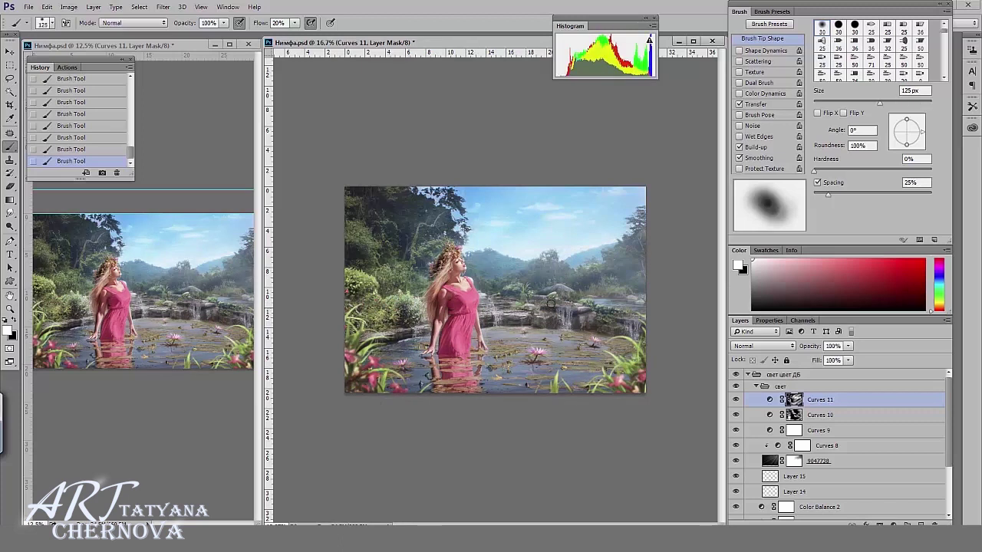
Add Exposure 1 with gamma 1.23, invert its mask, and brush it in over the distant hills
{"action": "left_click", "coordinate": [893, 525]}
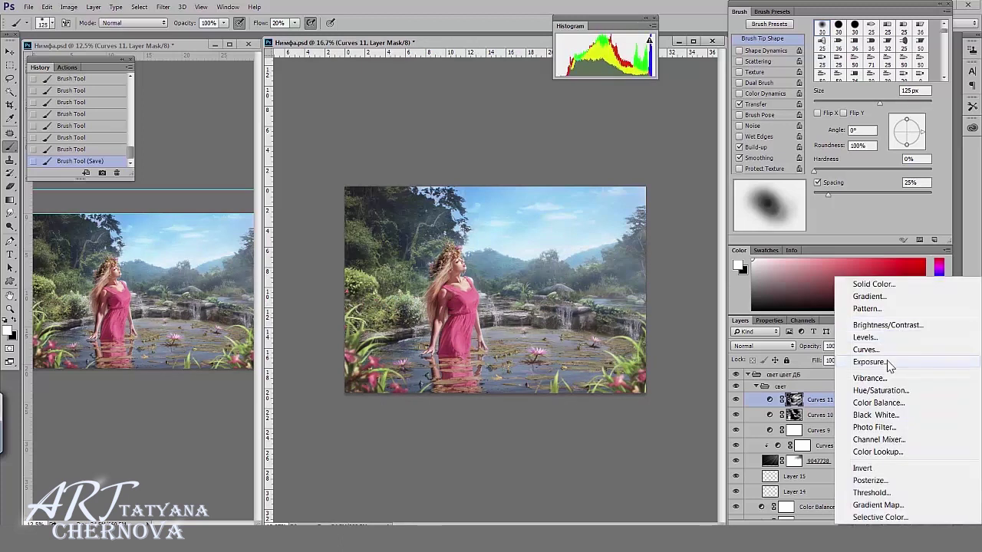
{"action": "left_click", "coordinate": [873, 375]}
{"action": "left_click", "coordinate": [823, 422]}
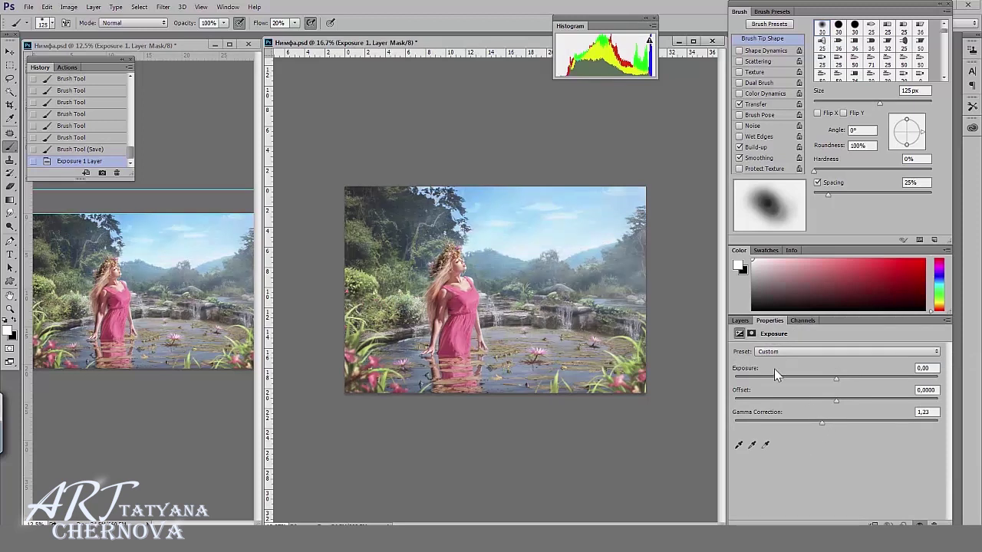
{"action": "left_click", "coordinate": [739, 321]}
{"action": "key", "text": "ctrl+i"}
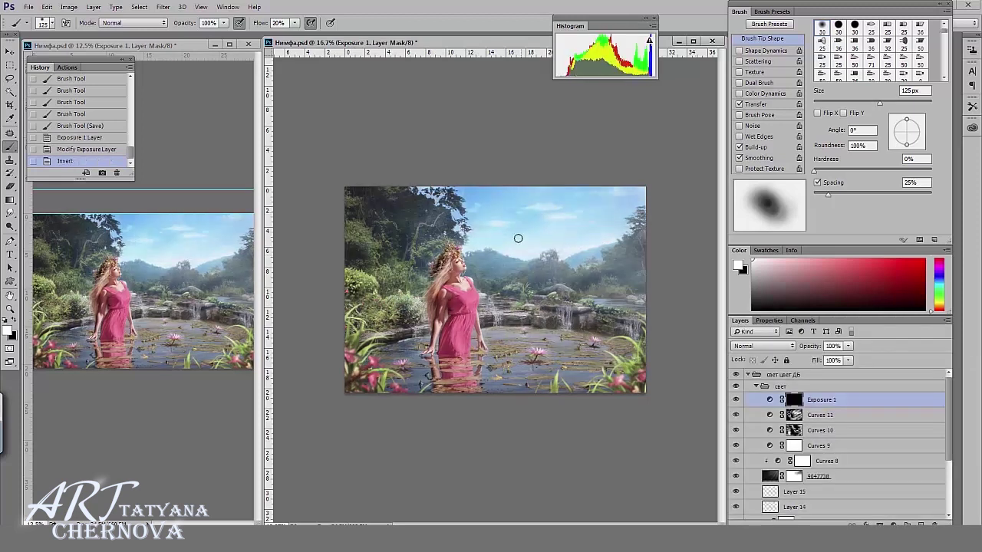
{"action": "key", "text": "bracketright"}
{"action": "key", "text": "bracketright"}
{"action": "mouse_move", "coordinate": [568, 259]}
{"action": "left_mouse_down"}
{"action": "mouse_move", "coordinate": [603, 246]}
{"action": "mouse_move", "coordinate": [606, 260]}
{"action": "mouse_move", "coordinate": [608, 243]}
{"action": "left_mouse_up"}
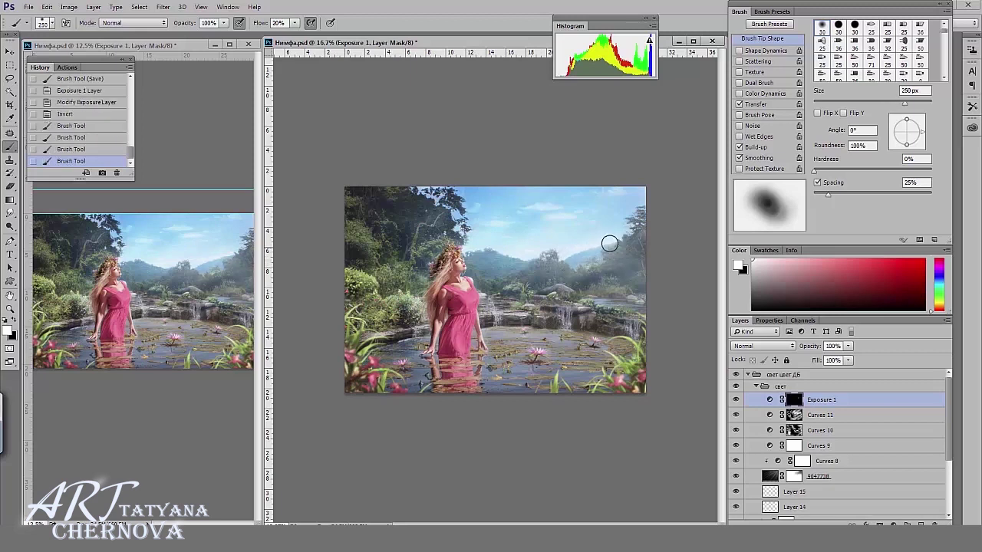
{"action": "left_click_drag", "start_coordinate": [524, 253], "coordinate": [491, 262]}
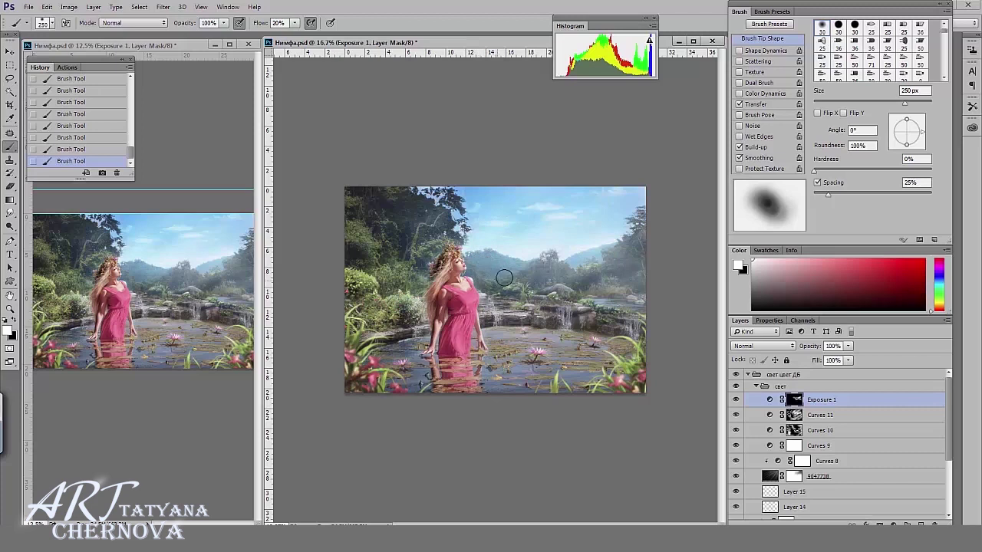
Create Layer 16 in Screen mode and paint light grey-blue haze over the hills
{"action": "key", "text": "ctrl+shift+alt+n"}
{"action": "left_click", "coordinate": [763, 346]}
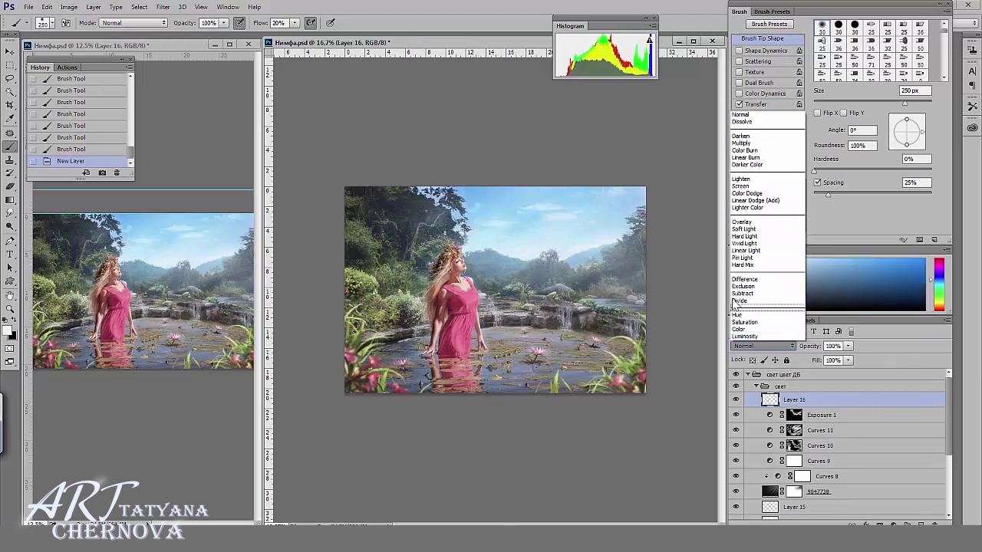
{"action": "left_click", "coordinate": [756, 186]}
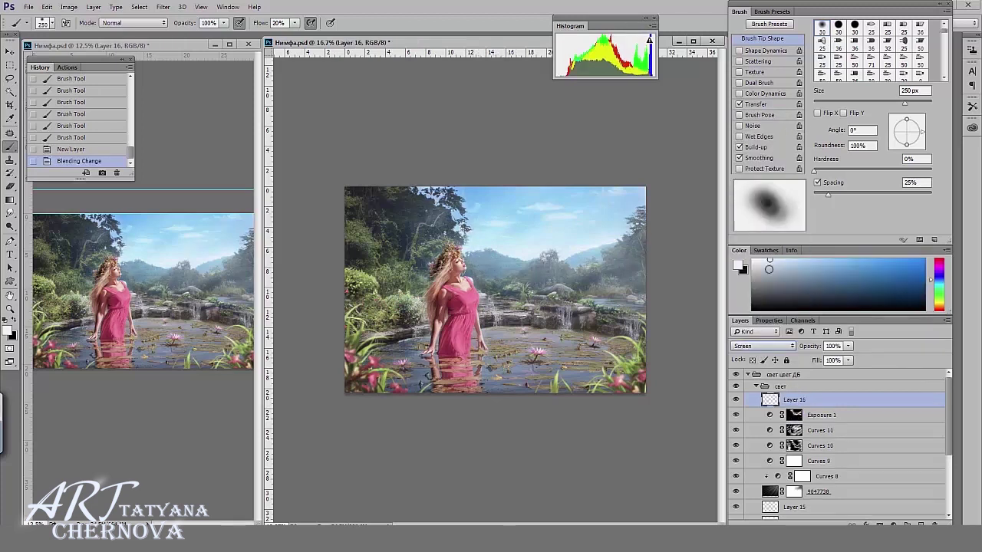
{"action": "left_click", "coordinate": [799, 273]}
{"action": "left_click_drag", "start_coordinate": [588, 259], "coordinate": [614, 257]}
Extend the haze over the sky and upper-left trees with a 900 px brush, then switch to a 400 px eraser
{"action": "key", "text": "bracketright"}
{"action": "key", "text": "bracketright"}
{"action": "key", "text": "bracketright"}
{"action": "left_click_drag", "start_coordinate": [498, 246], "coordinate": [482, 191]}
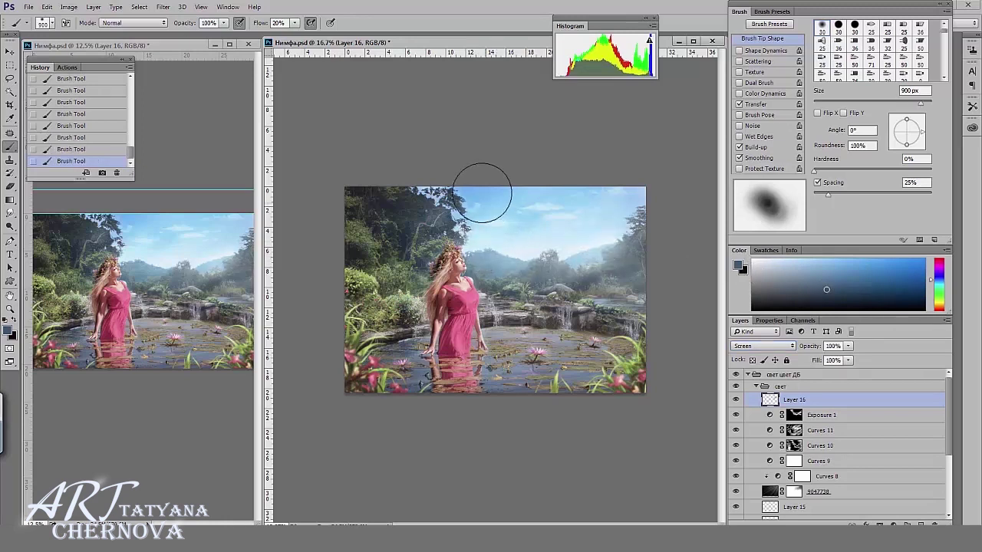
{"action": "left_click_drag", "start_coordinate": [445, 219], "coordinate": [421, 227]}
{"action": "key", "text": "bracketleft"}
{"action": "key", "text": "bracketleft"}
{"action": "key", "text": "bracketleft"}
{"action": "key", "text": "e"}
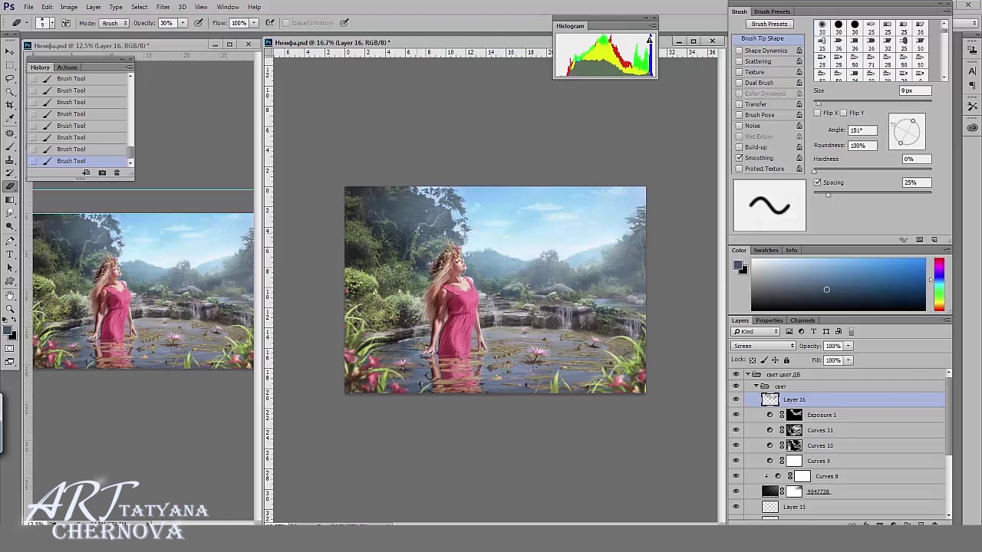
{"action": "key", "text": "bracketright"}
{"action": "key", "text": "bracketright"}
{"action": "key", "text": "bracketright"}
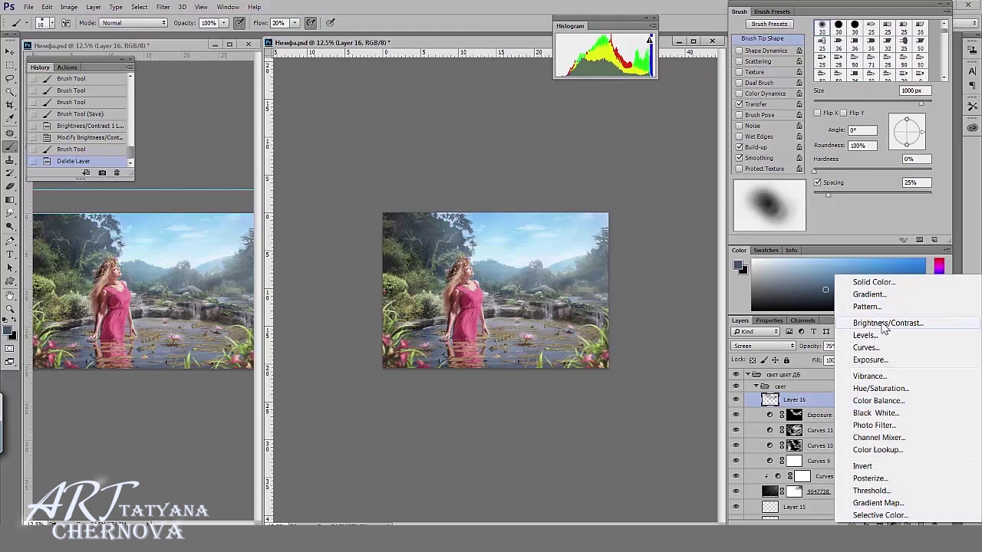
Add a Brightness/Contrast layer at -14 brightness and paint its mask where darkening applies
{"action": "left_click", "coordinate": [836, 320]}
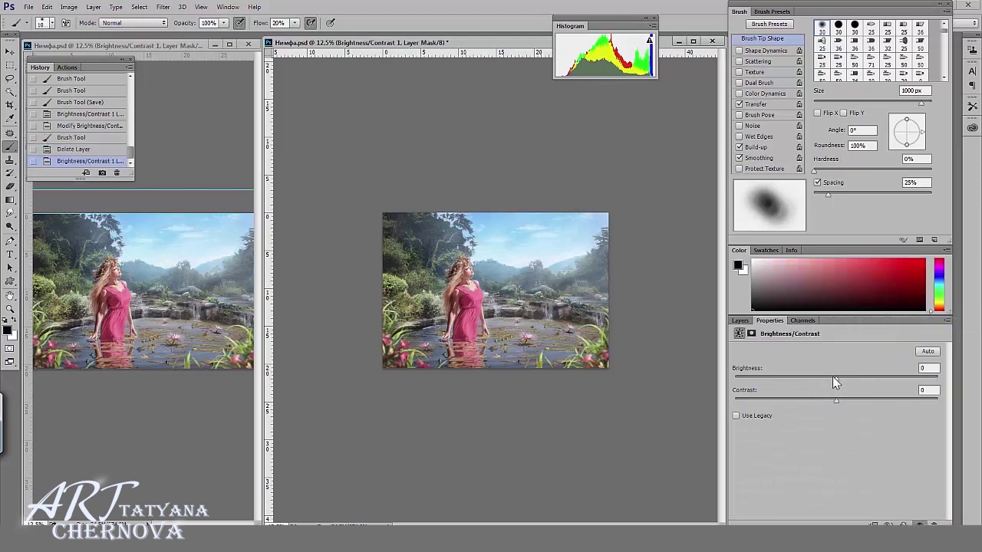
{"action": "left_click_drag", "start_coordinate": [833, 377], "coordinate": [827, 378]}
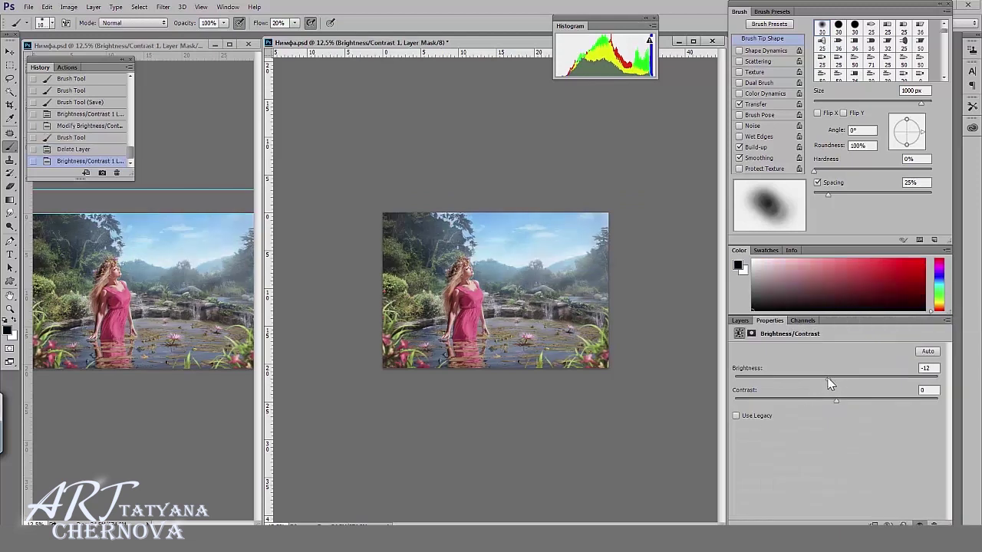
{"action": "left_click", "coordinate": [739, 320]}
{"action": "left_click", "coordinate": [433, 303]}
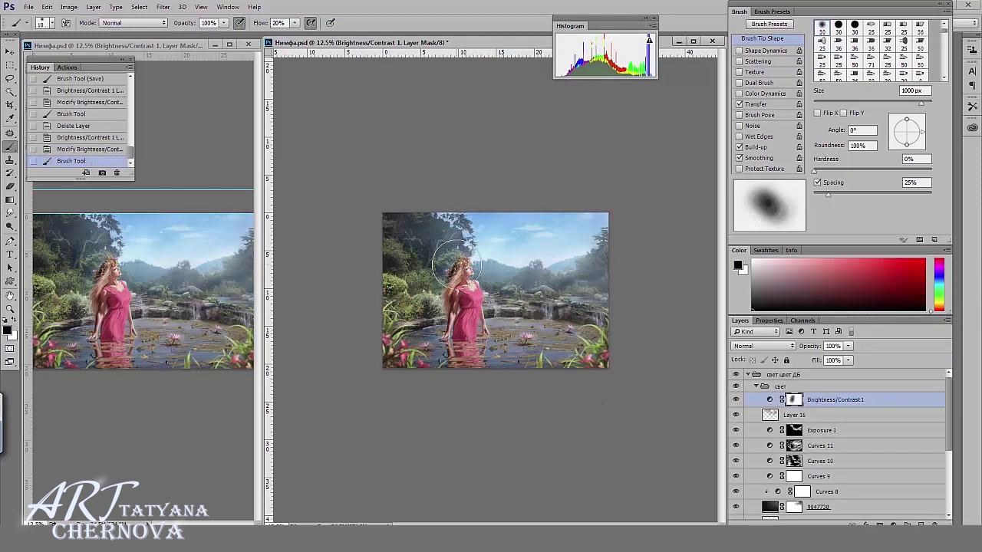
{"action": "left_click", "coordinate": [499, 353]}
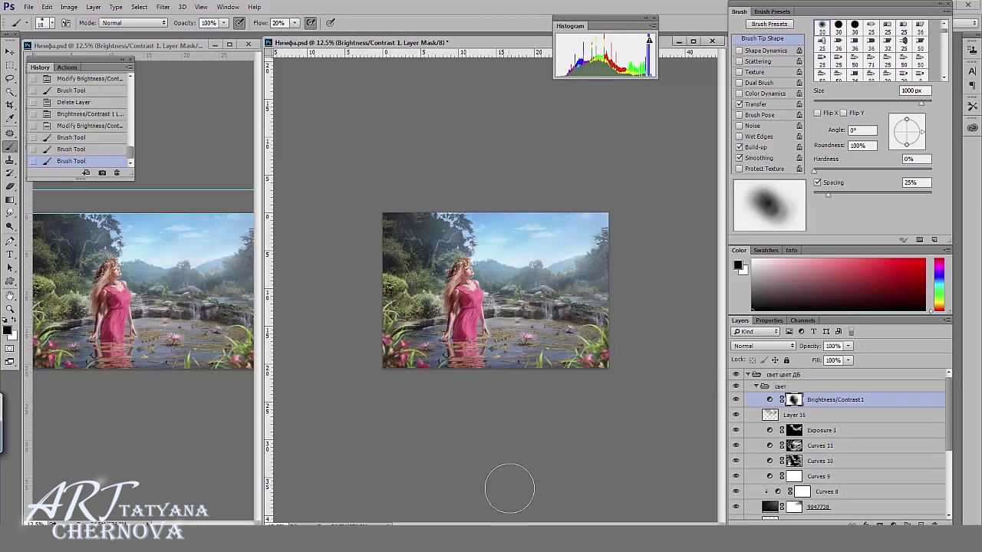
{"action": "left_click", "coordinate": [559, 321]}
{"action": "left_click", "coordinate": [520, 352]}
Toggle the свет group off and on for a before/after comparison, with brush set to 700 px
{"action": "left_click", "coordinate": [556, 300]}
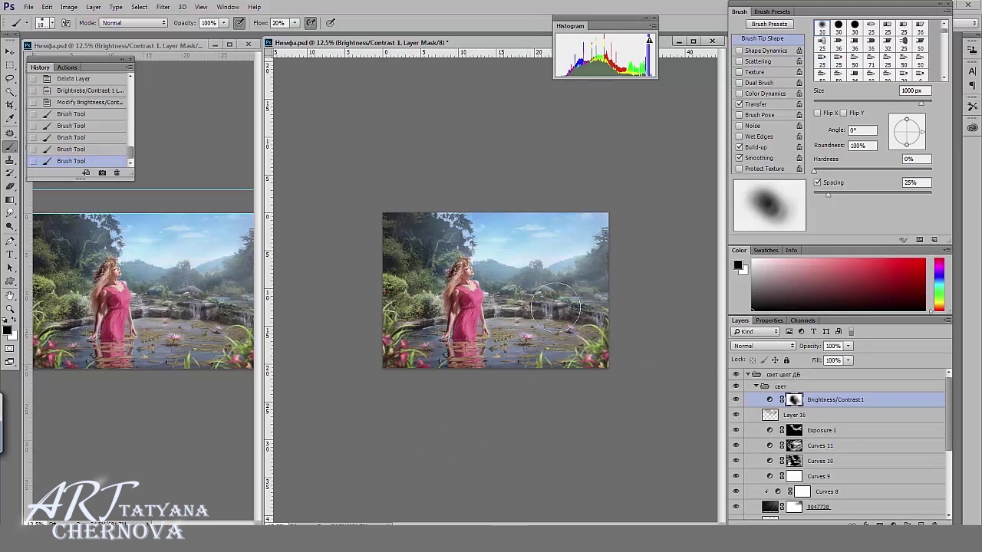
{"action": "left_click", "coordinate": [510, 305]}
{"action": "key", "text": "bracketleft"}
{"action": "key", "text": "bracketleft"}
{"action": "key", "text": "bracketleft"}
{"action": "left_click", "coordinate": [736, 386]}
{"action": "left_click", "coordinate": [737, 387]}
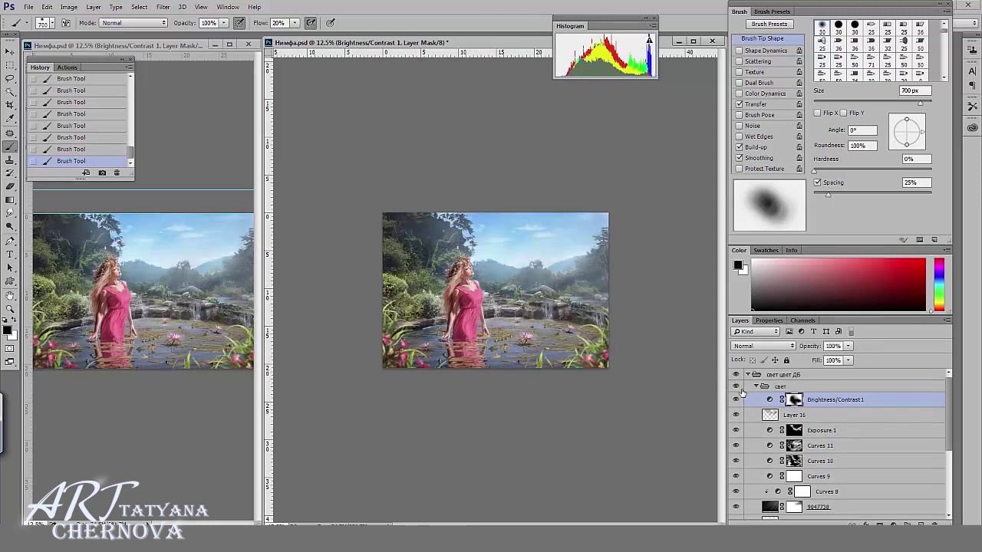
{"action": "left_click", "coordinate": [879, 525]}
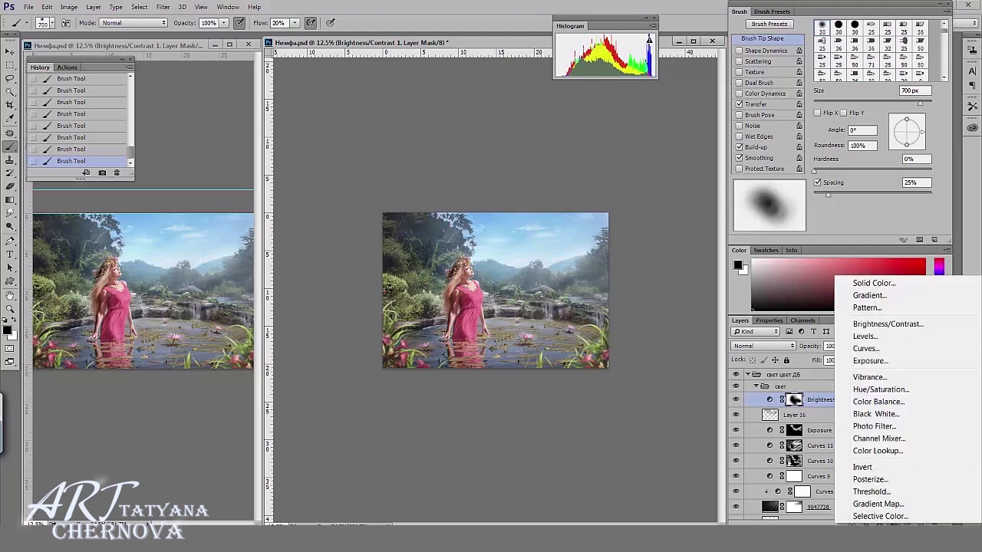
Add Curves 12 pulled down, invert its mask, and zoom to the left bank with a 40 px brush
{"action": "left_click", "coordinate": [881, 348]}
{"action": "left_click_drag", "start_coordinate": [840, 462], "coordinate": [842, 472]}
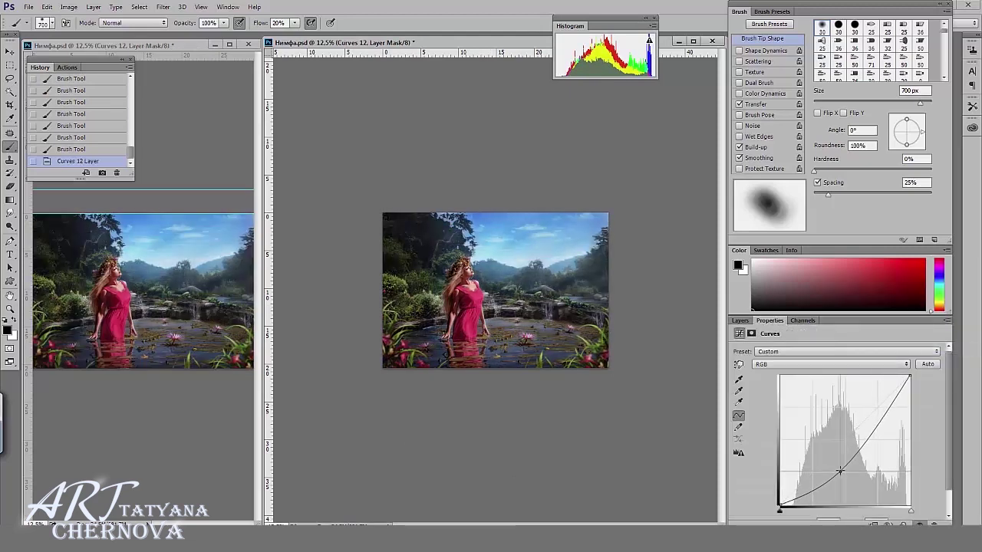
{"action": "key", "text": "ctrl+i"}
{"action": "key", "text": "ctrl+equal"}
{"action": "key", "text": "ctrl+equal"}
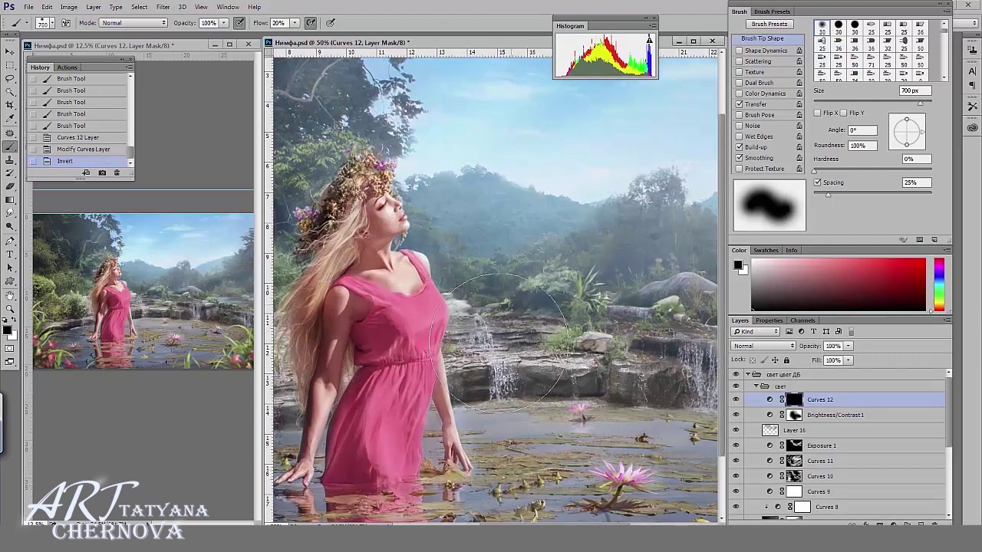
{"action": "left_click_drag", "start_coordinate": [322, 491], "coordinate": [489, 446]}
{"action": "key", "text": "bracketleft"}
{"action": "key", "text": "bracketleft"}
{"action": "key", "text": "bracketleft"}
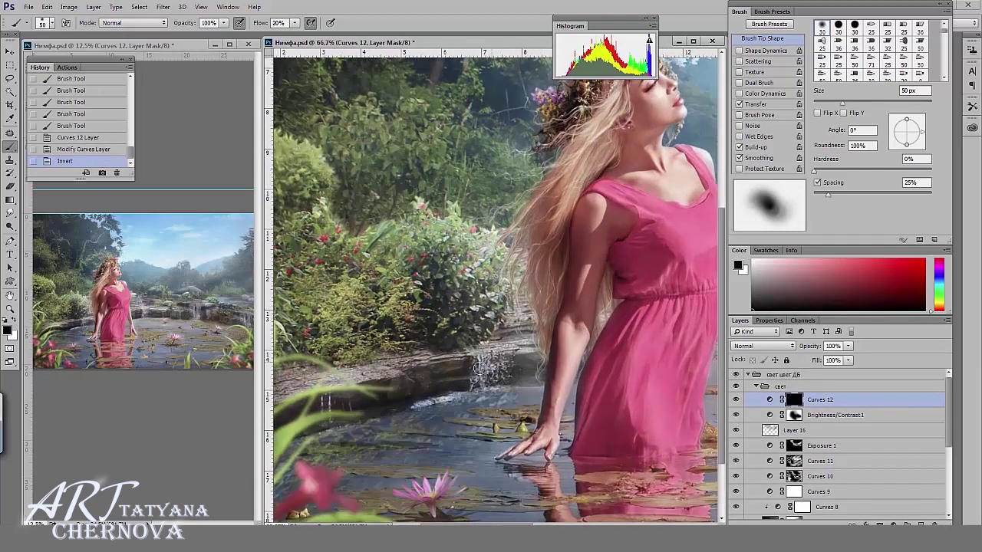
{"action": "key", "text": "ctrl+equal"}
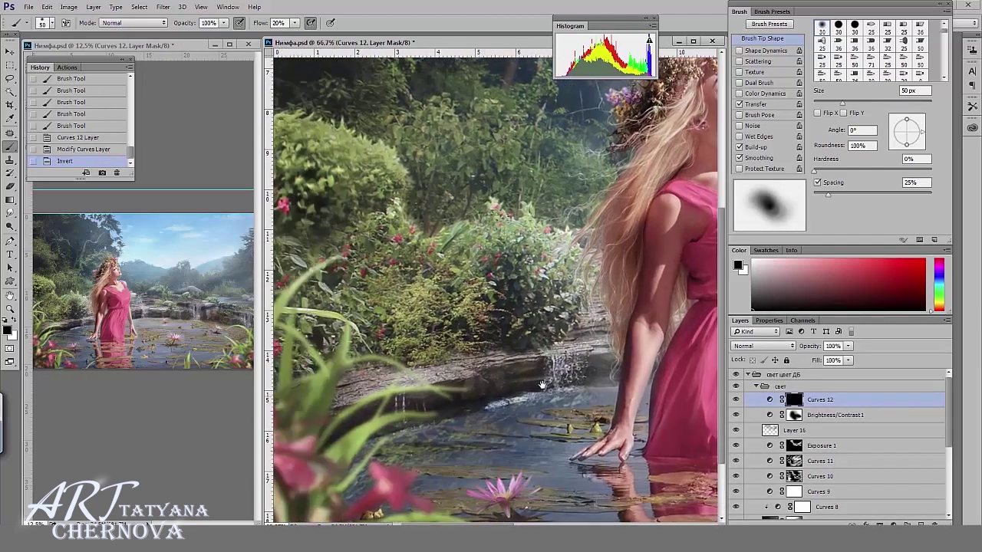
{"action": "key", "text": "bracketleft"}
Paint white on the Curves 12 mask over the waterfall, rock ledge and left-bank bushes
{"action": "mouse_move", "coordinate": [406, 353]}
{"action": "left_mouse_down"}
{"action": "mouse_move", "coordinate": [433, 326]}
{"action": "mouse_move", "coordinate": [414, 322]}
{"action": "mouse_move", "coordinate": [418, 356]}
{"action": "left_mouse_up"}
{"action": "key", "text": "x"}
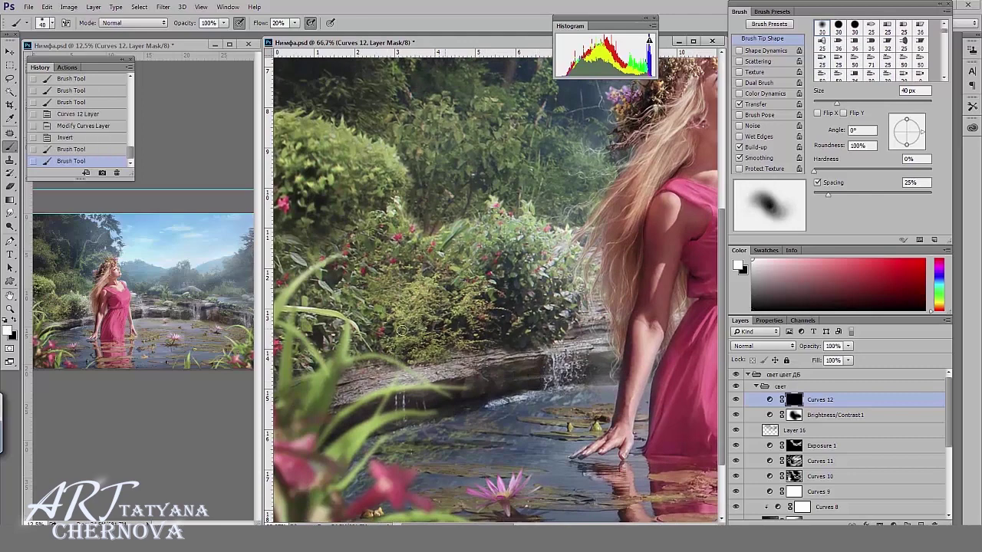
{"action": "mouse_move", "coordinate": [399, 322]}
{"action": "left_mouse_down"}
{"action": "mouse_move", "coordinate": [469, 325]}
{"action": "mouse_move", "coordinate": [543, 354]}
{"action": "mouse_move", "coordinate": [520, 395]}
{"action": "left_mouse_up"}
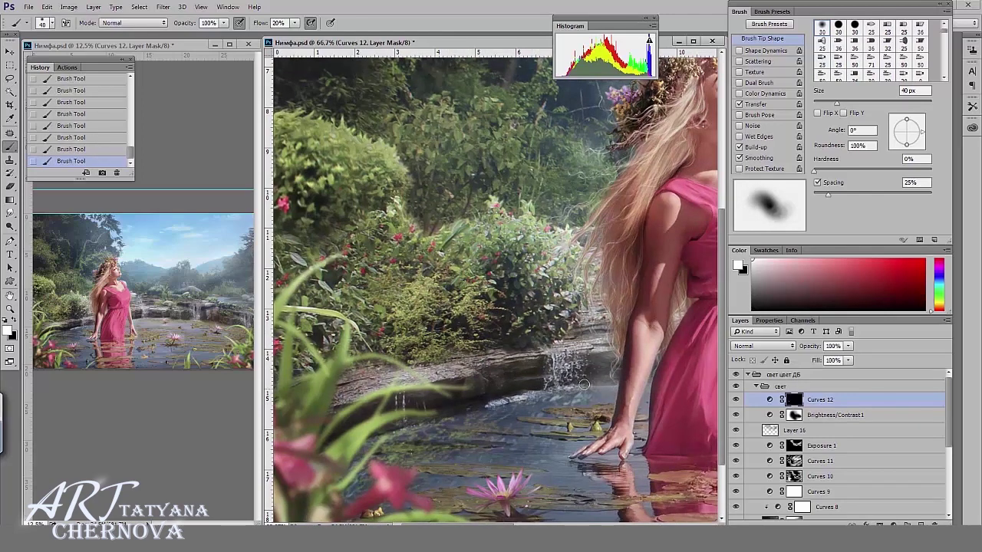
{"action": "mouse_move", "coordinate": [584, 383]}
{"action": "left_mouse_down"}
{"action": "mouse_move", "coordinate": [564, 339]}
{"action": "mouse_move", "coordinate": [614, 337]}
{"action": "left_mouse_up"}
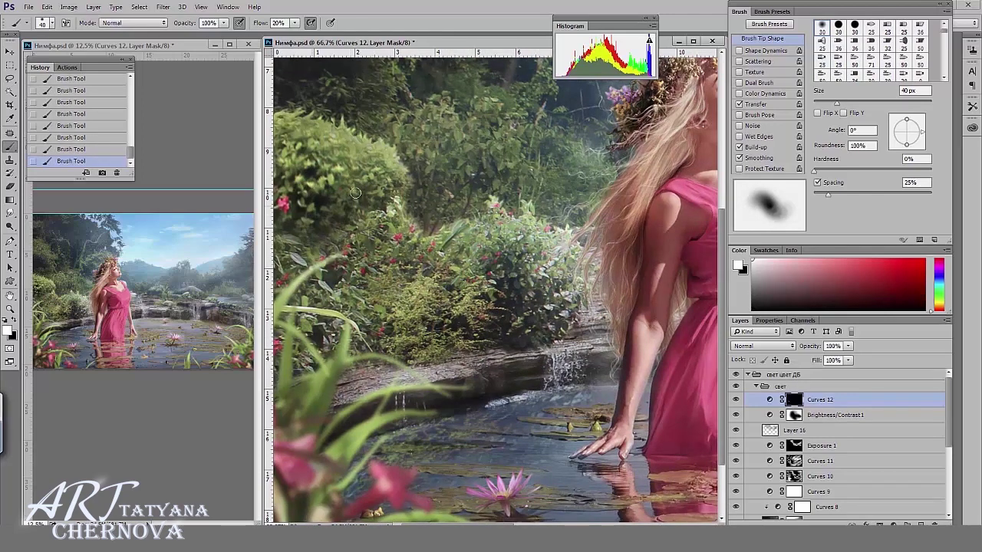
{"action": "left_click_drag", "start_coordinate": [355, 192], "coordinate": [300, 134]}
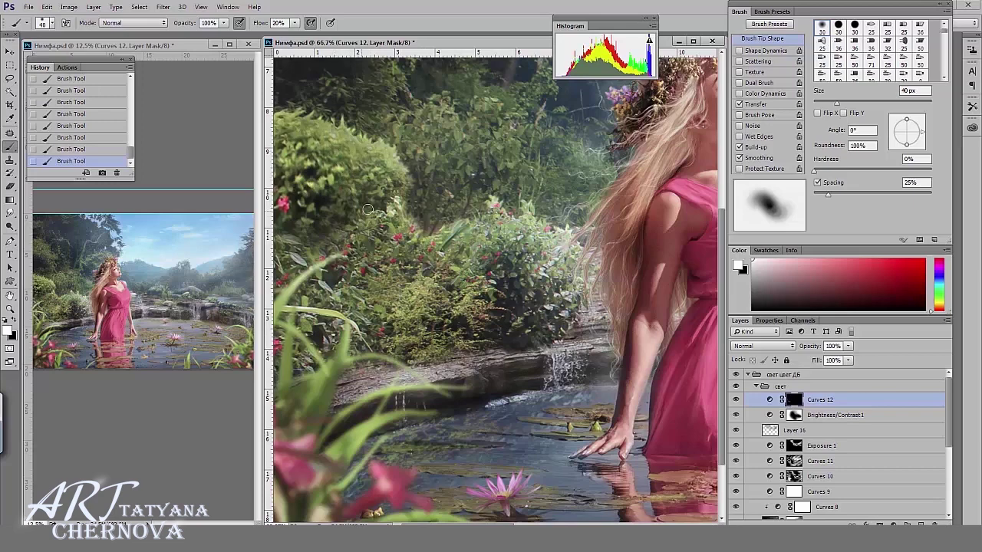
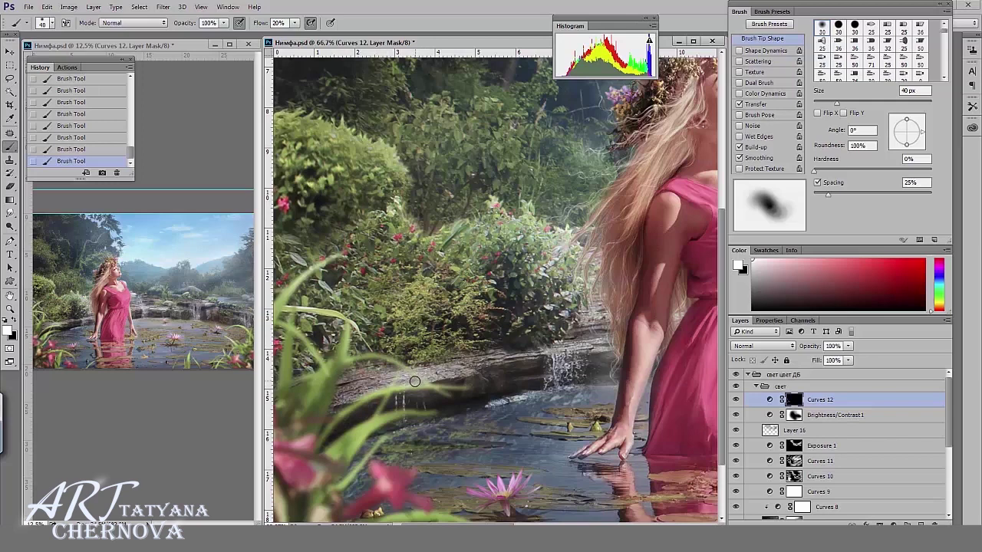
Fit the image in view, save the file, and check the Curves 12 mask
{"action": "key", "text": "bracketright"}
{"action": "key", "text": "ctrl+0"}
{"action": "key", "text": "ctrl+s"}
{"action": "left_click", "coordinate": [794, 400], "text": "alt"}
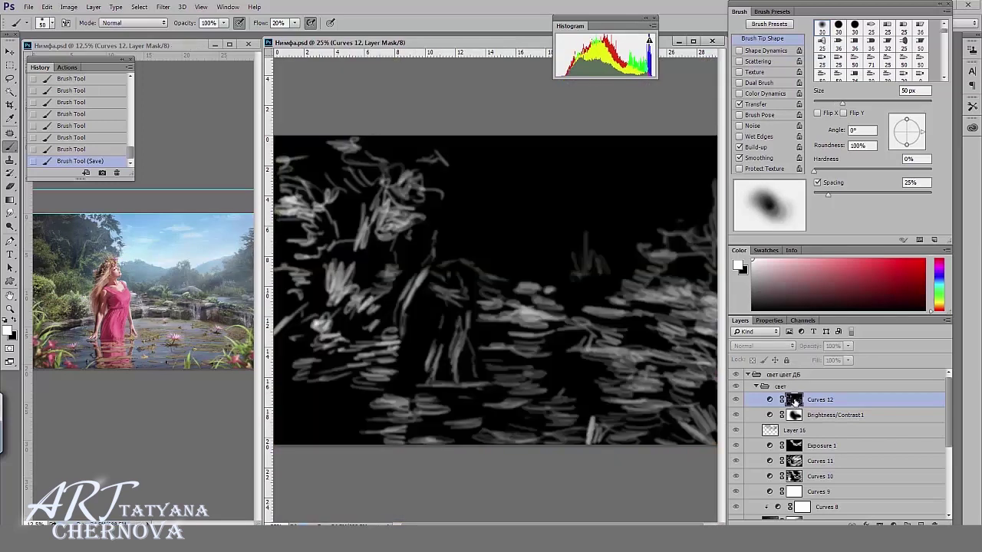
{"action": "left_click", "coordinate": [794, 400], "text": "alt"}
Add a brightening Curves layer with a raised curve and an inverted, hidden mask
{"action": "left_click", "coordinate": [893, 524]}
{"action": "left_click", "coordinate": [865, 346]}
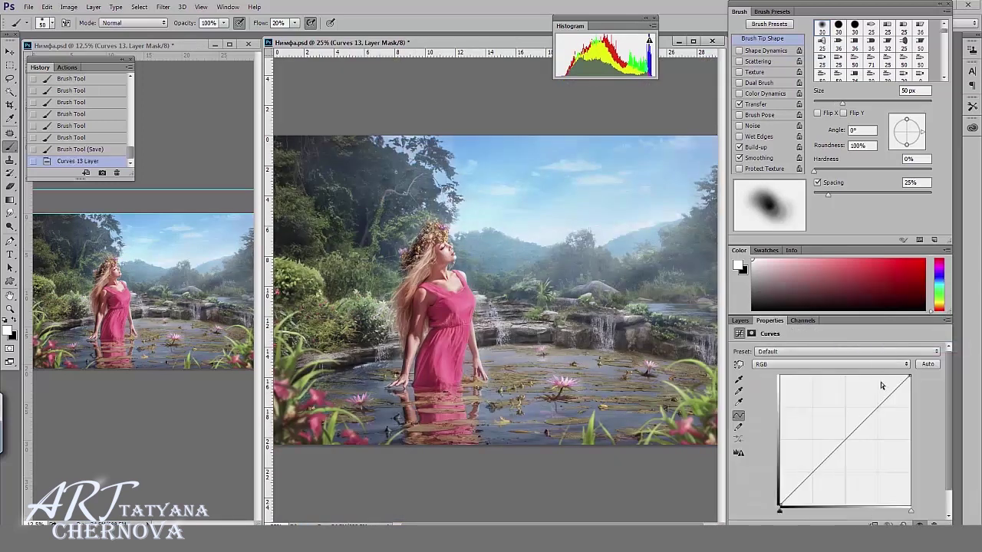
{"action": "left_click_drag", "start_coordinate": [908, 376], "coordinate": [891, 376]}
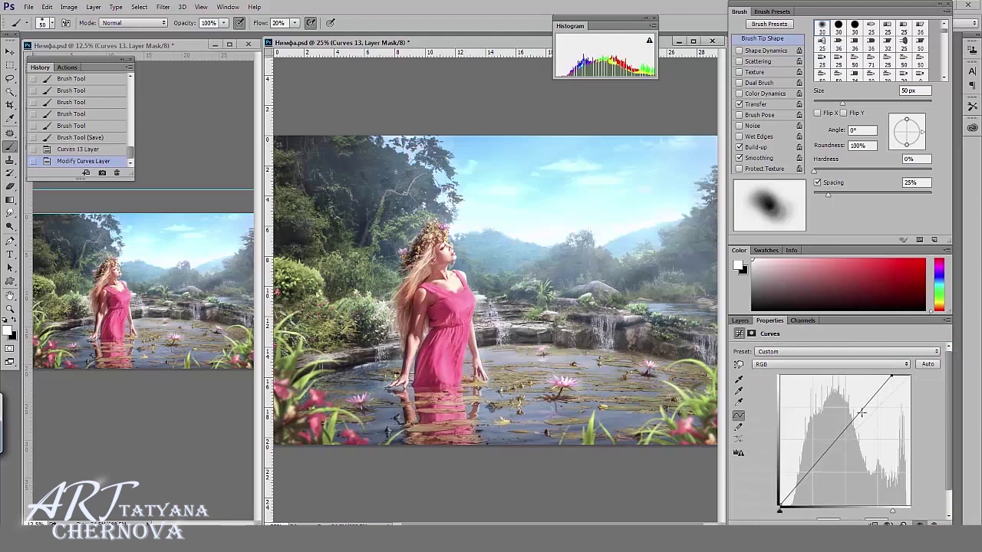
{"action": "left_click_drag", "start_coordinate": [861, 413], "coordinate": [857, 411]}
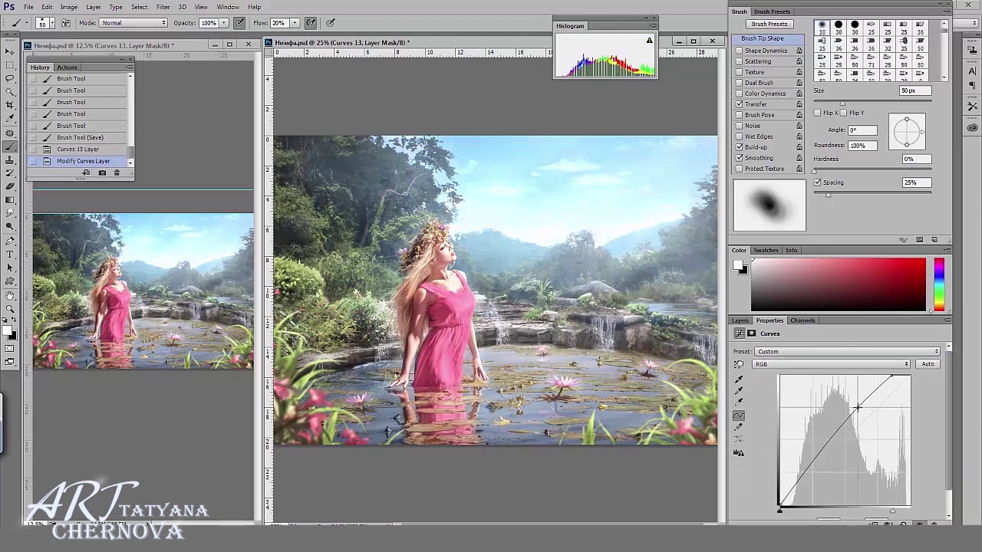
{"action": "left_click", "coordinate": [739, 320]}
{"action": "key", "text": "ctrl+i"}
Paint the brightening onto the water near her hand and compare with the lighting group hidden
{"action": "scroll", "coordinate": [449, 402], "scroll_direction": "up", "scroll_amount": 3}
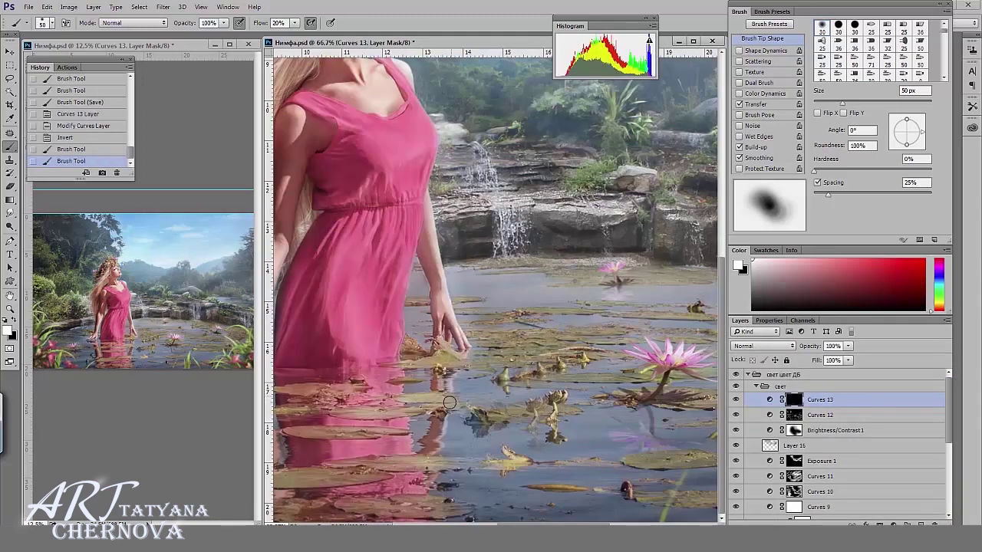
{"action": "left_click_drag", "start_coordinate": [563, 404], "coordinate": [561, 431]}
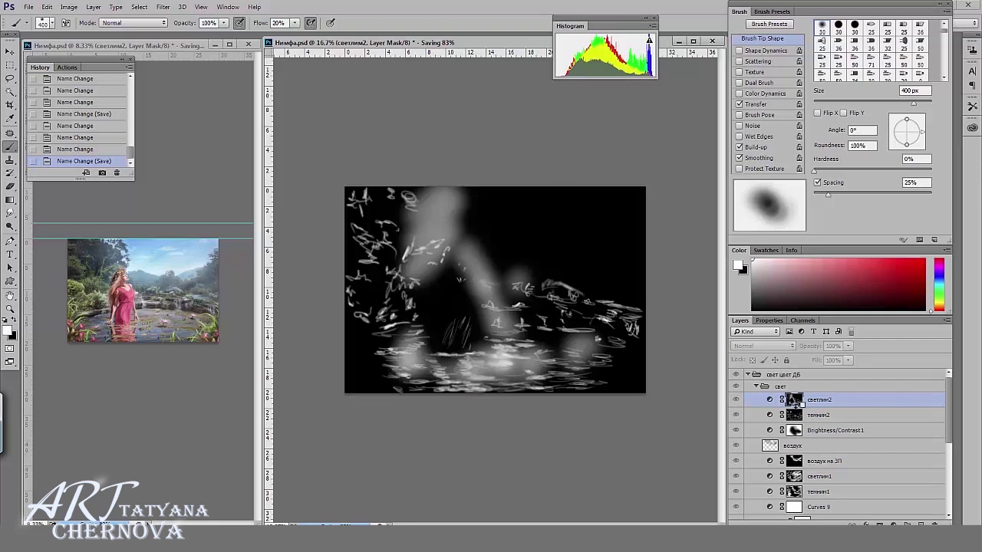
{"action": "left_click", "coordinate": [794, 400], "text": "alt"}
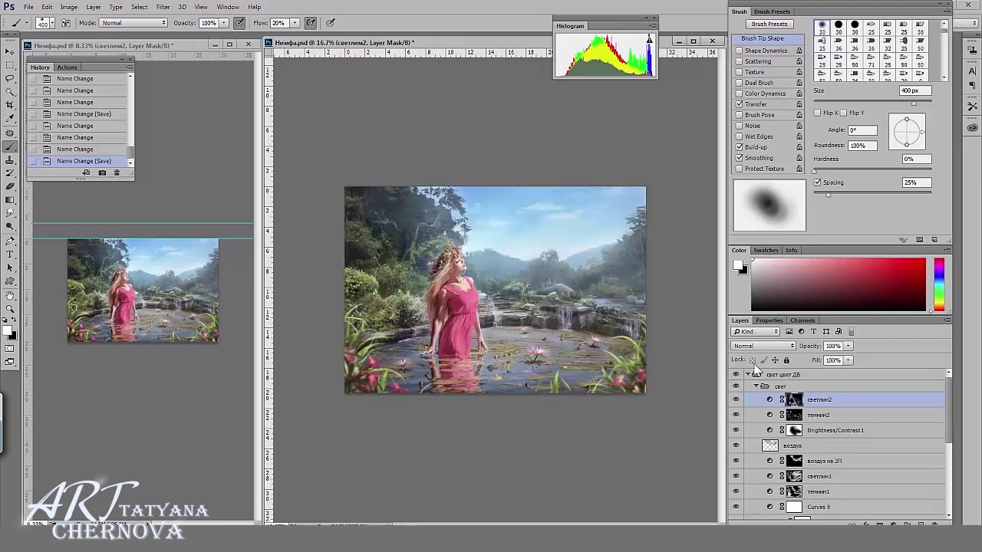
{"action": "left_click", "coordinate": [735, 375]}
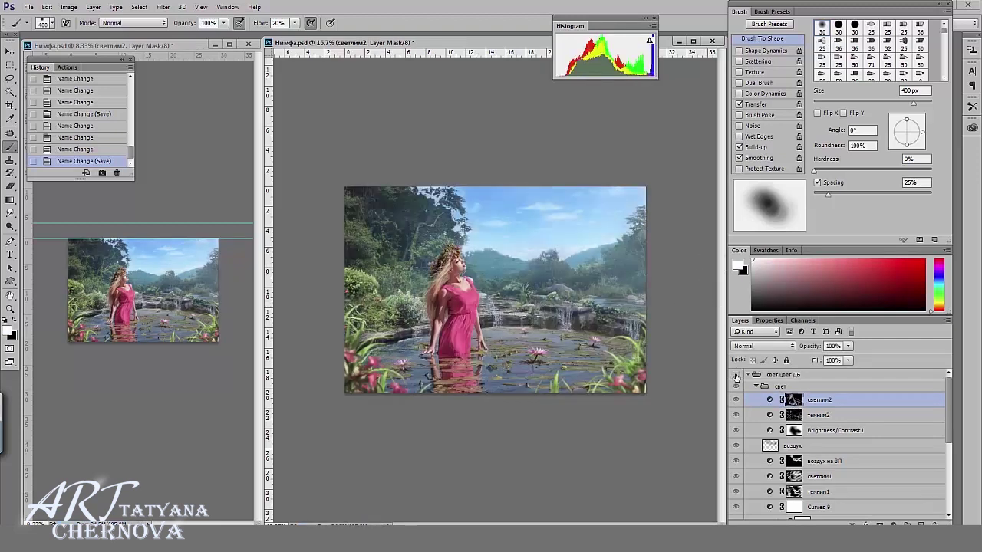
{"action": "left_click", "coordinate": [734, 376]}
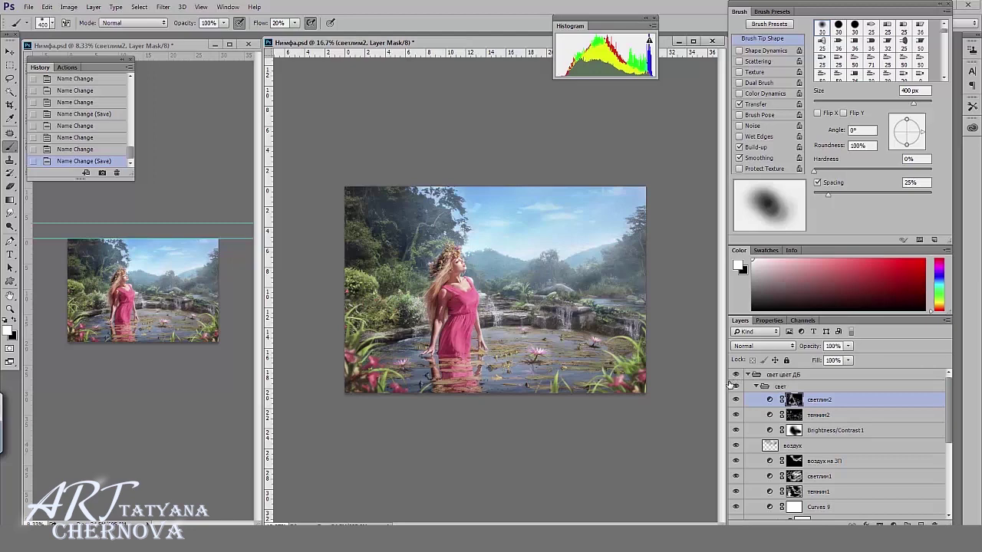
Create a new Overlay highlights layer and soften it with Gaussian Blur
{"action": "key", "text": "ctrl+shift+alt+n"}
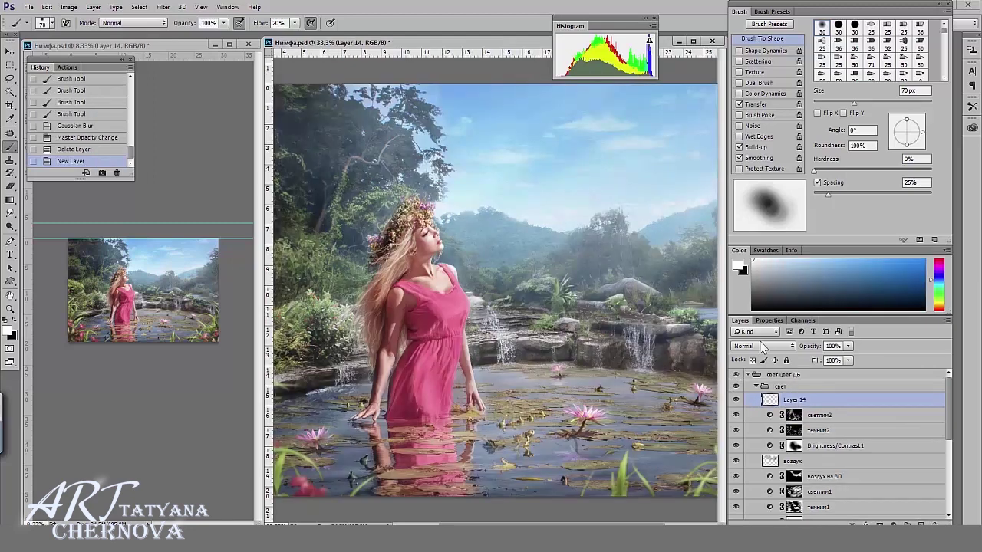
{"action": "left_click", "coordinate": [763, 346]}
{"action": "left_click", "coordinate": [742, 235]}
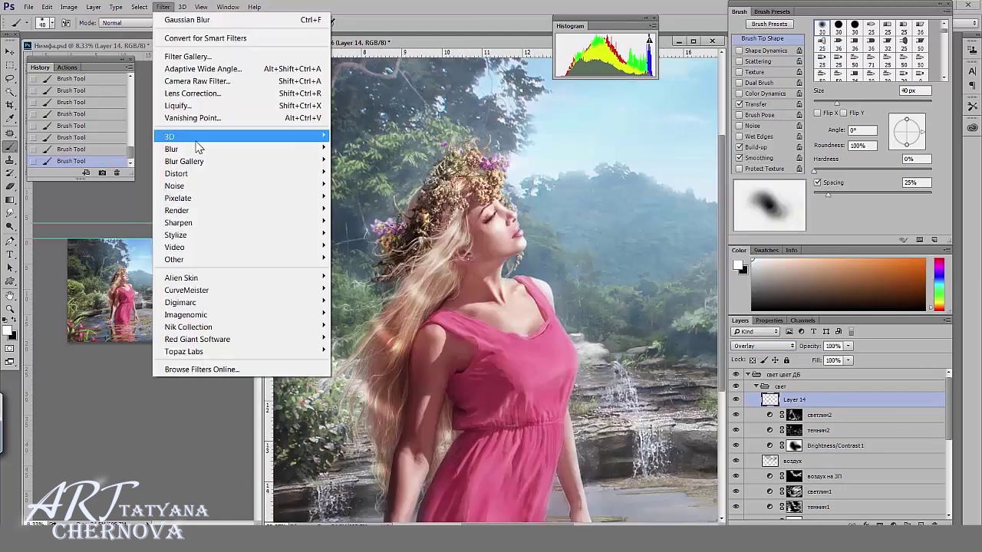
{"action": "left_click", "coordinate": [149, 198]}
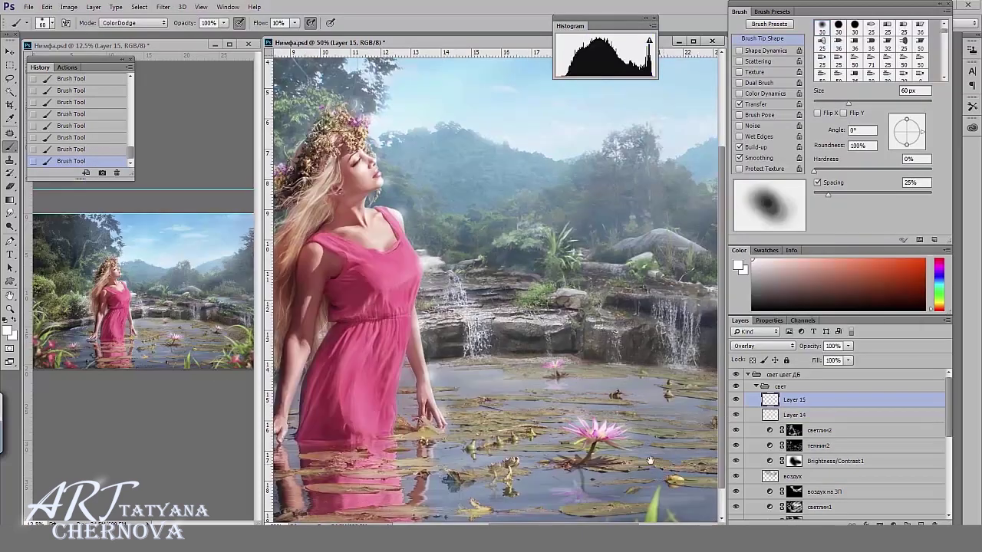
Blur the painted highlights again and stamp all visible layers into a new top layer
{"action": "left_click_drag", "start_coordinate": [521, 357], "coordinate": [400, 326]}
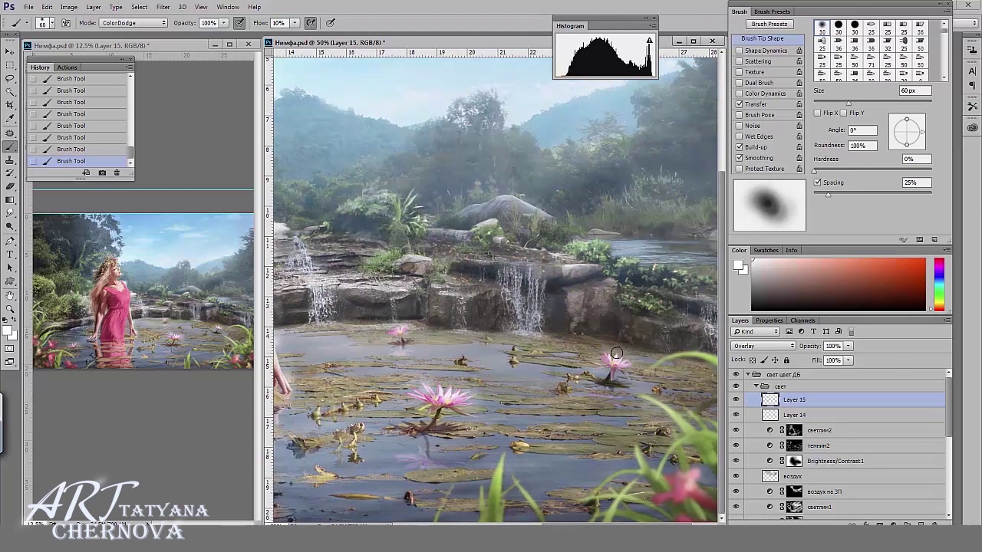
{"action": "scroll", "coordinate": [498, 429], "scroll_direction": "left", "scroll_amount": 3}
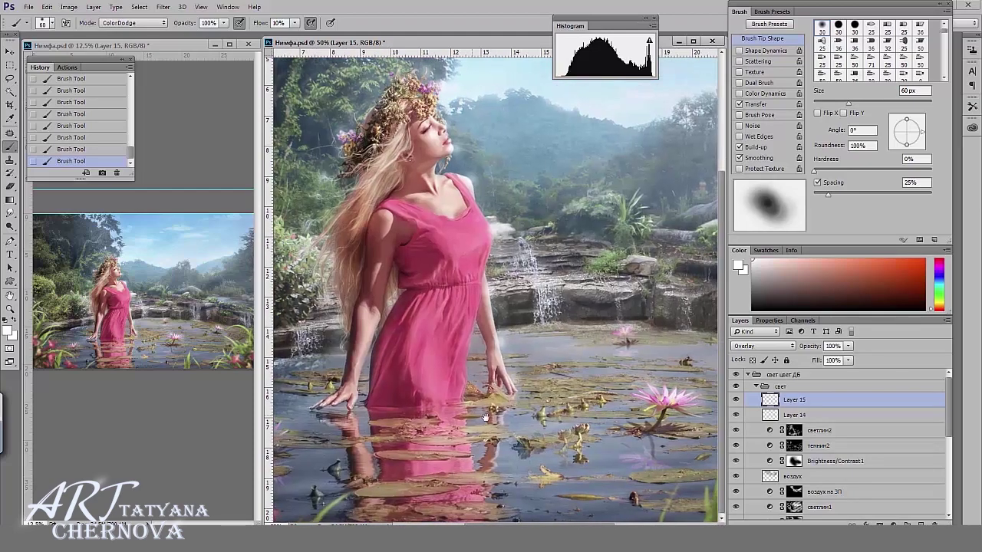
{"action": "scroll", "coordinate": [409, 409], "scroll_direction": "left", "scroll_amount": 3}
{"action": "key", "text": "ctrl+alt+f"}
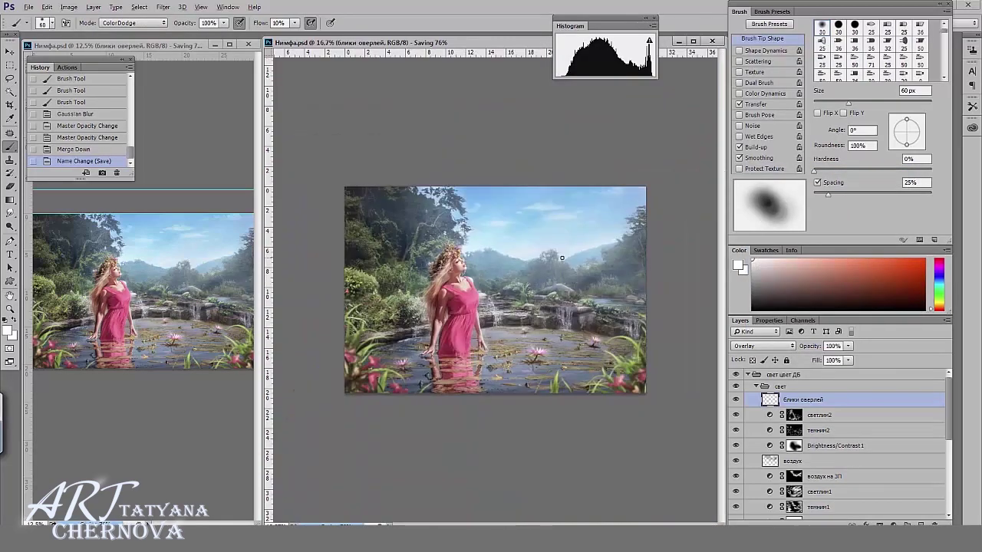
{"action": "left_click", "coordinate": [805, 399]}
{"action": "type", "text": "блики оверлей"}
{"action": "key", "text": "ctrl+shift+alt+e"}
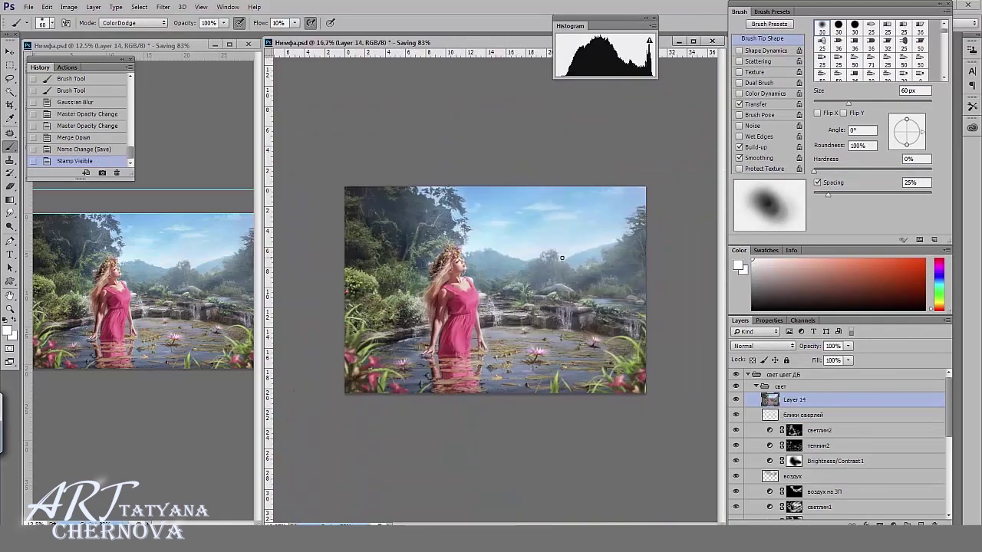
Open Camera Raw on the merged layer, lift the shadows and add a corner vignette
{"action": "left_click", "coordinate": [162, 6]}
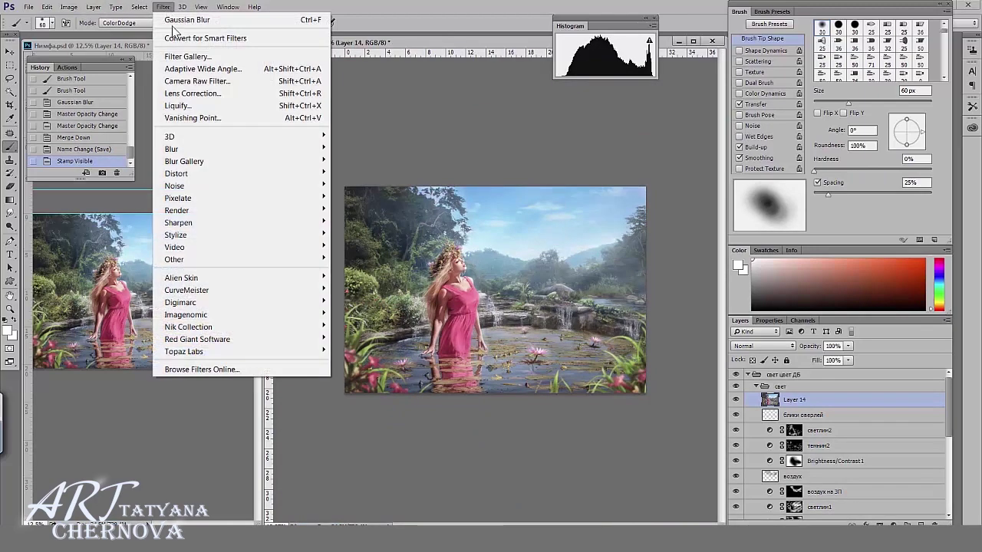
{"action": "left_click", "coordinate": [202, 80]}
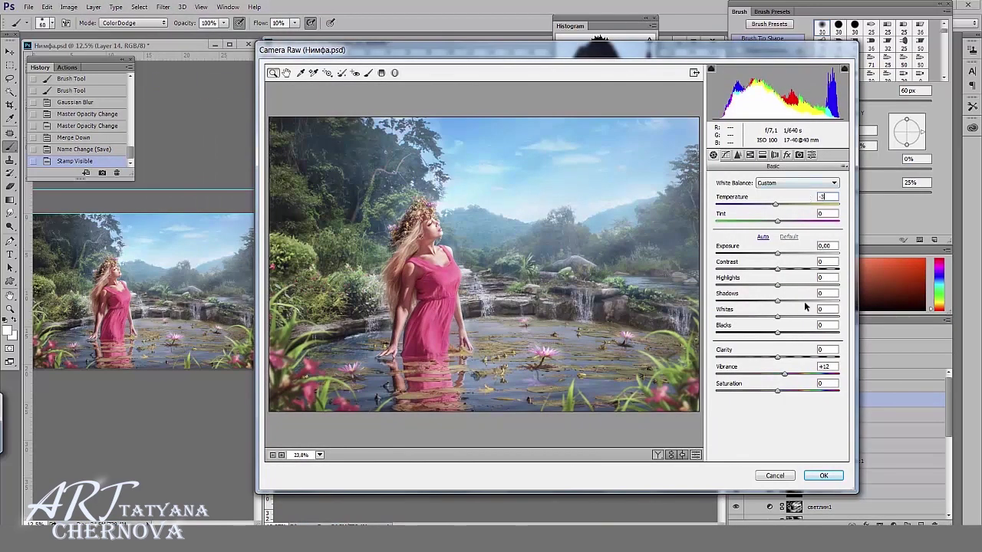
{"action": "mouse_move", "coordinate": [779, 304]}
{"action": "left_mouse_down"}
{"action": "mouse_move", "coordinate": [787, 300]}
{"action": "mouse_move", "coordinate": [769, 325]}
{"action": "left_mouse_up"}
{"action": "left_click", "coordinate": [786, 154]}
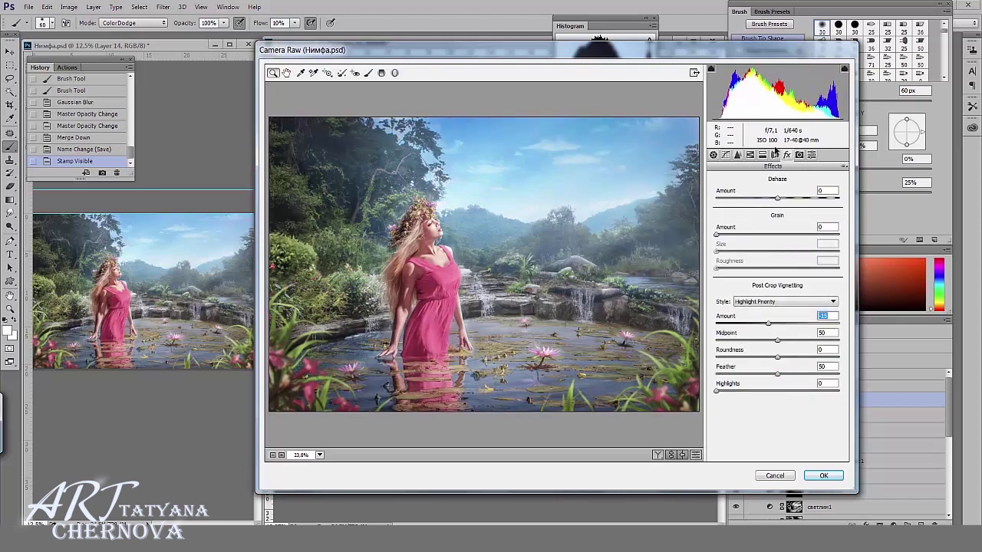
In HSL, set two saturation values to -15 and adjust blue luminance
{"action": "left_click", "coordinate": [750, 154]}
{"action": "type", "text": "-15"}
{"action": "key", "text": "Tab"}
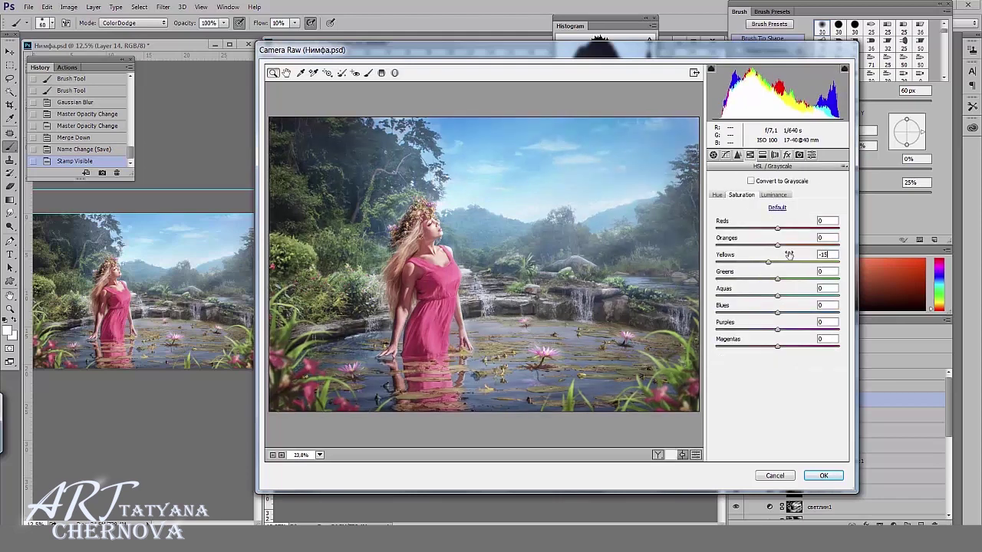
{"action": "type", "text": "-15"}
{"action": "left_click", "coordinate": [773, 194]}
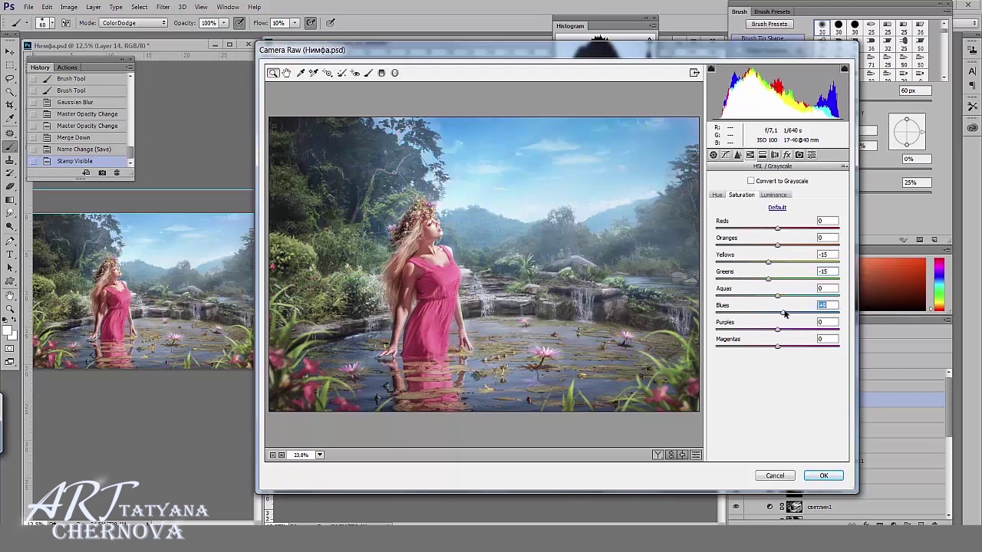
{"action": "left_click_drag", "start_coordinate": [778, 312], "coordinate": [783, 313]}
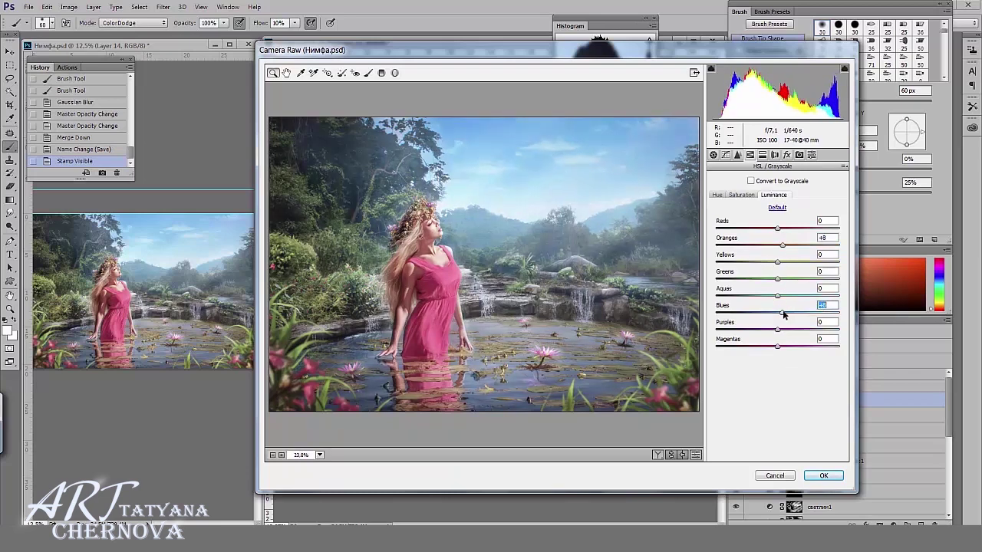
Shift the split toning balance lower
{"action": "left_click", "coordinate": [713, 155]}
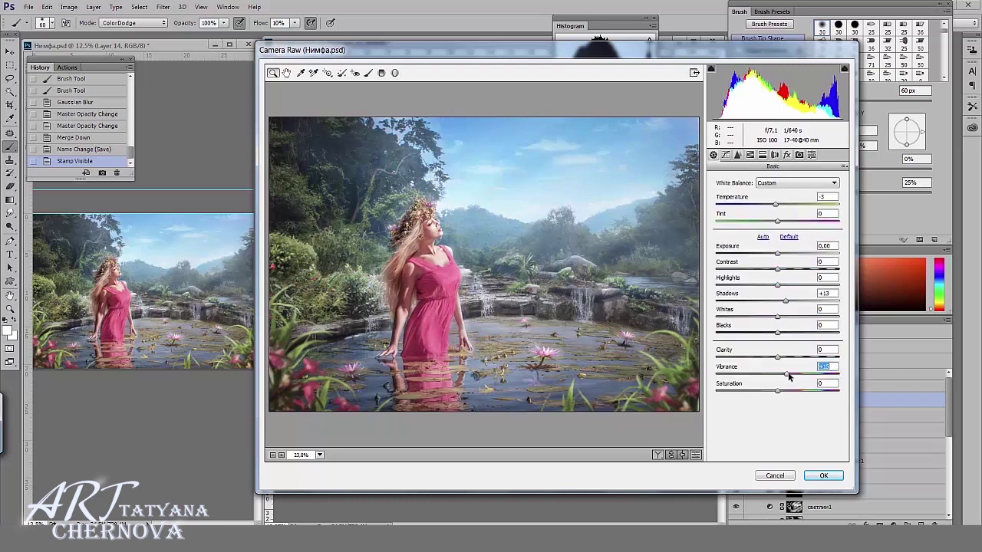
{"action": "left_click", "coordinate": [773, 154]}
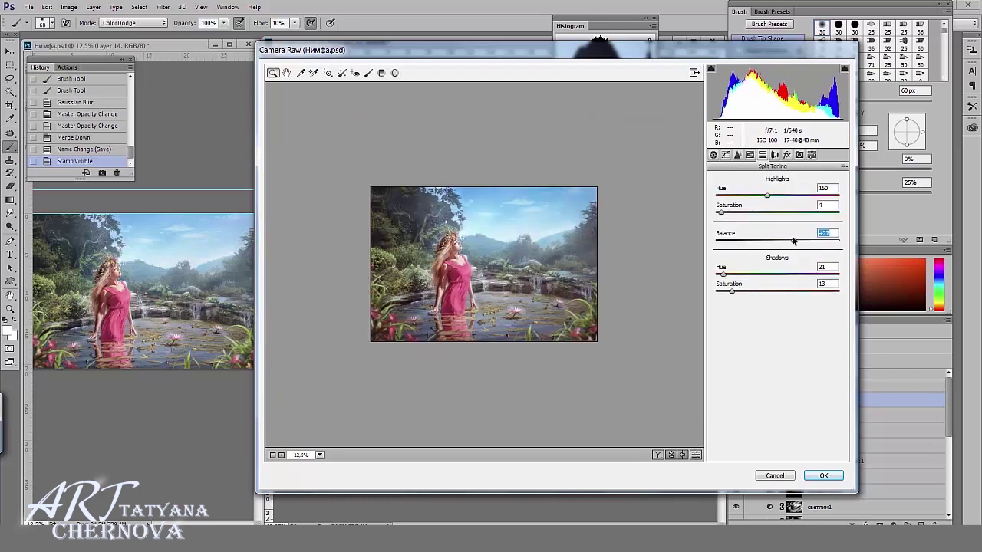
{"action": "left_click_drag", "start_coordinate": [793, 241], "coordinate": [789, 243]}
Brighten the right sky and the water around the nymph with Adjustment Brush strokes
{"action": "left_click", "coordinate": [368, 73]}
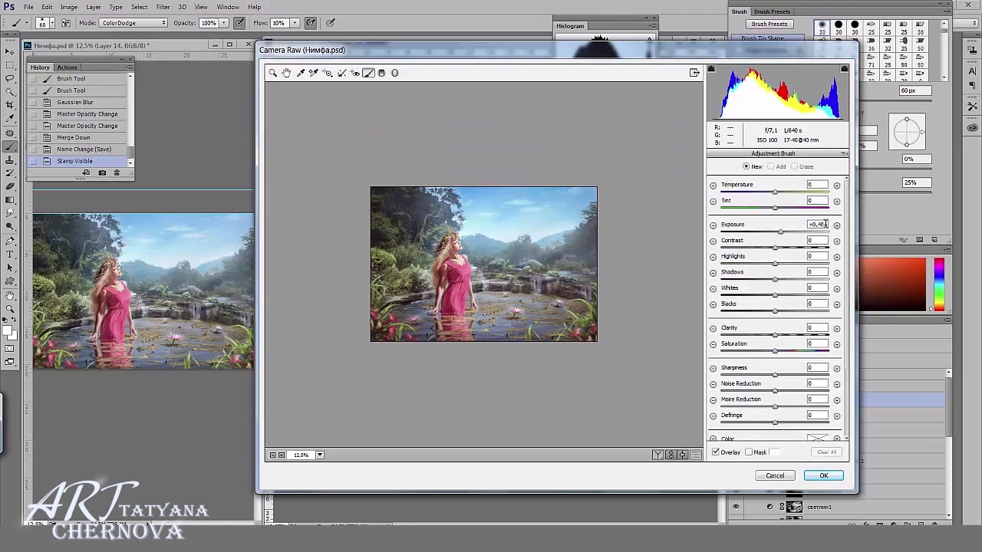
{"action": "left_click_drag", "start_coordinate": [479, 184], "coordinate": [590, 235]}
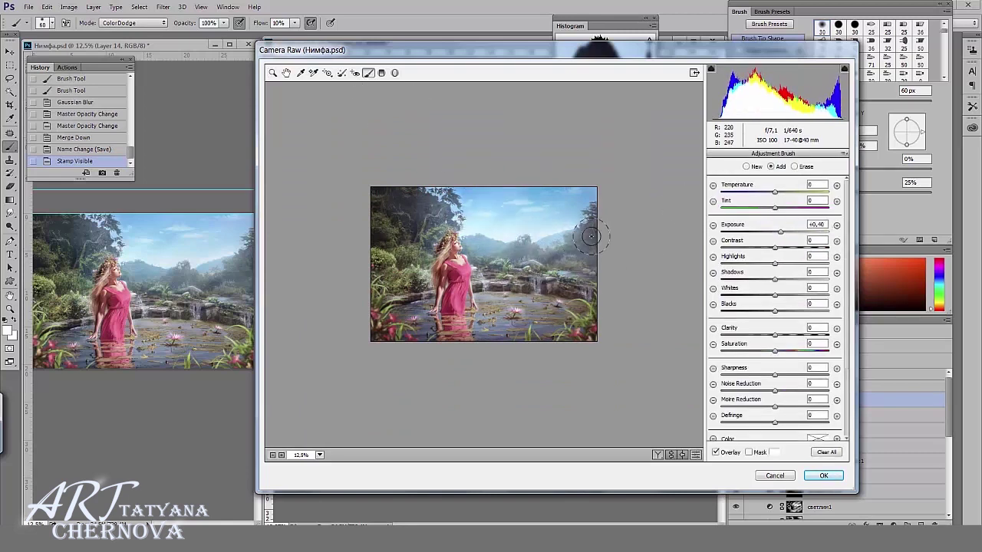
{"action": "left_click_drag", "start_coordinate": [472, 272], "coordinate": [519, 304]}
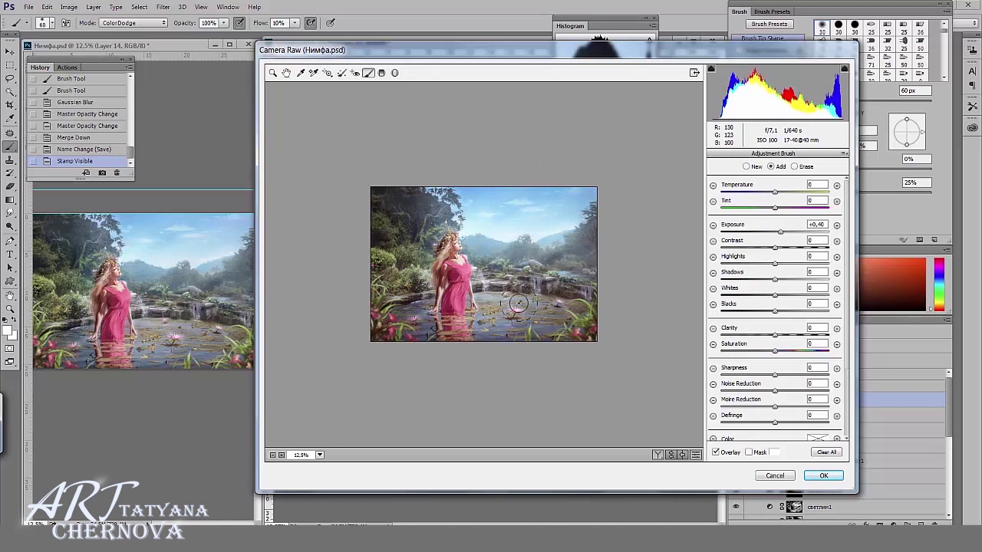
{"action": "key", "text": "h"}
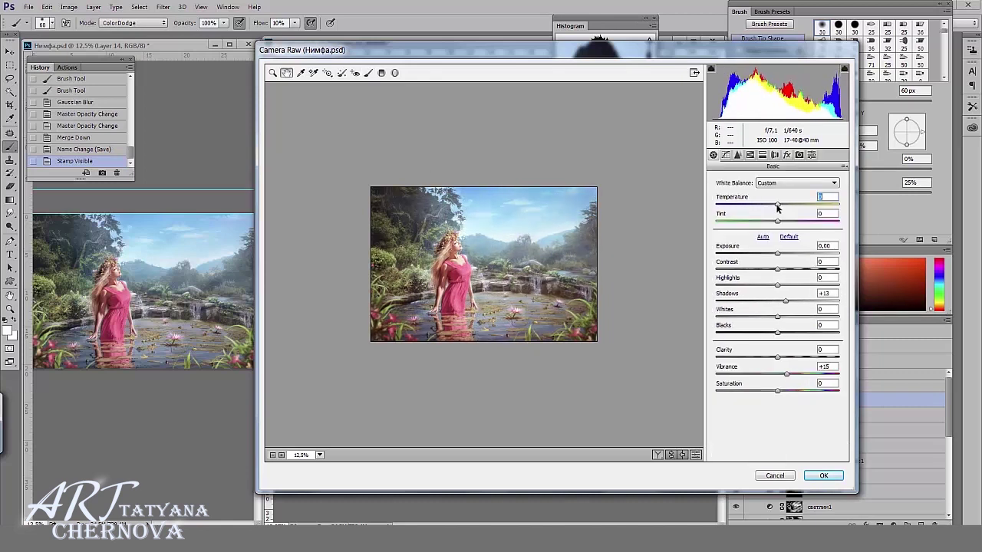
Set Temperature to -3 and Vibrance to +33, then apply Camera Raw
{"action": "left_click_drag", "start_coordinate": [776, 207], "coordinate": [775, 207]}
{"action": "left_click_drag", "start_coordinate": [786, 374], "coordinate": [798, 374]}
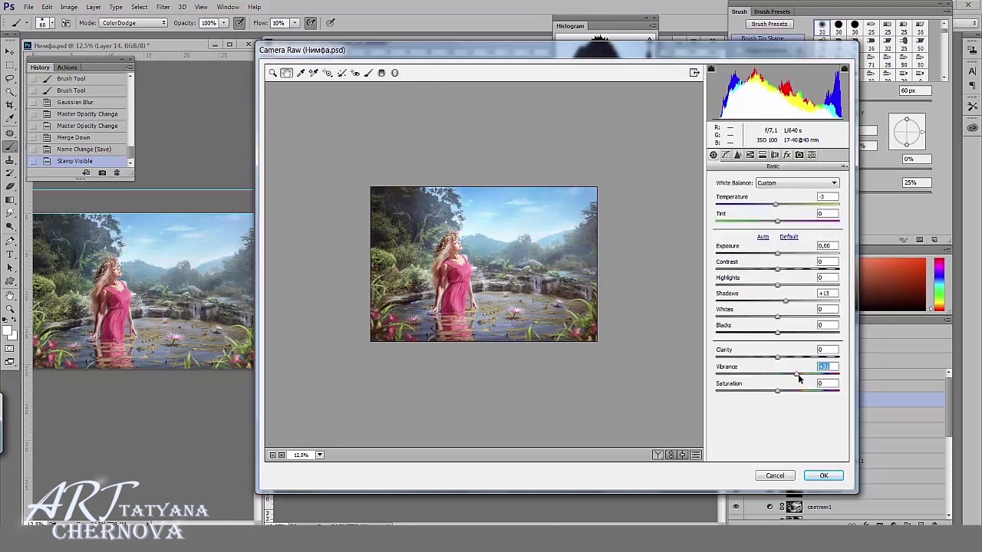
{"action": "left_click", "coordinate": [819, 476]}
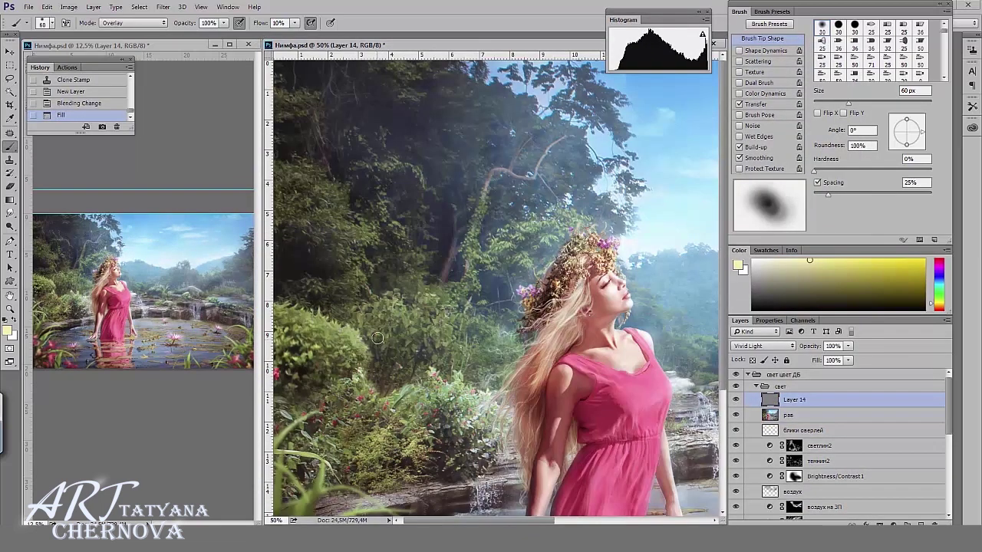
Paint soft Overlay light over the left foliage with a 90 px brush
{"action": "key", "text": "bracketright"}
{"action": "key", "text": "bracketright"}
{"action": "key", "text": "bracketright"}
{"action": "mouse_move", "coordinate": [307, 322]}
{"action": "left_mouse_down"}
{"action": "mouse_move", "coordinate": [292, 314]}
{"action": "mouse_move", "coordinate": [310, 326]}
{"action": "mouse_move", "coordinate": [299, 337]}
{"action": "mouse_move", "coordinate": [349, 341]}
{"action": "mouse_move", "coordinate": [343, 355]}
{"action": "left_mouse_up"}
{"action": "key", "text": "bracketleft"}
{"action": "key", "text": "bracketleft"}
{"action": "key", "text": "bracketleft"}
{"action": "key", "text": "bracketleft"}
{"action": "key", "text": "bracketleft"}
{"action": "scroll", "coordinate": [479, 320], "scroll_direction": "down", "scroll_amount": 2}
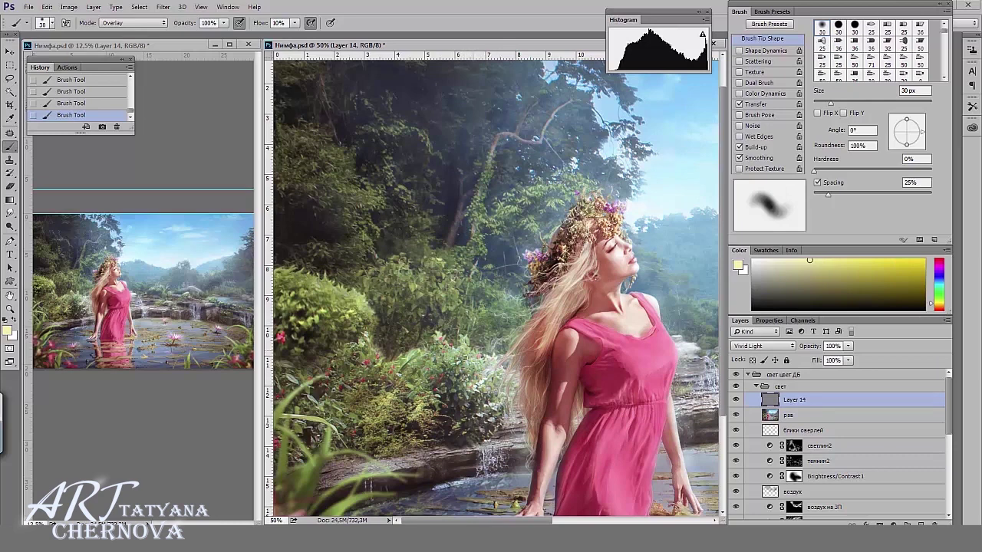
Switch the brush to Multiply with a grey colour at 80 px for shading
{"action": "left_click", "coordinate": [131, 22]}
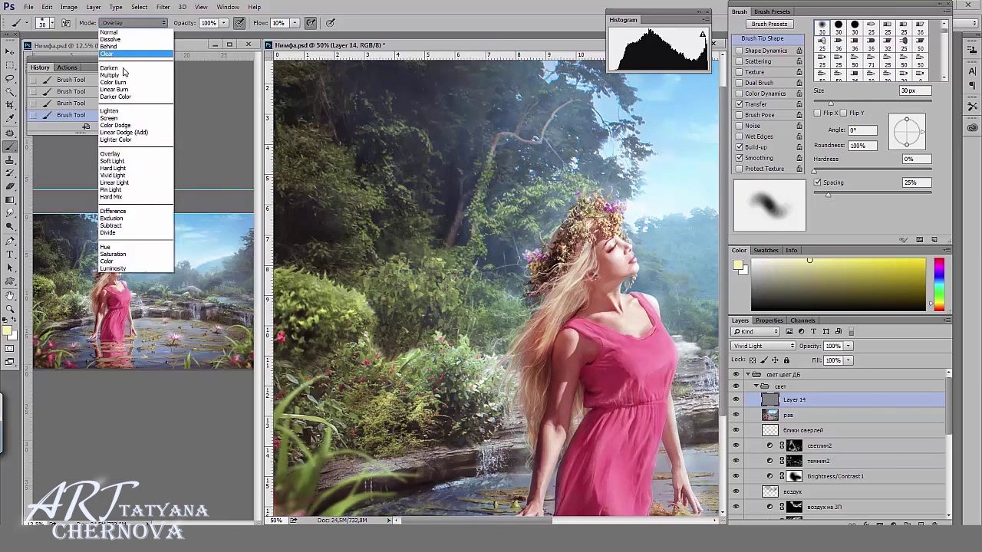
{"action": "left_click", "coordinate": [153, 70]}
{"action": "left_click", "coordinate": [756, 284]}
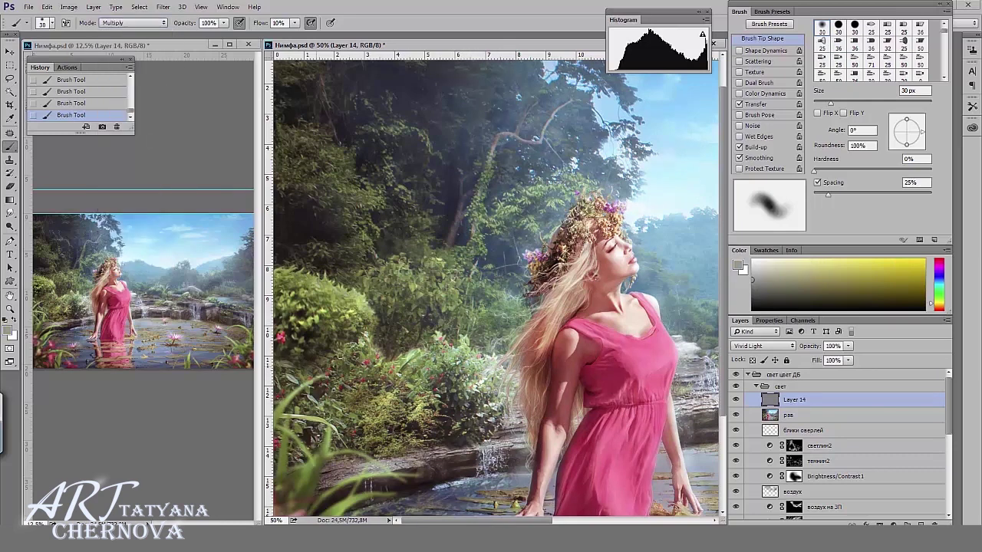
{"action": "key", "text": "bracketright"}
{"action": "key", "text": "bracketright"}
{"action": "key", "text": "bracketright"}
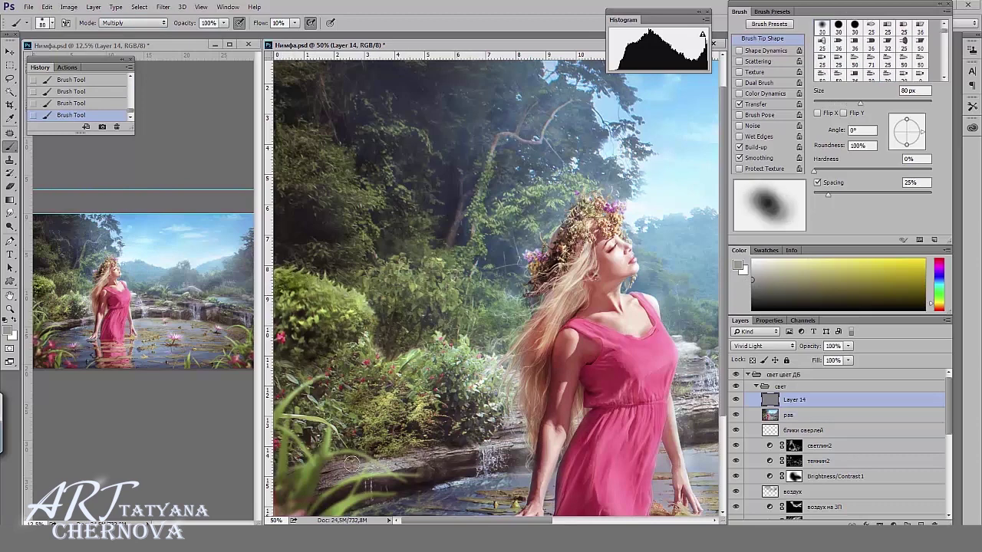
{"action": "scroll", "coordinate": [509, 451], "scroll_direction": "right", "scroll_amount": 5}
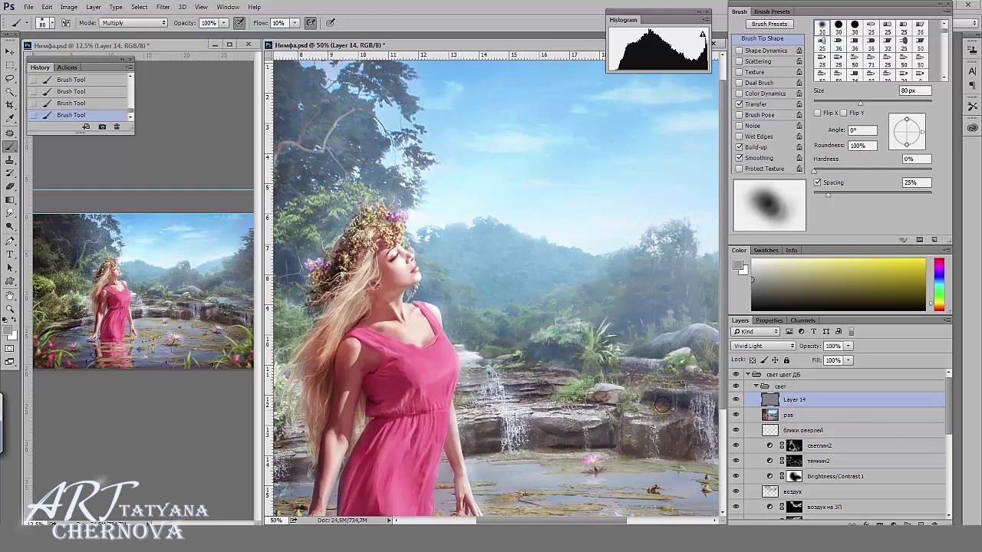
{"action": "scroll", "coordinate": [509, 451], "scroll_direction": "left", "scroll_amount": 5}
{"action": "scroll", "coordinate": [510, 451], "scroll_direction": "down", "scroll_amount": 3}
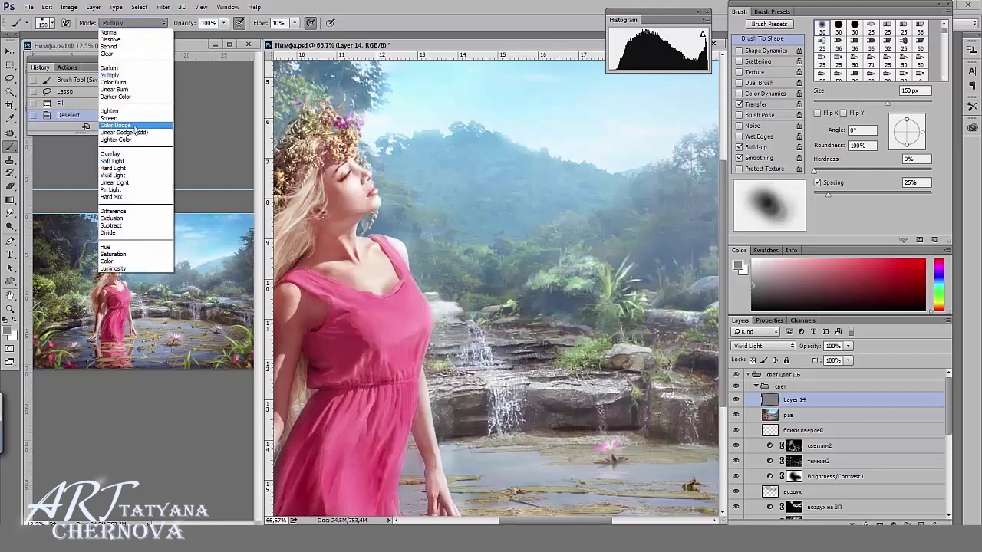
Brighten the waterfall with Color Dodge strokes in a sampled light blue
{"action": "left_click", "coordinate": [134, 128]}
{"action": "scroll", "coordinate": [449, 367], "scroll_direction": "up", "scroll_amount": 1}
{"action": "left_click", "coordinate": [441, 367], "text": "alt"}
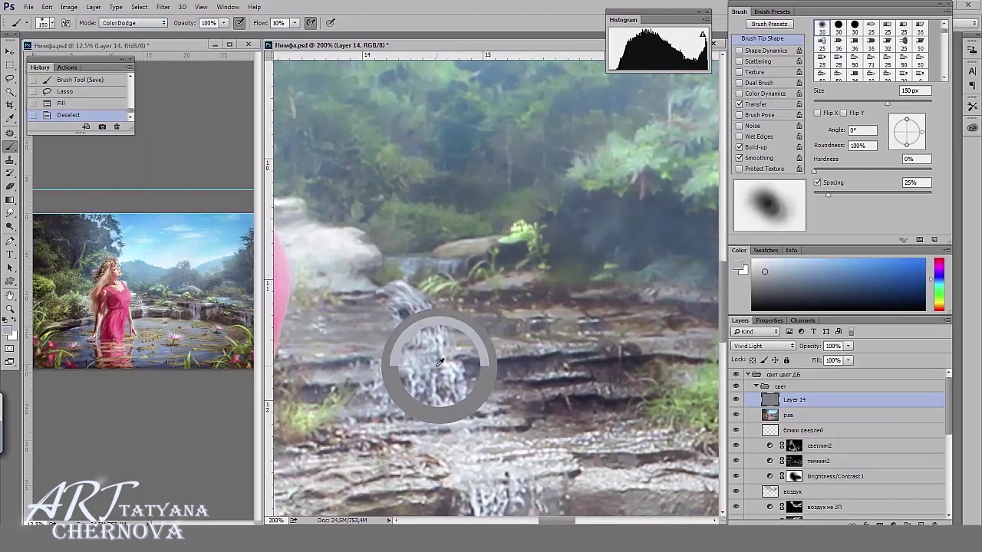
{"action": "right_click", "coordinate": [498, 379]}
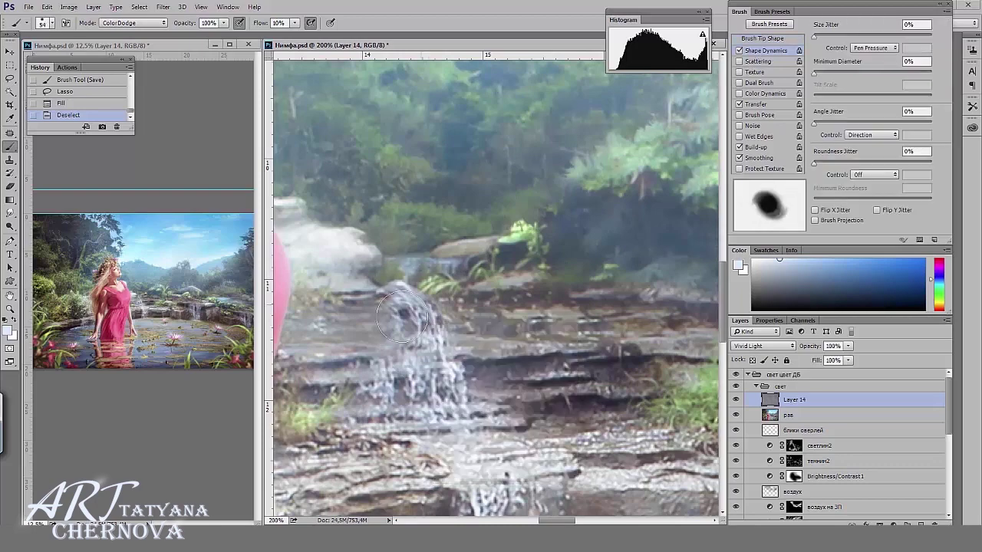
{"action": "scroll", "coordinate": [407, 338], "scroll_direction": "up", "scroll_amount": 1}
{"action": "scroll", "coordinate": [407, 338], "scroll_direction": "up", "scroll_amount": 1}
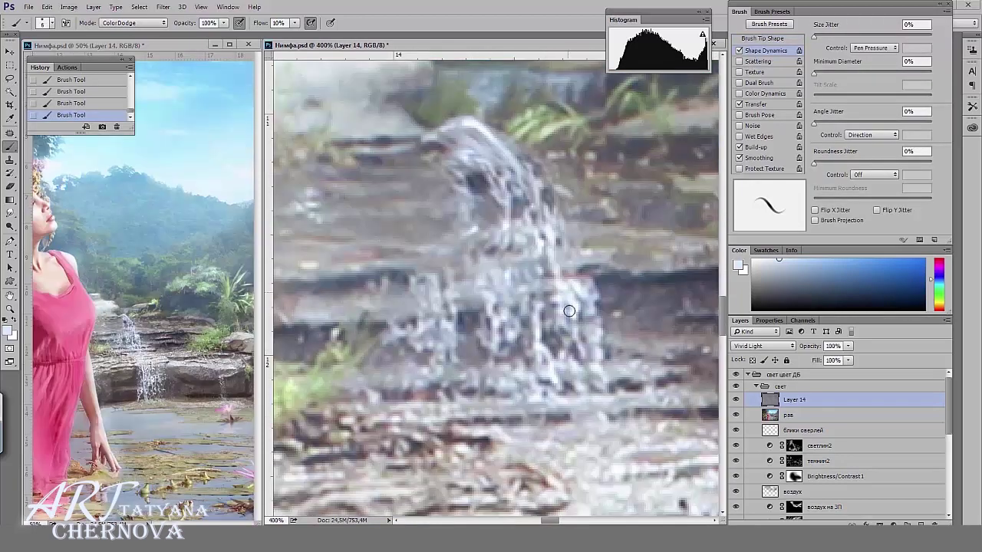
{"action": "mouse_move", "coordinate": [566, 307]}
{"action": "left_mouse_down"}
{"action": "mouse_move", "coordinate": [587, 302]}
{"action": "mouse_move", "coordinate": [555, 322]}
{"action": "left_mouse_up"}
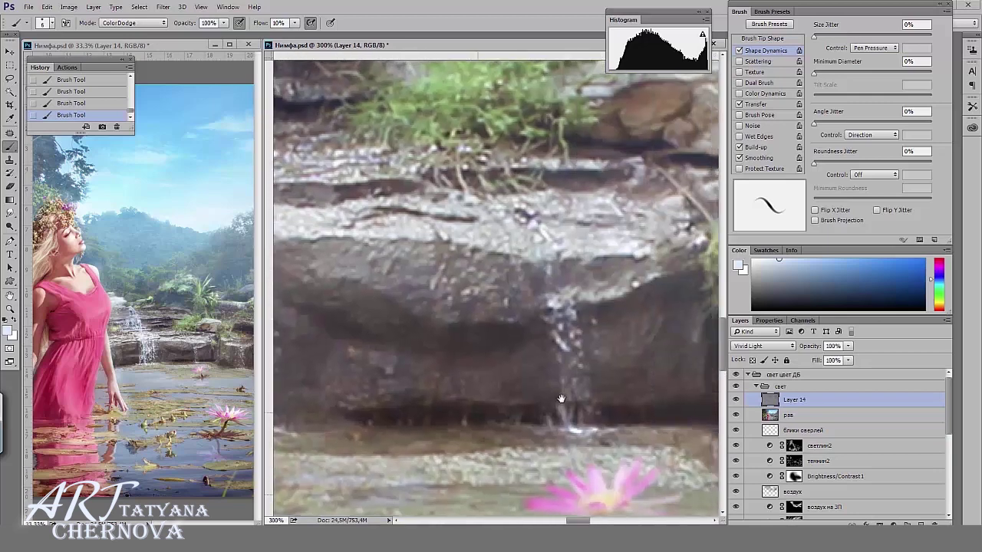
Add dodge highlights along the trickle and water streaks on the rock ledge
{"action": "left_click_drag", "start_coordinate": [521, 453], "coordinate": [475, 493]}
{"action": "mouse_move", "coordinate": [291, 230]}
{"action": "left_mouse_down"}
{"action": "mouse_move", "coordinate": [349, 269]}
{"action": "mouse_move", "coordinate": [382, 250]}
{"action": "left_mouse_up"}
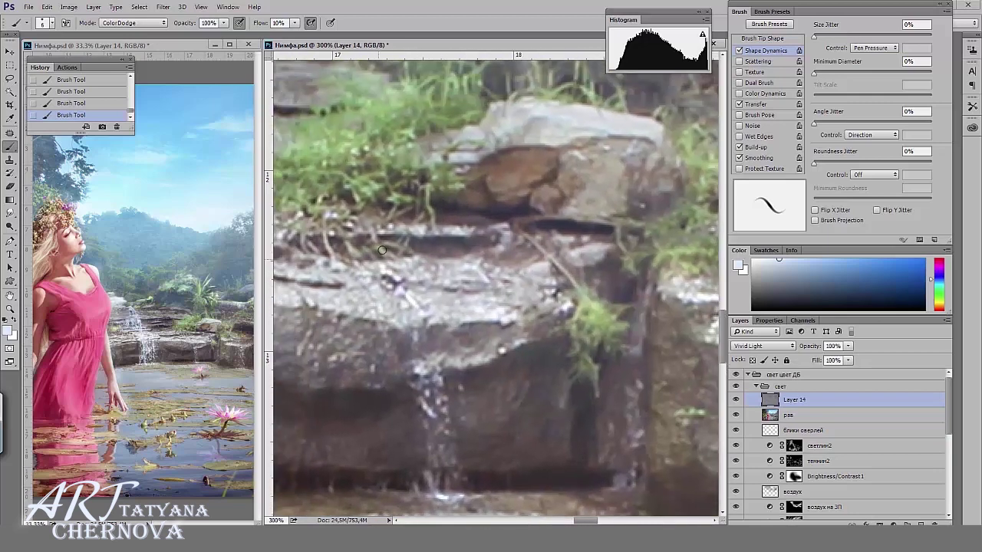
{"action": "left_click_drag", "start_coordinate": [399, 295], "coordinate": [428, 411]}
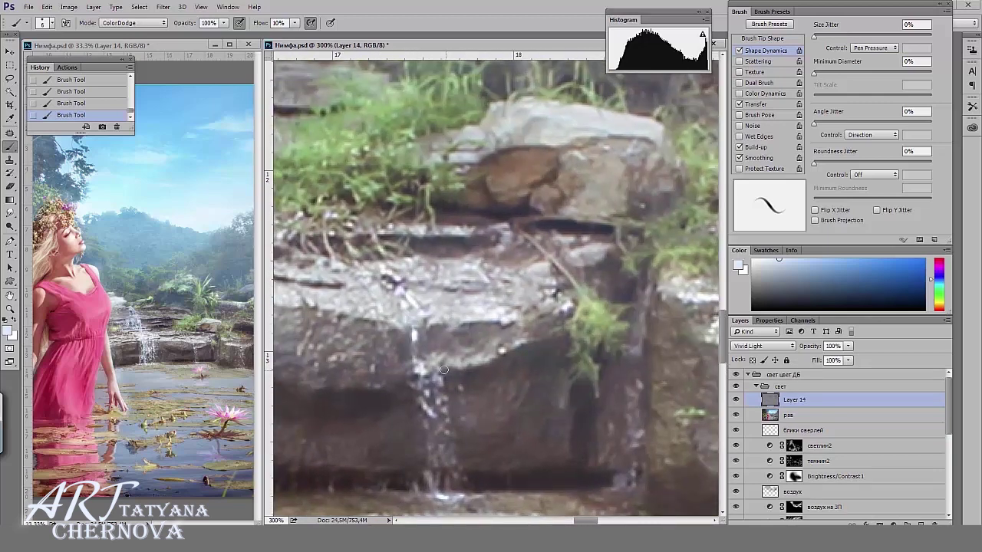
{"action": "left_click_drag", "start_coordinate": [443, 370], "coordinate": [457, 460]}
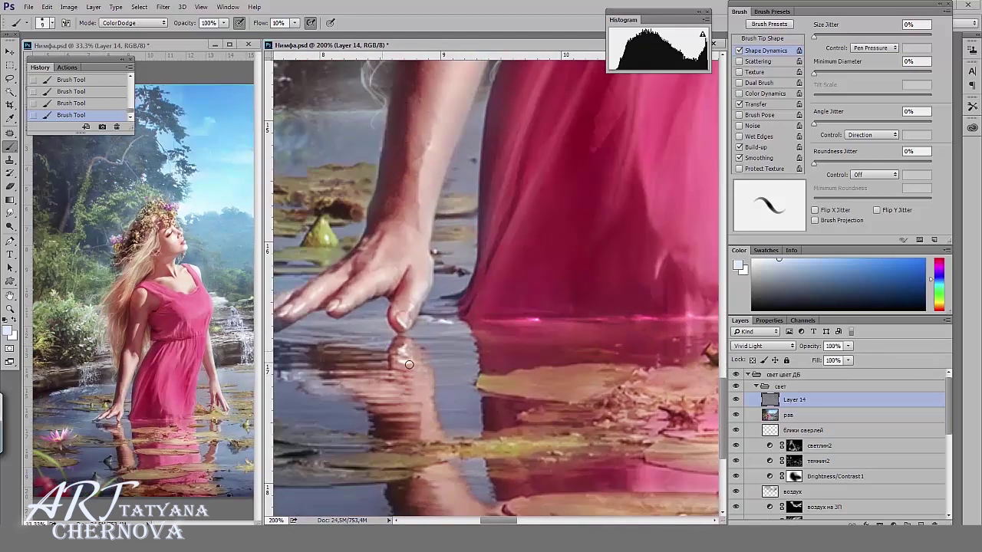
Dodge-highlight the hand and the edge of the pink dress strap
{"action": "mouse_move", "coordinate": [307, 324]}
{"action": "left_mouse_down"}
{"action": "mouse_move", "coordinate": [379, 309]}
{"action": "mouse_move", "coordinate": [427, 319]}
{"action": "left_mouse_up"}
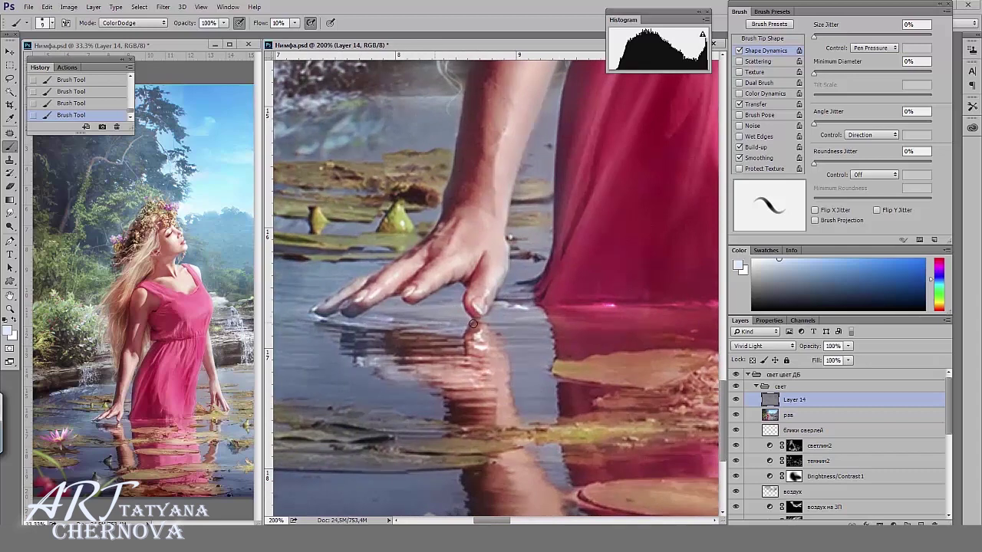
{"action": "left_click", "coordinate": [734, 400], "text": "alt"}
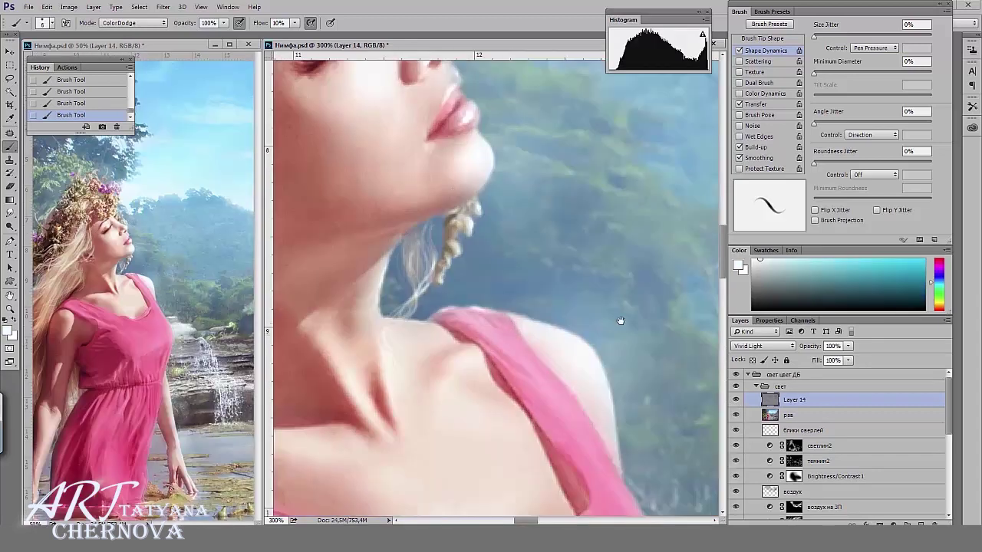
{"action": "left_click_drag", "start_coordinate": [620, 320], "coordinate": [534, 302]}
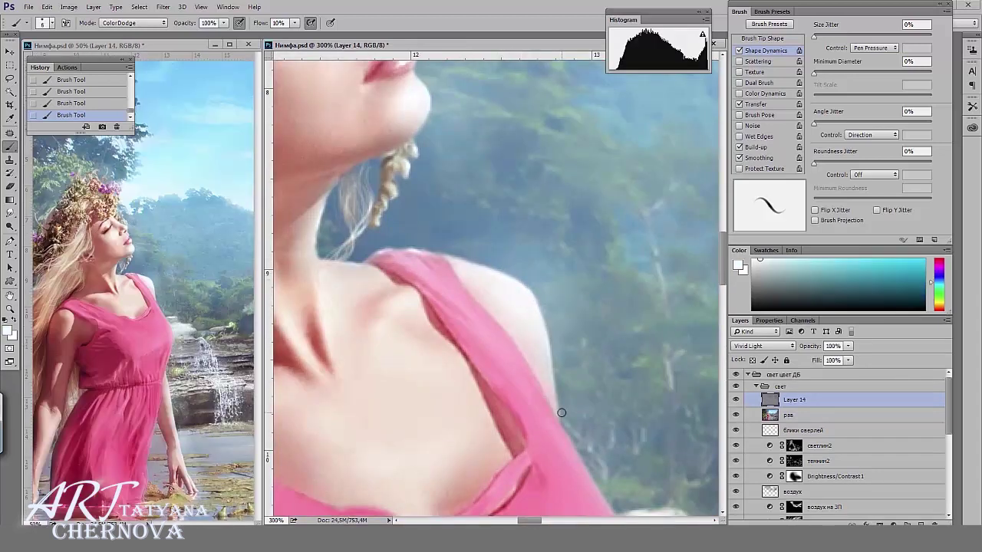
{"action": "left_click_drag", "start_coordinate": [433, 284], "coordinate": [471, 326]}
{"action": "mouse_move", "coordinate": [432, 281]}
{"action": "left_mouse_down"}
{"action": "mouse_move", "coordinate": [490, 345]}
{"action": "mouse_move", "coordinate": [418, 169]}
{"action": "left_mouse_up"}
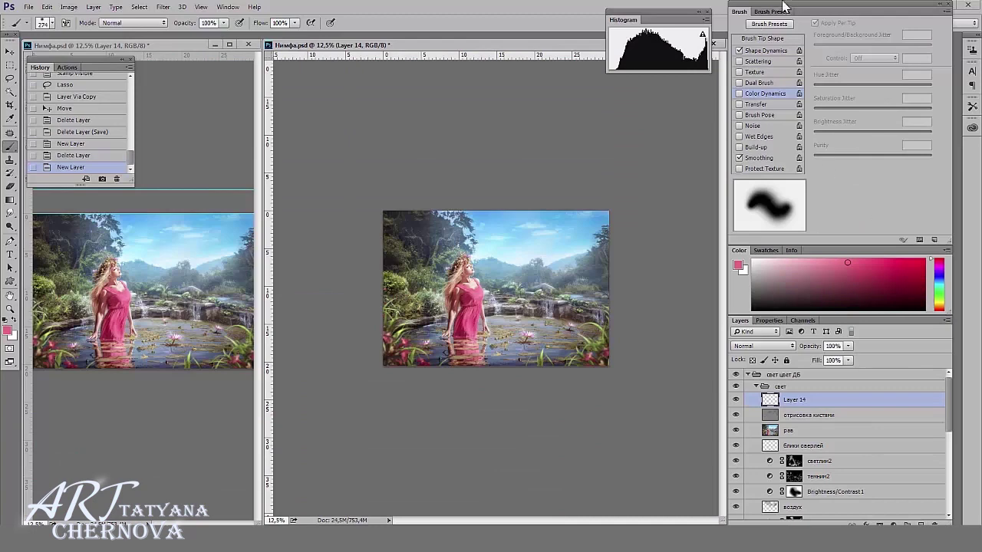
Browse the brush preset library and try, then undo, a trial stroke
{"action": "left_click", "coordinate": [774, 11]}
{"action": "scroll", "coordinate": [905, 169], "scroll_direction": "down", "scroll_amount": 2}
{"action": "scroll", "coordinate": [897, 161], "scroll_direction": "down", "scroll_amount": 2}
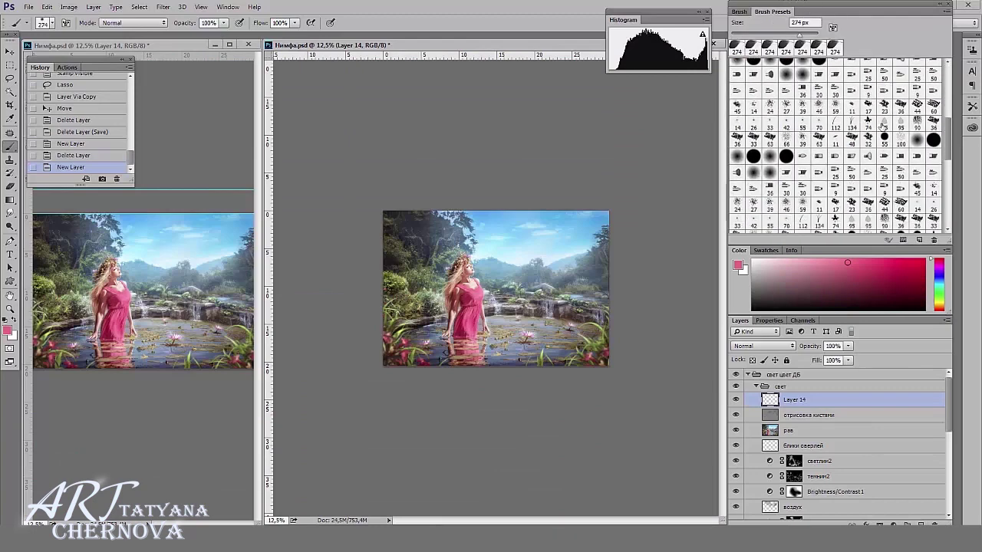
{"action": "scroll", "coordinate": [882, 145], "scroll_direction": "down", "scroll_amount": 2}
{"action": "scroll", "coordinate": [874, 138], "scroll_direction": "down", "scroll_amount": 2}
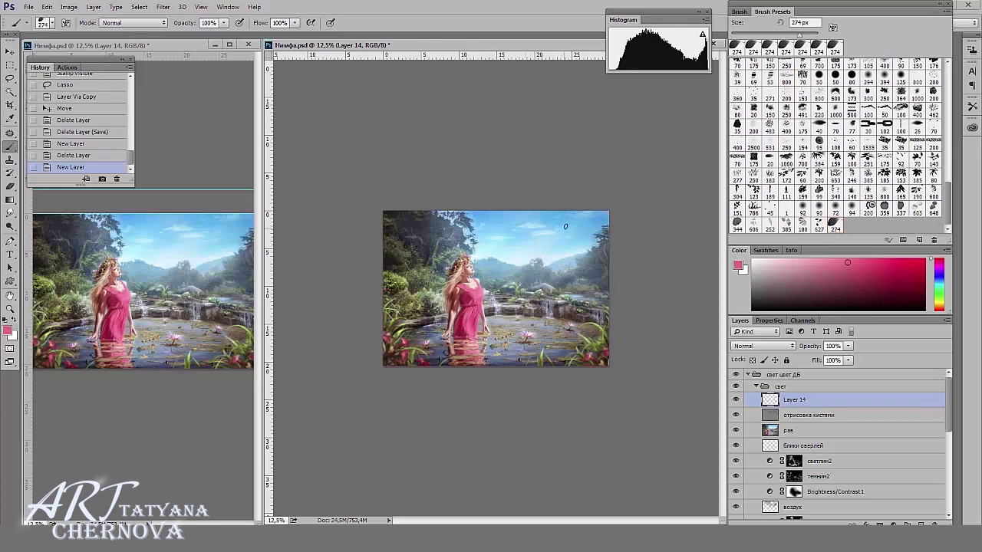
{"action": "left_click_drag", "start_coordinate": [565, 220], "coordinate": [596, 305]}
{"action": "key", "text": "ctrl+z"}
Widen the brush tip spacing so dabs fall far apart, testing then undoing a stroke
{"action": "left_click", "coordinate": [737, 12]}
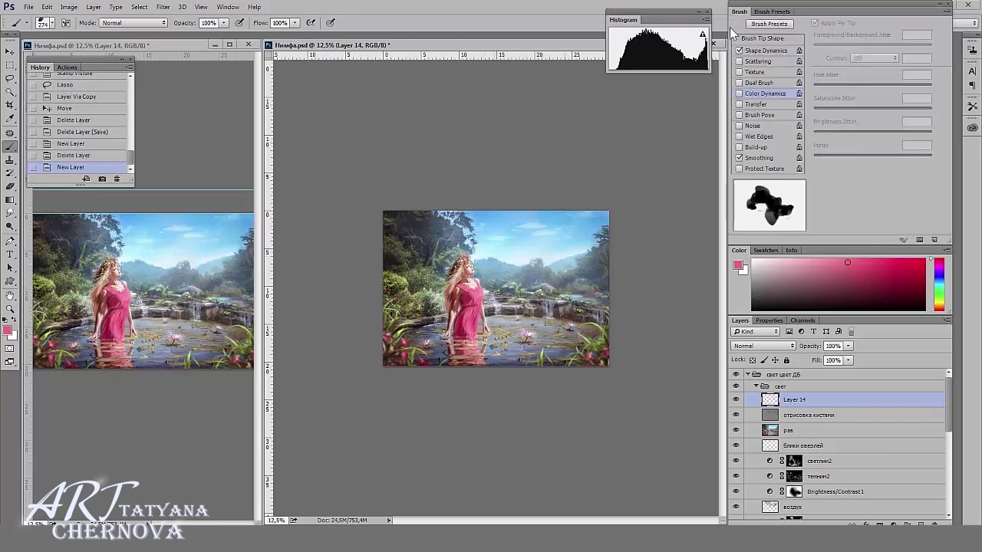
{"action": "left_click", "coordinate": [759, 40]}
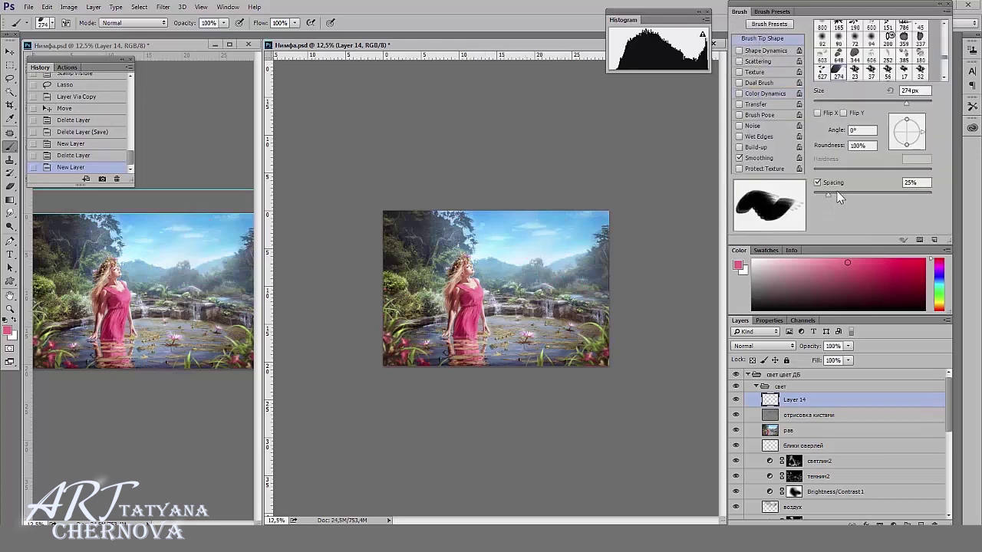
{"action": "left_click_drag", "start_coordinate": [837, 196], "coordinate": [923, 207]}
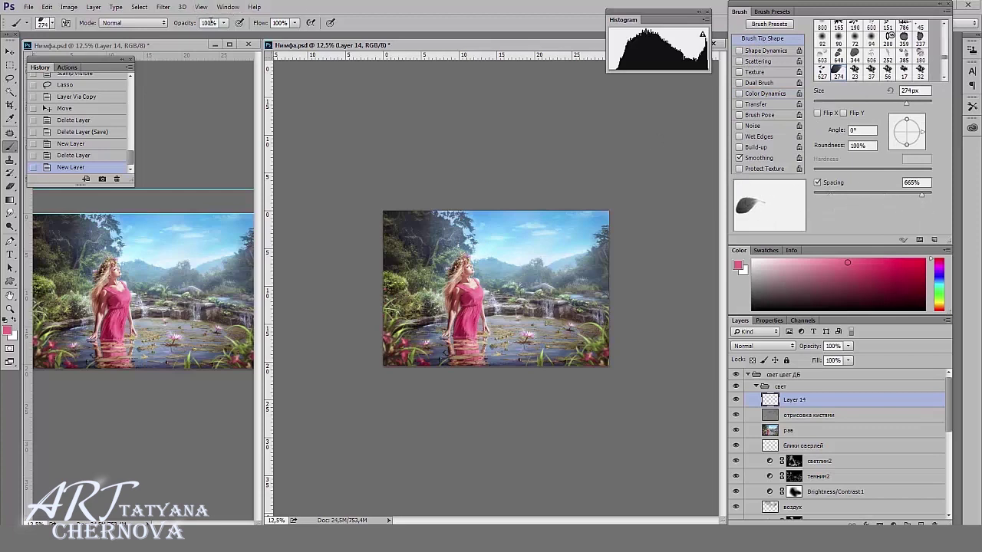
{"action": "left_click_drag", "start_coordinate": [601, 227], "coordinate": [583, 331]}
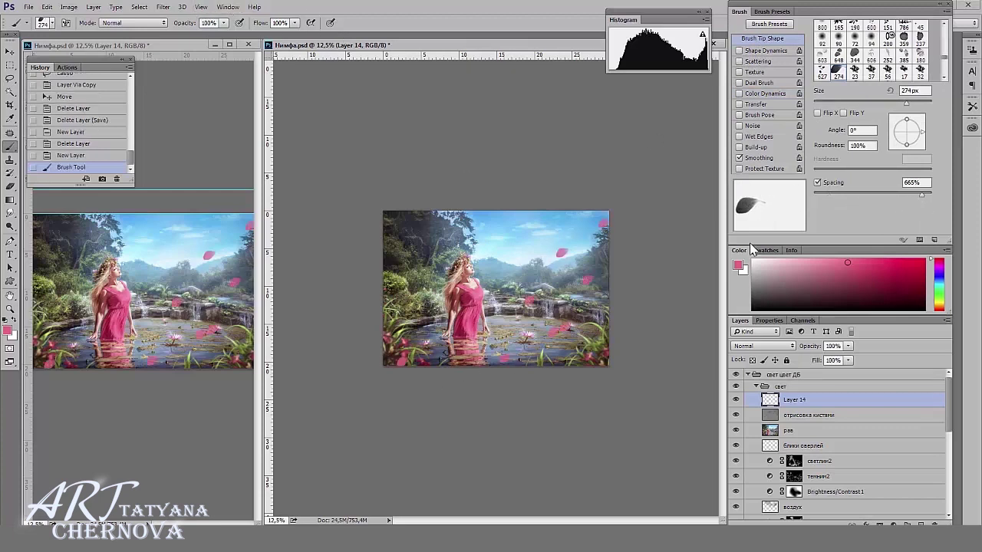
{"action": "key", "text": "ctrl+z"}
Enable Shape Dynamics and pen-pressure Color Dynamics with brightness jitter 35%
{"action": "left_click", "coordinate": [759, 51]}
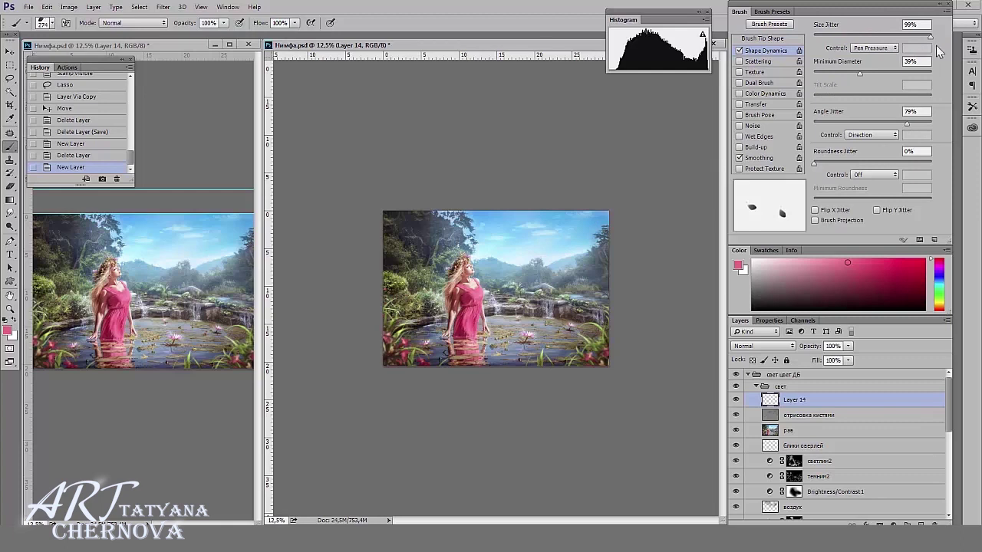
{"action": "left_click_drag", "start_coordinate": [538, 240], "coordinate": [517, 337]}
{"action": "key", "text": "ctrl+z"}
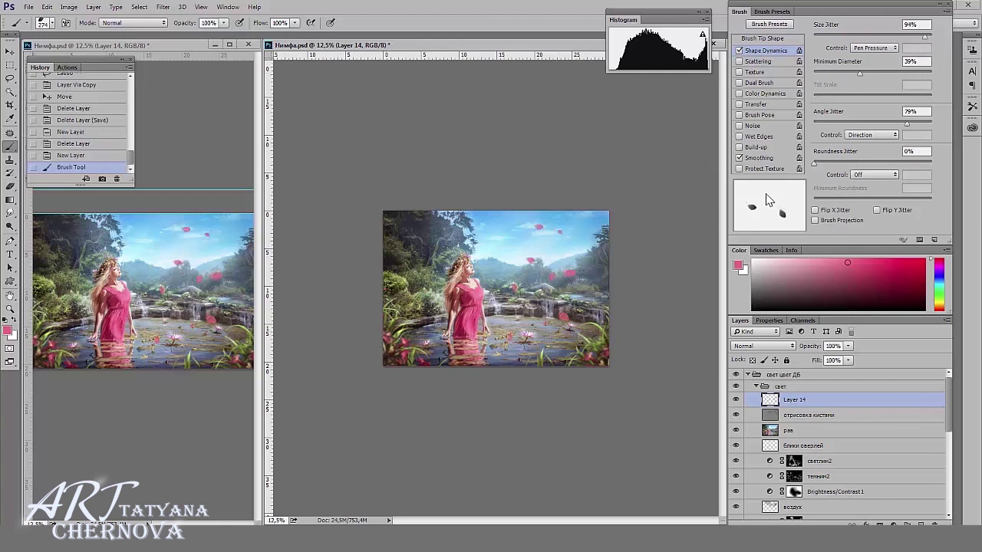
{"action": "left_click", "coordinate": [763, 92]}
{"action": "left_click", "coordinate": [874, 58]}
{"action": "left_click", "coordinate": [867, 82]}
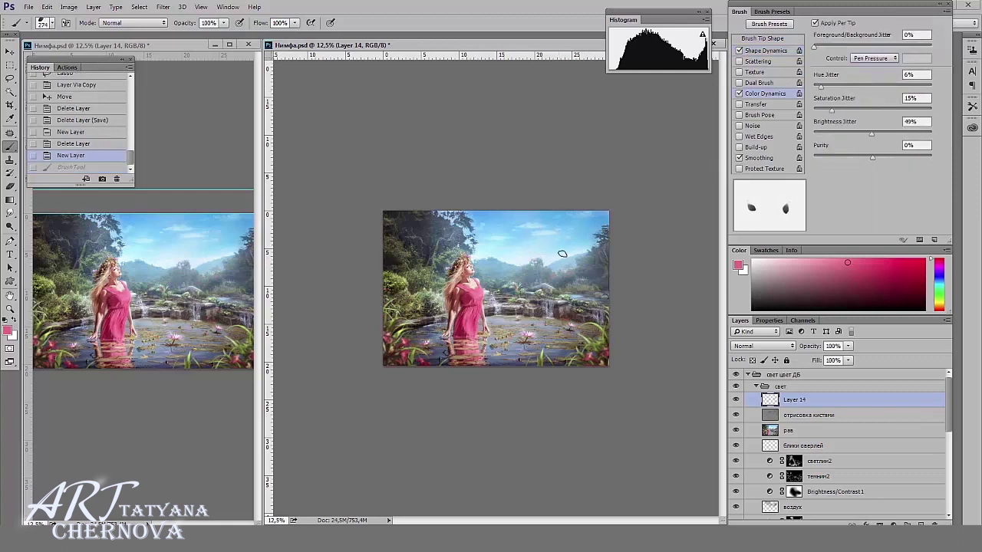
{"action": "left_click_drag", "start_coordinate": [583, 226], "coordinate": [542, 262]}
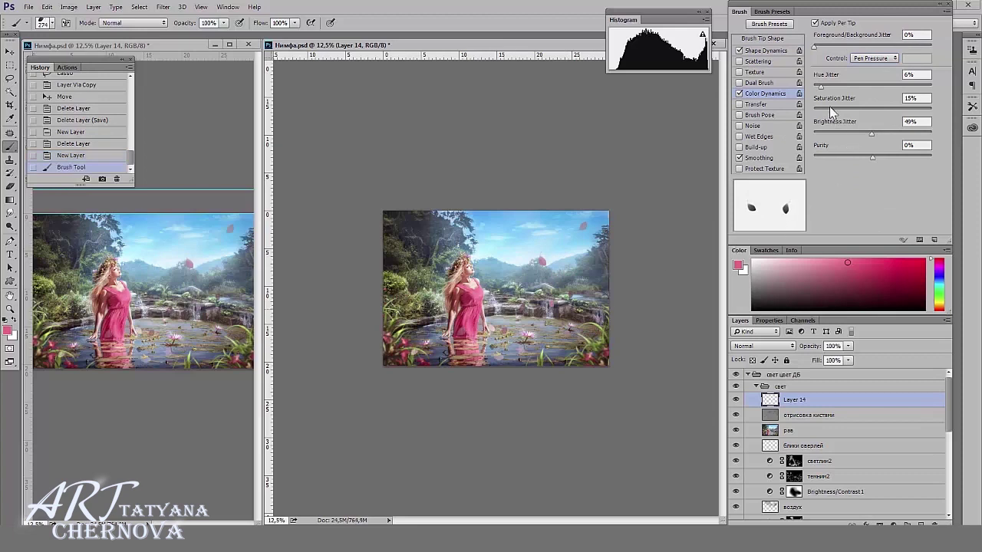
{"action": "left_click_drag", "start_coordinate": [865, 135], "coordinate": [854, 135]}
{"action": "left_click", "coordinate": [92, 155]}
Scatter pink petal dabs across the scene, including the right and bottom edges
{"action": "left_click_drag", "start_coordinate": [555, 282], "coordinate": [512, 328]}
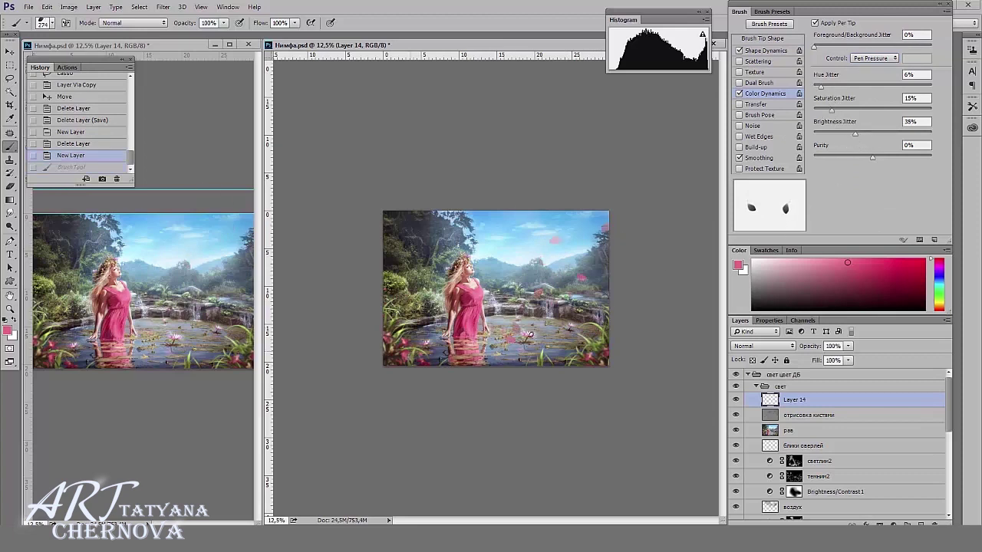
{"action": "left_click_drag", "start_coordinate": [590, 238], "coordinate": [567, 334]}
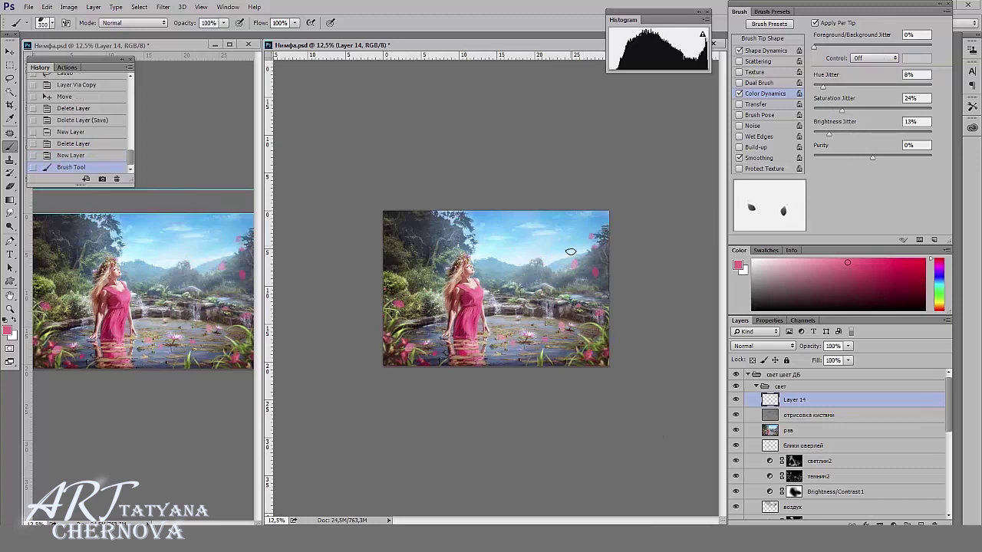
{"action": "left_click", "coordinate": [608, 319]}
{"action": "left_click", "coordinate": [551, 360]}
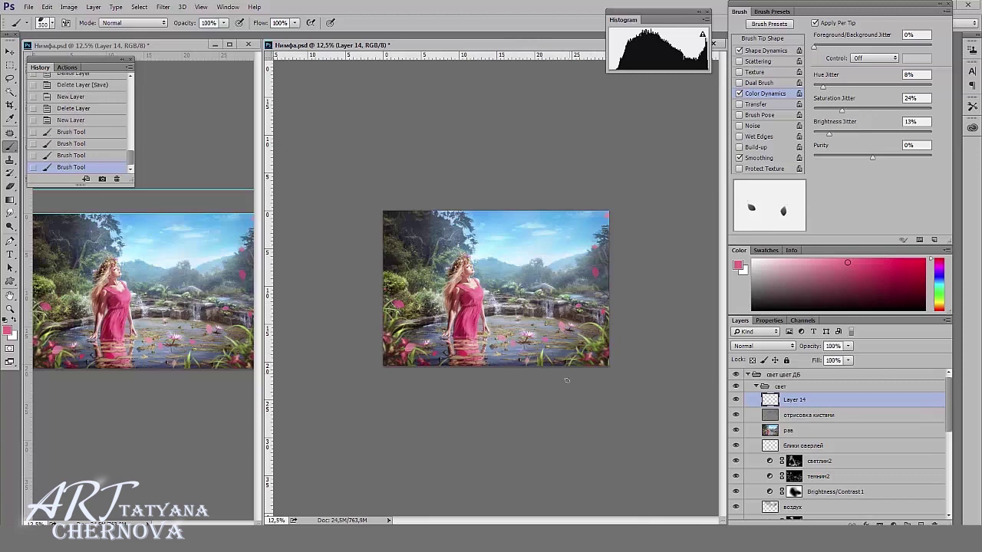
Lasso one petal and warp it into a curved shape with Free Transform
{"action": "key", "text": "l"}
{"action": "mouse_move", "coordinate": [575, 320]}
{"action": "left_mouse_down"}
{"action": "mouse_move", "coordinate": [553, 331]}
{"action": "mouse_move", "coordinate": [590, 342]}
{"action": "left_mouse_up"}
{"action": "key", "text": "v"}
{"action": "key", "text": "ctrl+t"}
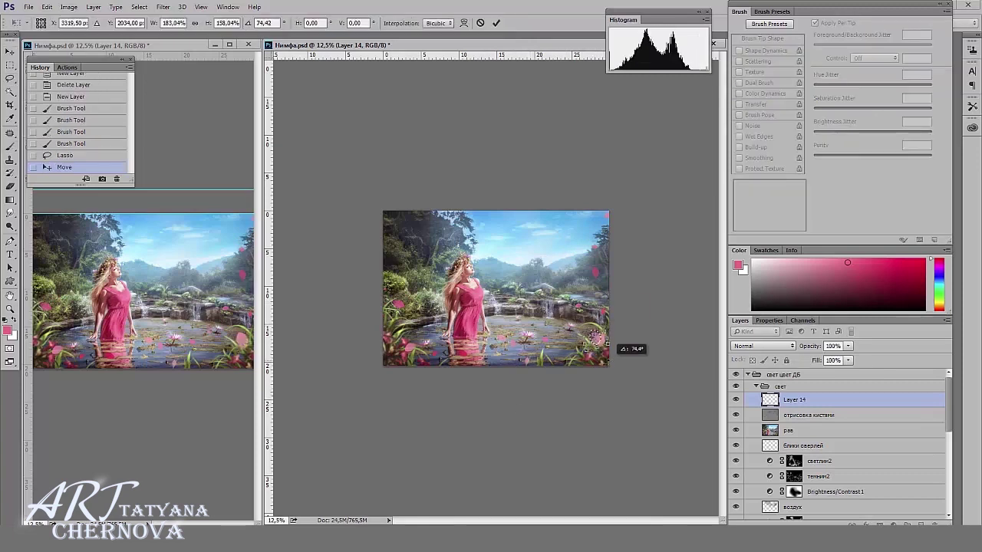
{"action": "key", "text": "ctrl+plus"}
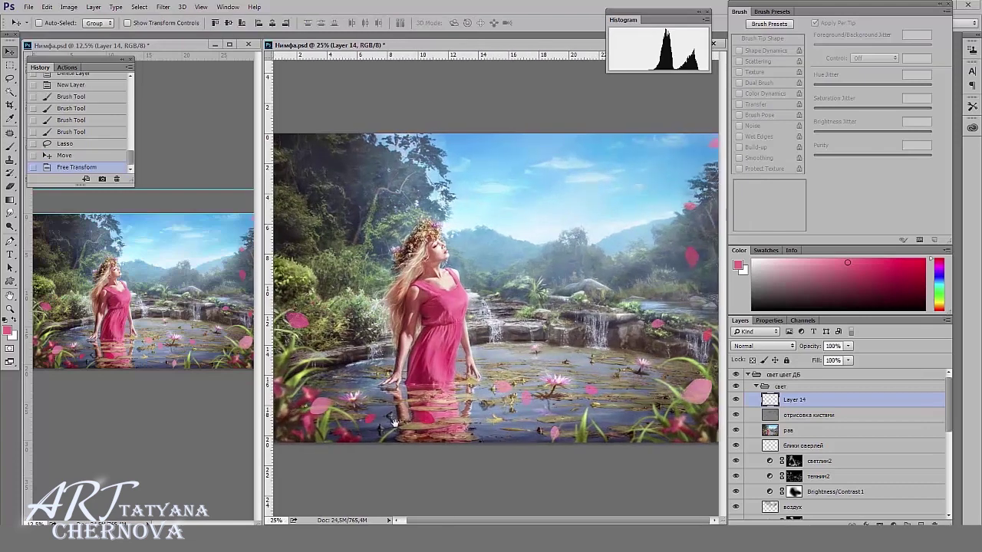
{"action": "key", "text": "ctrl+plus"}
{"action": "left_click_drag", "start_coordinate": [697, 460], "coordinate": [704, 459]}
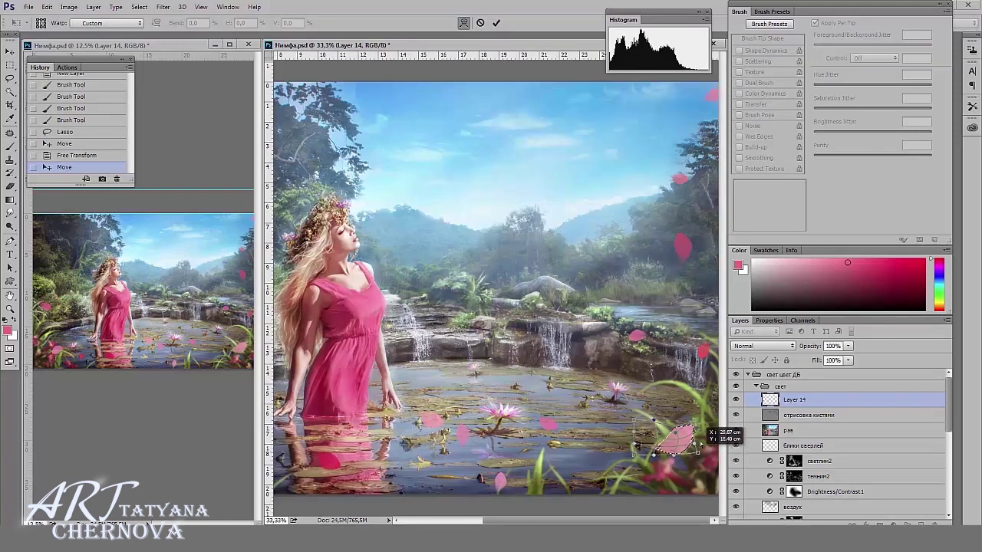
{"action": "key", "text": "Return"}
{"action": "key", "text": "ctrl+d"}
Lasso another petal, transform it, and set Motion Blur to 50° angle, 36 pixels
{"action": "key", "text": "ctrl+plus"}
{"action": "key", "text": "l"}
{"action": "left_click_drag", "start_coordinate": [429, 387], "coordinate": [464, 399]}
{"action": "key", "text": "ctrl+t"}
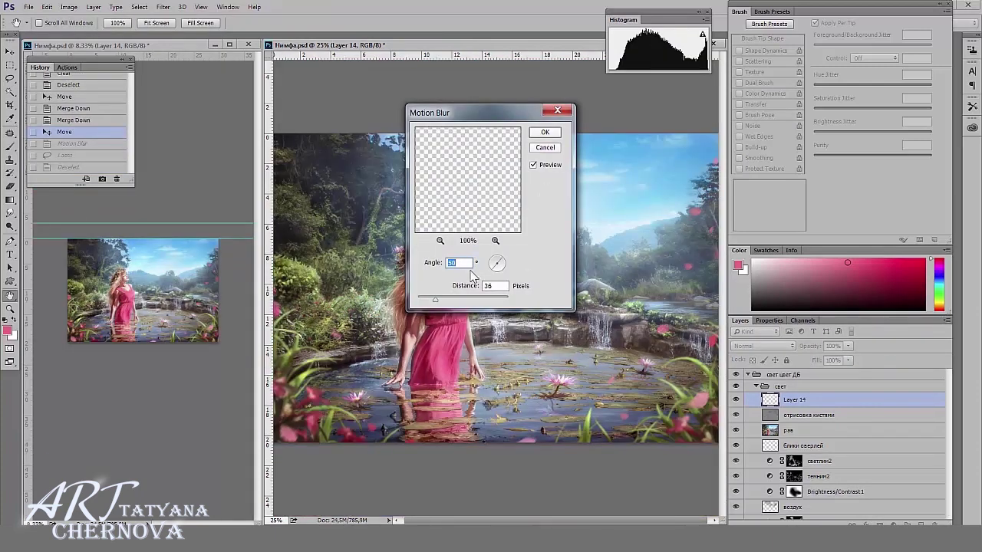
{"action": "key", "text": "ctrl+plus"}
{"action": "left_click", "coordinate": [554, 136]}
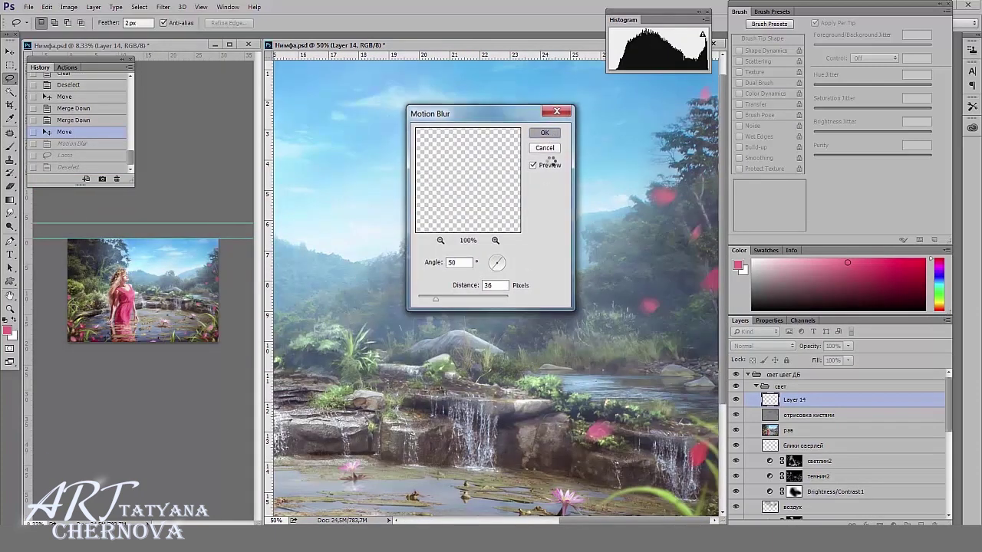
Apply the blur and paint grey shading onto the lower petals
{"action": "key", "text": "Return"}
{"action": "key", "text": "l"}
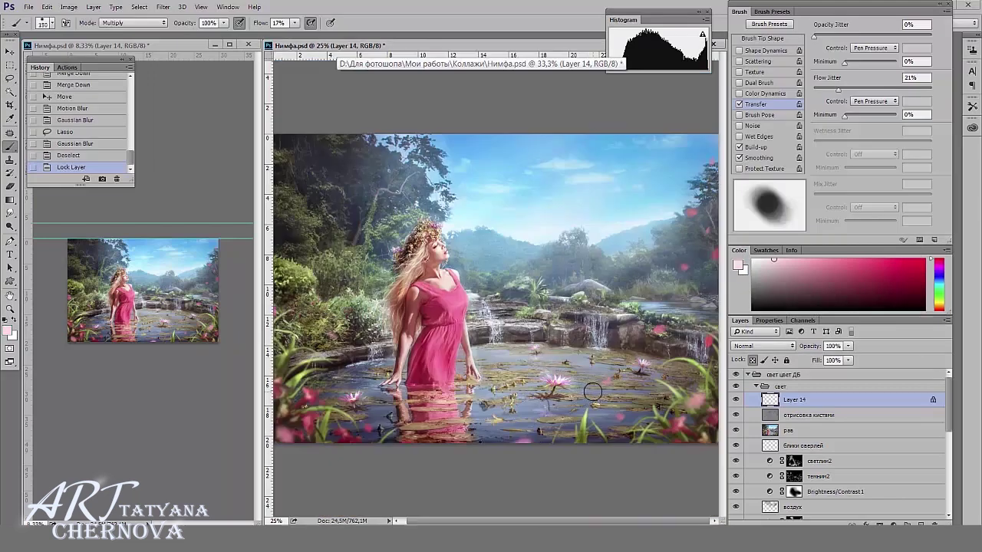
{"action": "left_click_drag", "start_coordinate": [519, 445], "coordinate": [588, 460]}
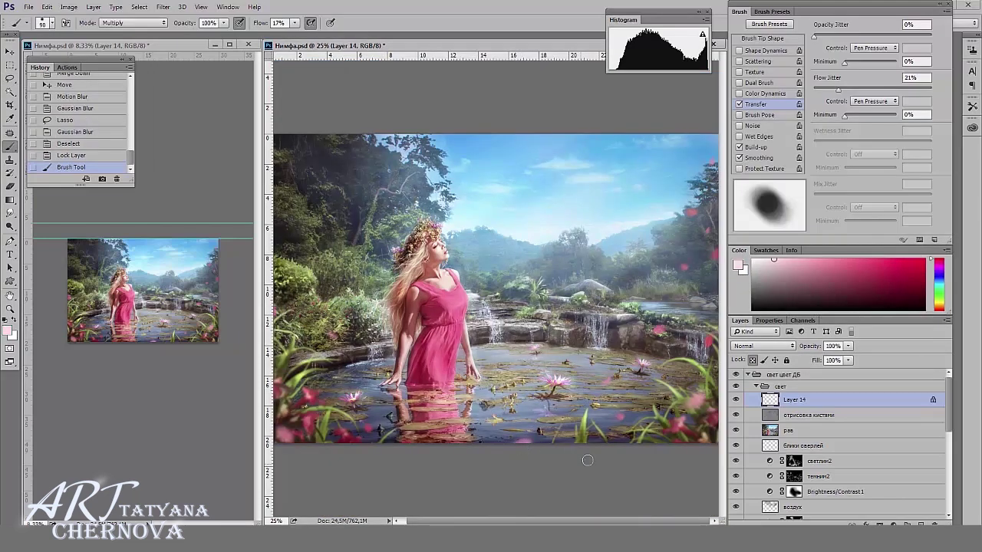
{"action": "left_click", "coordinate": [509, 448], "text": "alt"}
{"action": "left_click_drag", "start_coordinate": [521, 444], "coordinate": [607, 423]}
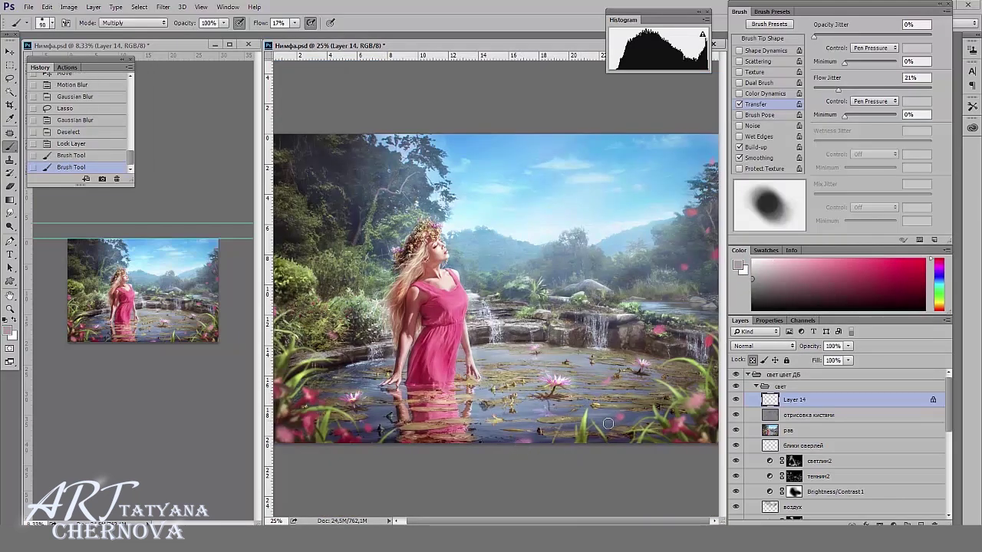
{"action": "left_click_drag", "start_coordinate": [680, 418], "coordinate": [701, 405]}
{"action": "mouse_move", "coordinate": [702, 405]}
{"action": "left_mouse_down"}
{"action": "mouse_move", "coordinate": [686, 406]}
{"action": "mouse_move", "coordinate": [709, 404]}
{"action": "left_mouse_up"}
Tint the petals with a sampled pink and a light grey brush colour
{"action": "left_click", "coordinate": [685, 405], "text": "alt"}
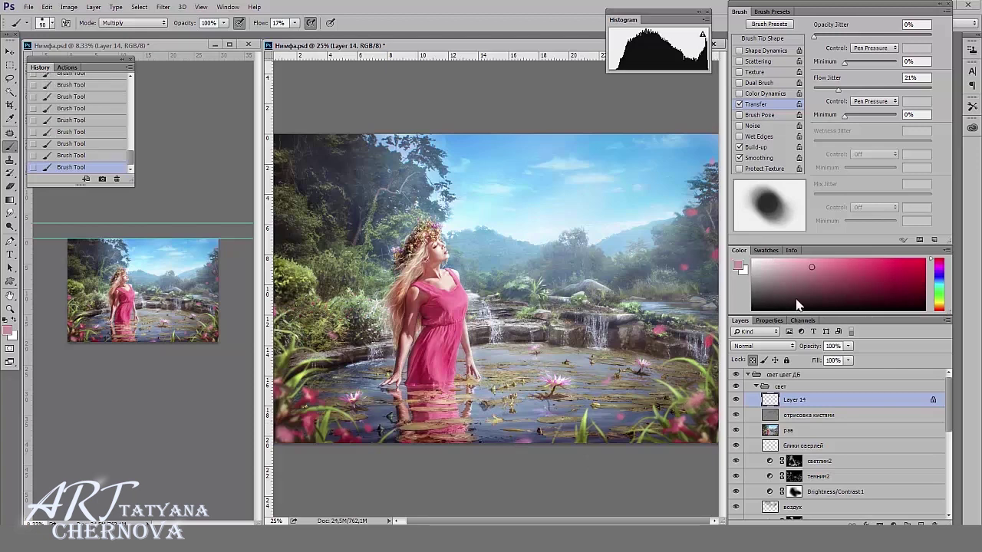
{"action": "left_click", "coordinate": [707, 346], "text": "alt"}
{"action": "right_click", "coordinate": [600, 369]}
{"action": "key", "text": "Escape"}
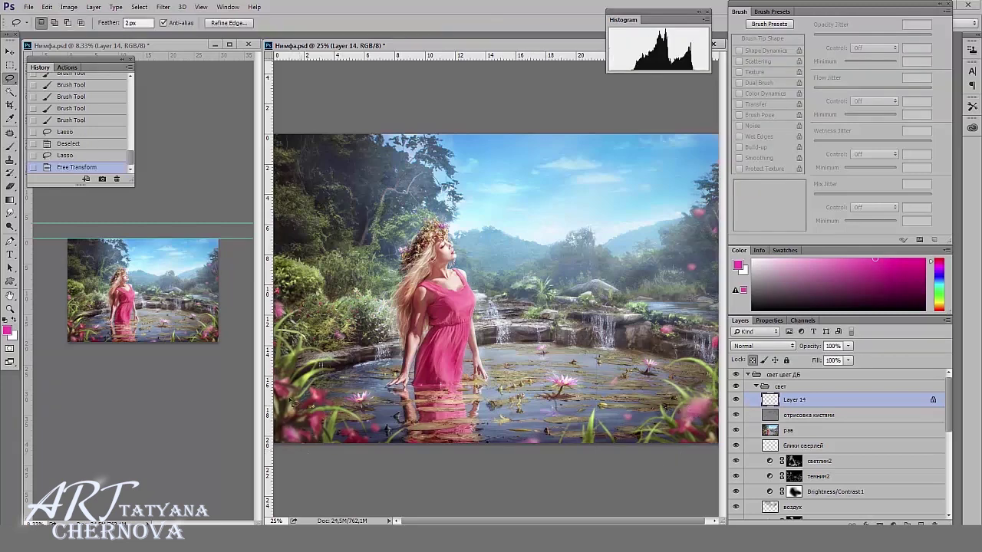
Lasso and enlarge a petal in the lower left
{"action": "left_click_drag", "start_coordinate": [277, 399], "coordinate": [315, 443]}
{"action": "key", "text": "ctrl+t"}
{"action": "mouse_move", "coordinate": [318, 399]}
{"action": "left_mouse_down"}
{"action": "mouse_move", "coordinate": [351, 355]}
{"action": "mouse_move", "coordinate": [305, 458]}
{"action": "left_mouse_up"}
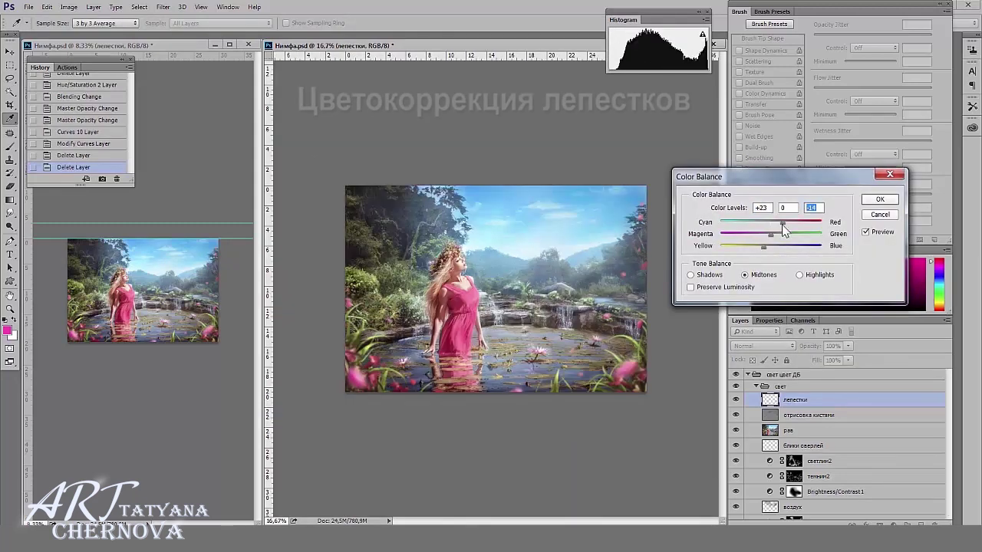
Adjust Color Balance highlights and set the shadows' yellow shift to -8
{"action": "left_click", "coordinate": [811, 275]}
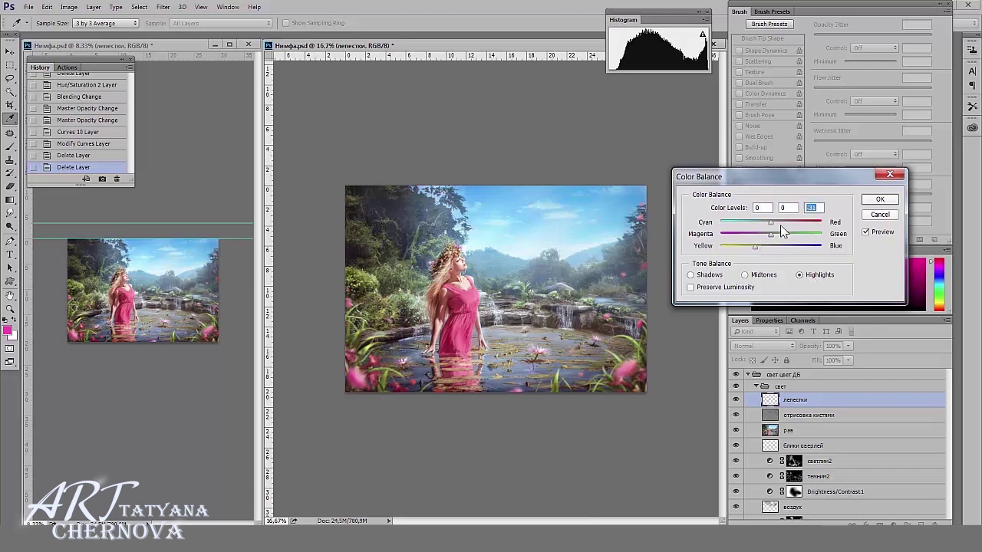
{"action": "left_click", "coordinate": [709, 275]}
{"action": "left_click_drag", "start_coordinate": [752, 248], "coordinate": [766, 249]}
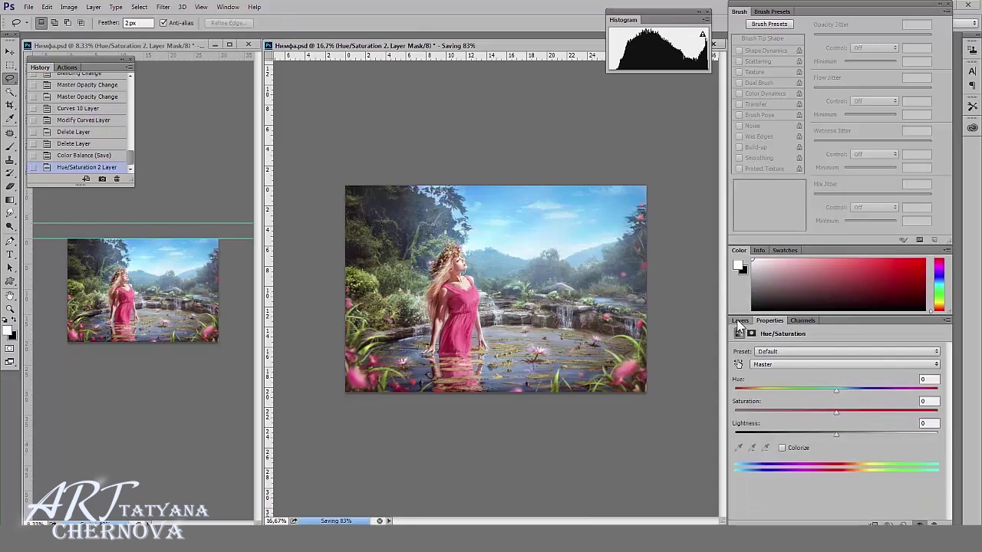
Set the Hue/Saturation 2 layer to Soft Light at 15% opacity
{"action": "left_click", "coordinate": [755, 346]}
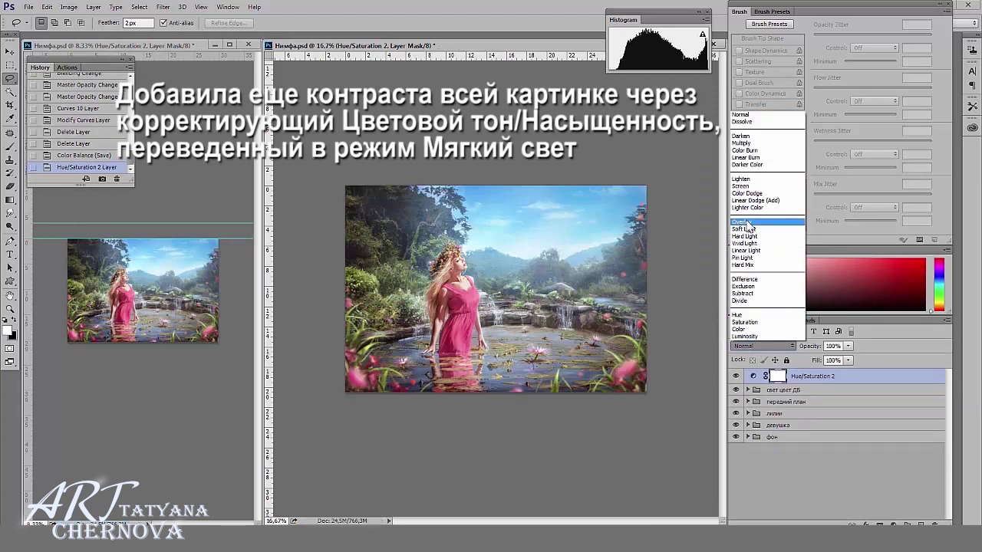
{"action": "left_click", "coordinate": [750, 229]}
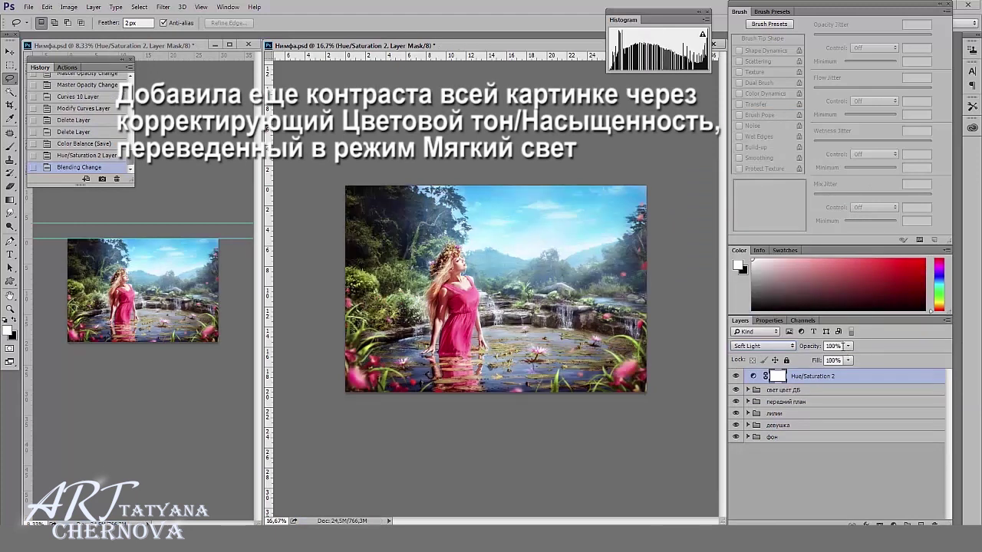
{"action": "double_click", "coordinate": [836, 345]}
{"action": "type", "text": "15"}
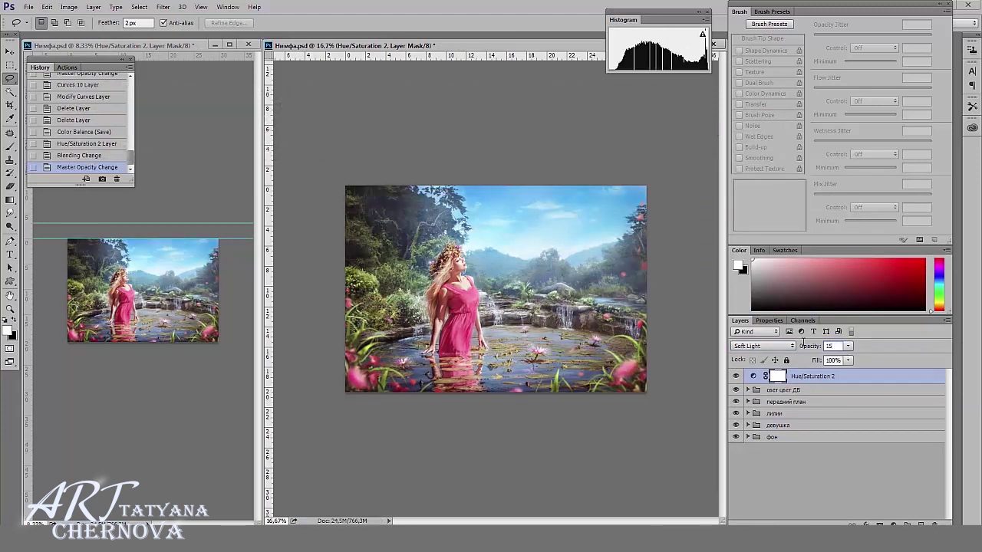
{"action": "key", "text": "Return"}
Set Hue/Saturation 2 saturation to -5 and lightness to +14
{"action": "double_click", "coordinate": [753, 377]}
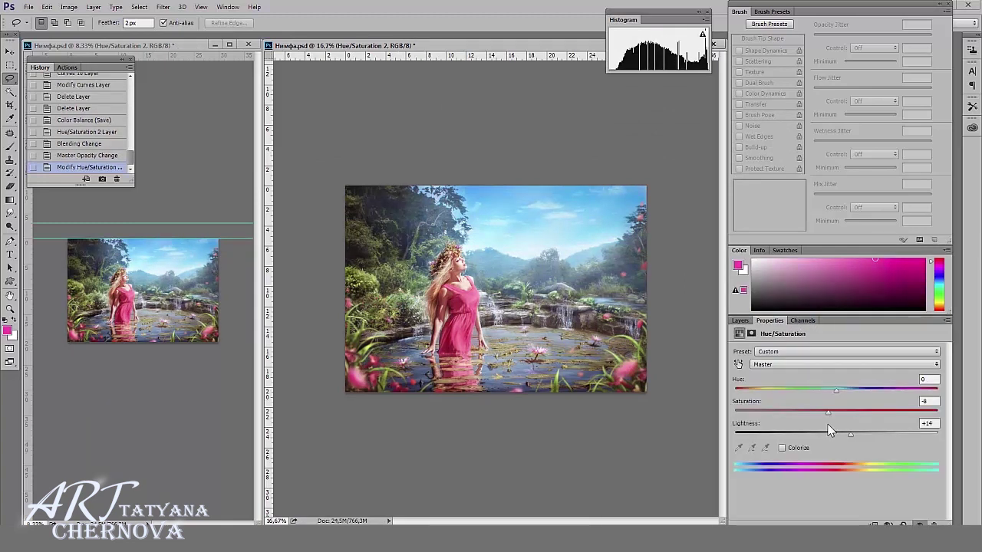
{"action": "left_click_drag", "start_coordinate": [821, 426], "coordinate": [828, 423]}
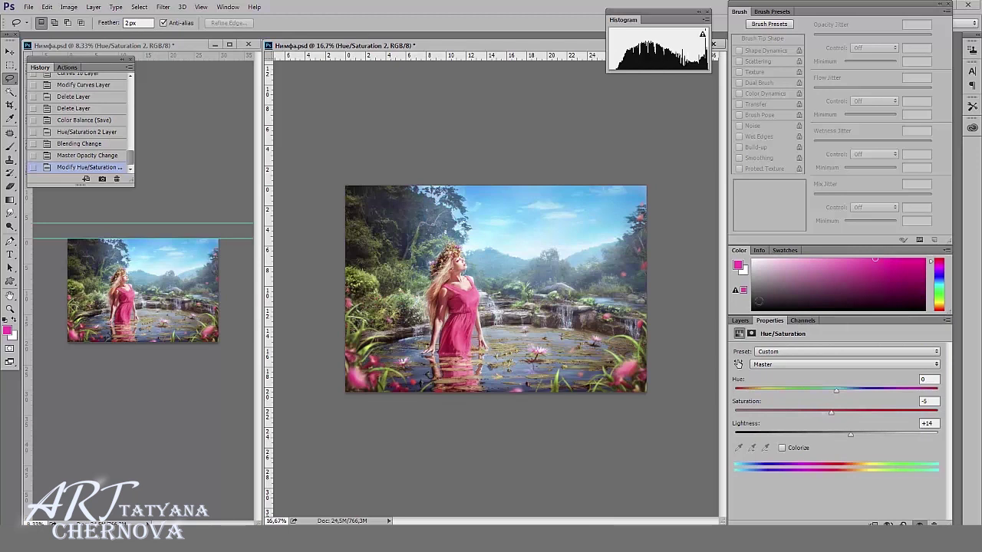
{"action": "left_click", "coordinate": [740, 322]}
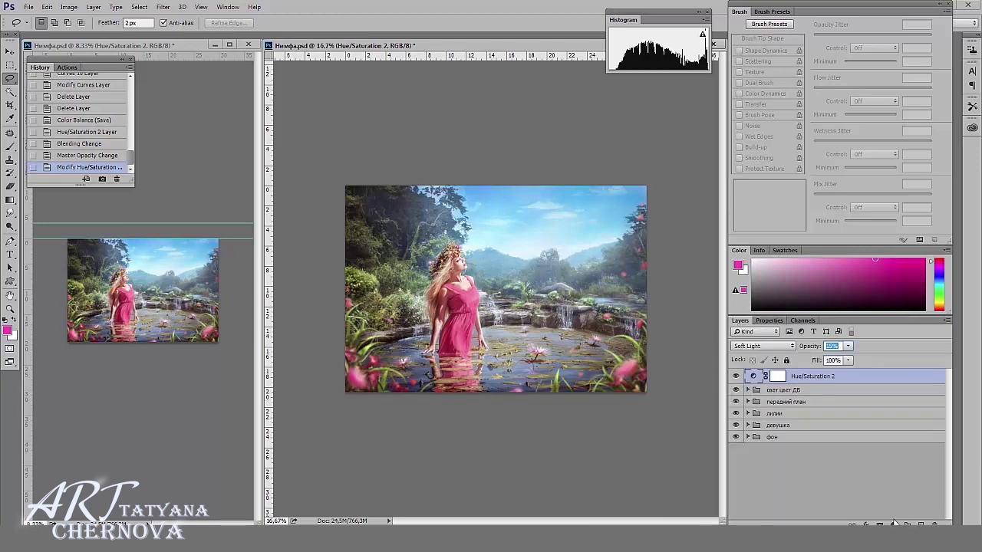
{"action": "left_click", "coordinate": [894, 522]}
Add a Curves adjustment layer and slightly lift the Red channel shadows
{"action": "left_click", "coordinate": [874, 345]}
{"action": "left_click", "coordinate": [797, 364]}
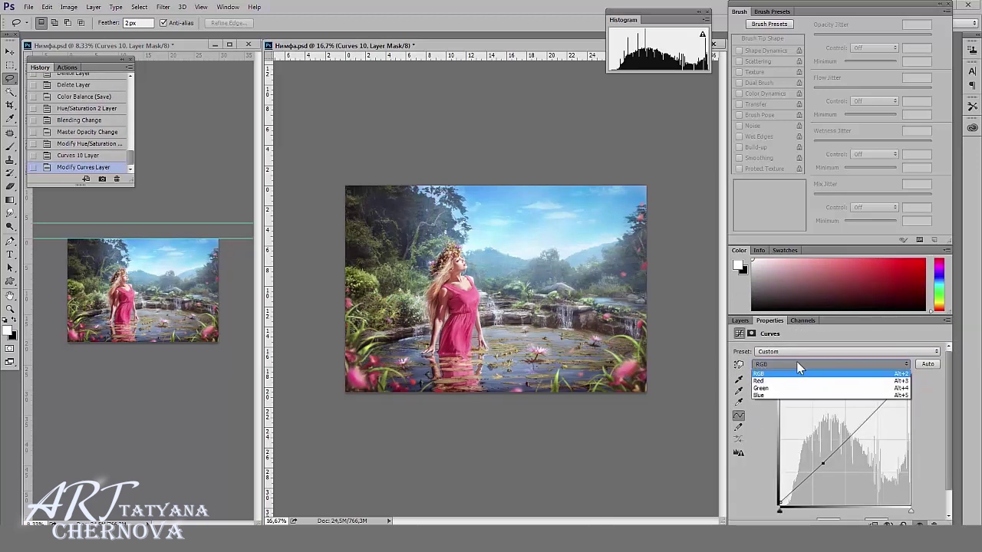
{"action": "left_click", "coordinate": [775, 380]}
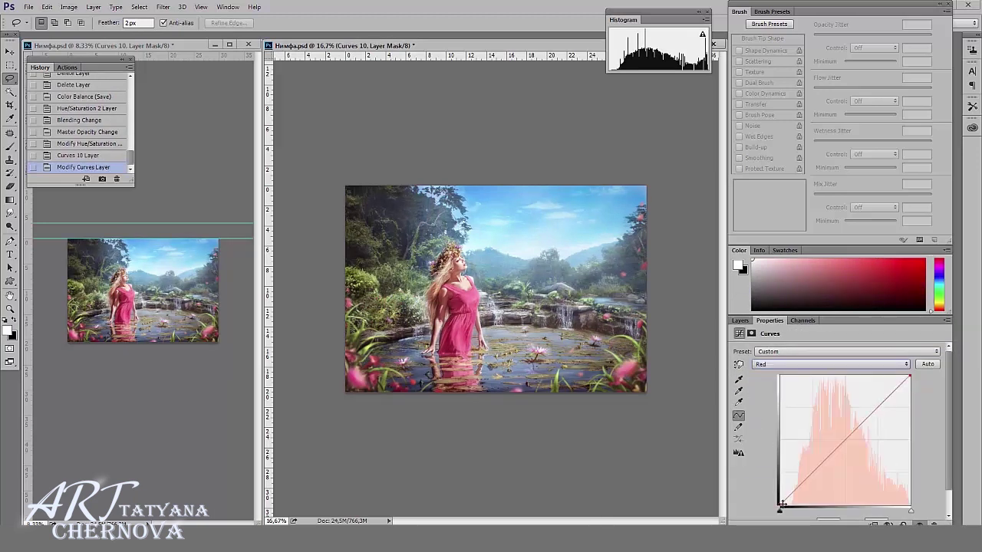
{"action": "left_click_drag", "start_coordinate": [781, 503], "coordinate": [775, 502]}
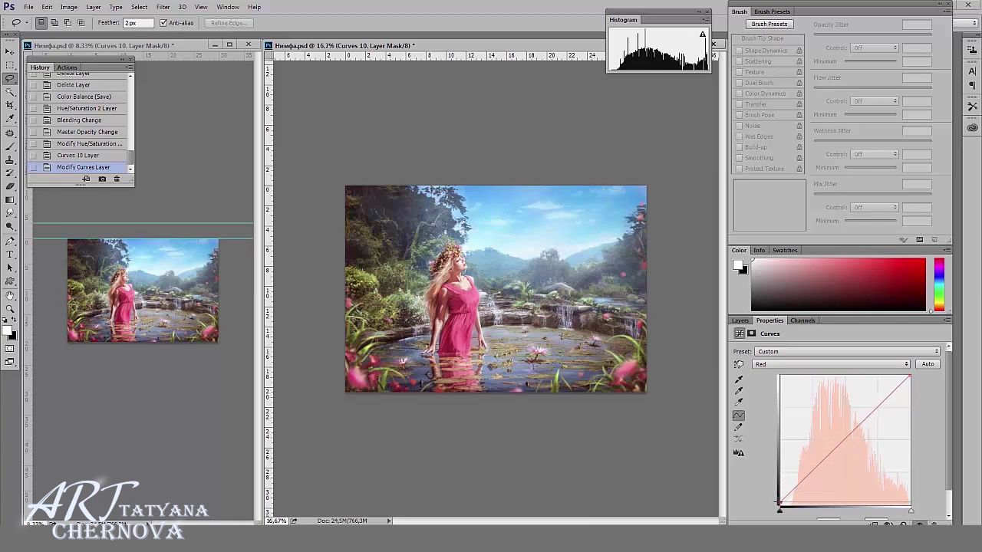
Pull the Green channel highlights down slightly and stamp all visible layers into Layer 14
{"action": "left_click", "coordinate": [772, 365]}
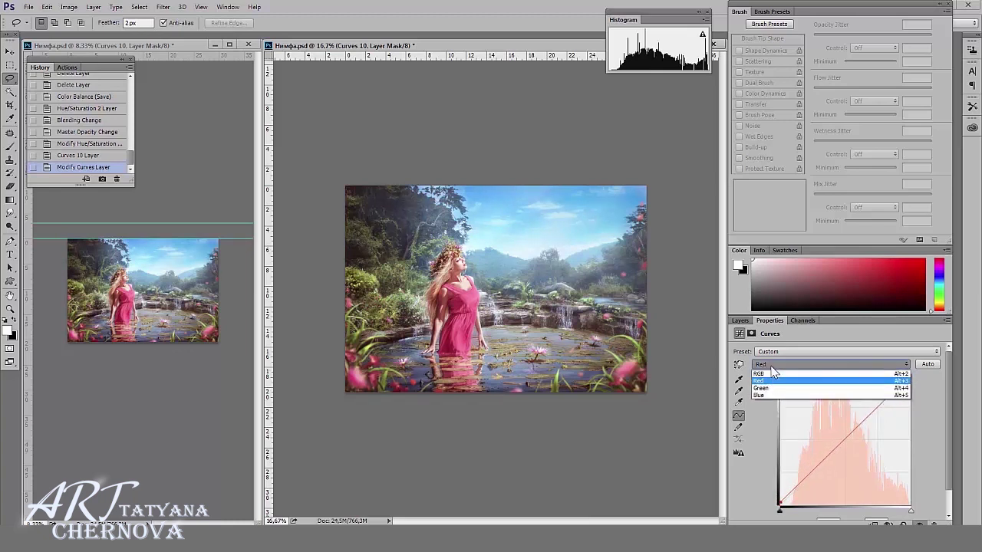
{"action": "left_click", "coordinate": [771, 396]}
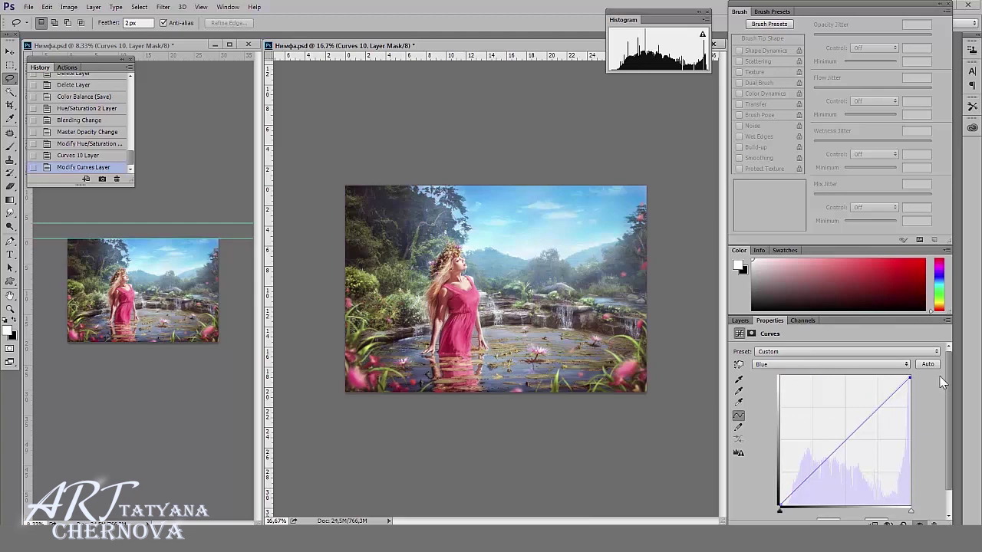
{"action": "left_click", "coordinate": [793, 365]}
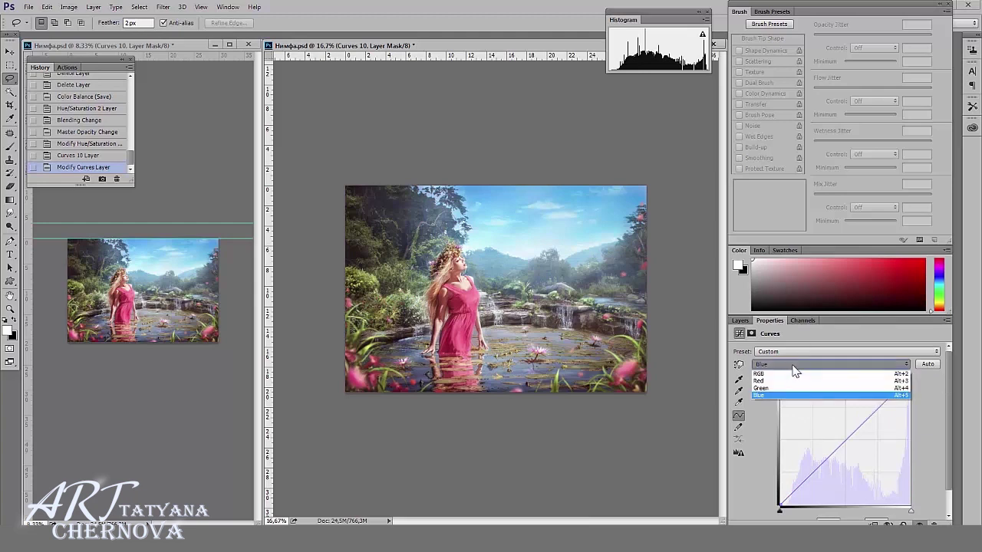
{"action": "left_click", "coordinate": [788, 388]}
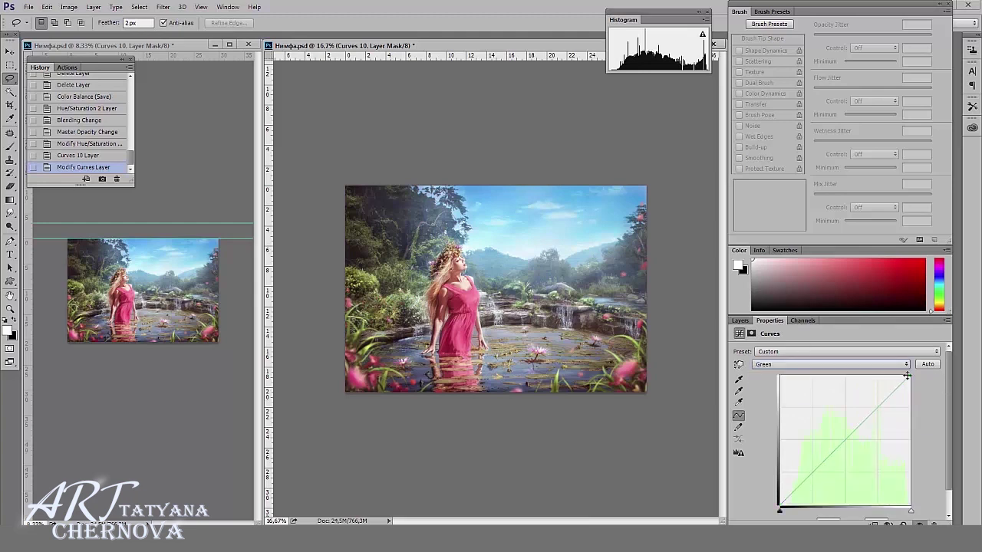
{"action": "left_click_drag", "start_coordinate": [908, 375], "coordinate": [908, 378]}
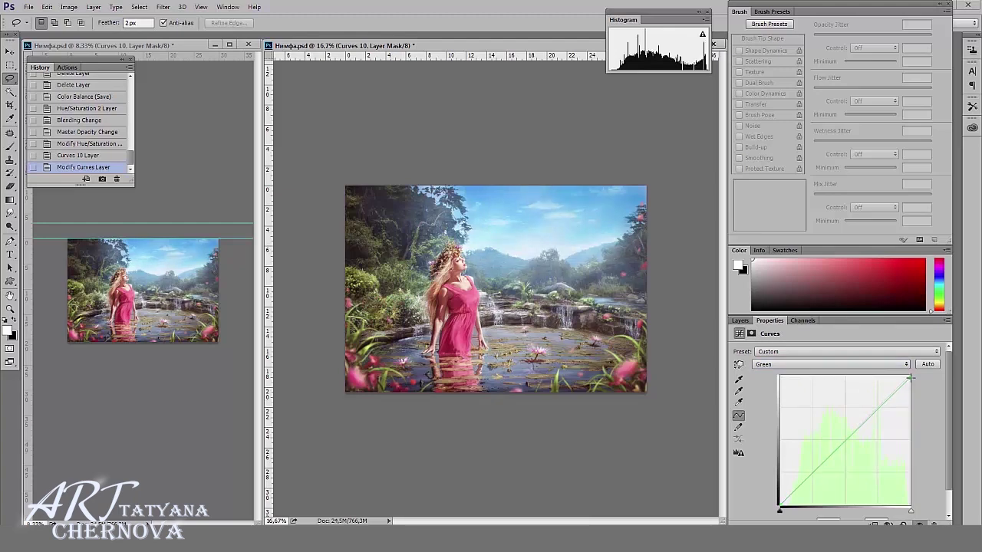
{"action": "key", "text": "ctrl+shift+alt+e"}
{"action": "left_click", "coordinate": [164, 6]}
{"action": "mouse_move", "coordinate": [178, 223]}
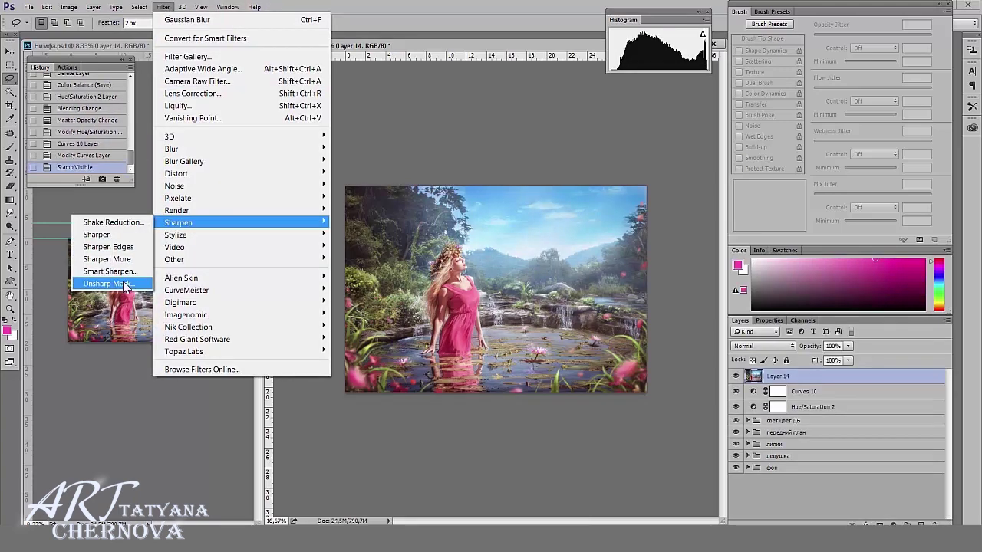
Open Unsharp Mask on Layer 14, with its preview showing the sky and hills and the dialog moved aside
{"action": "left_click", "coordinate": [123, 281]}
{"action": "left_click_drag", "start_coordinate": [309, 274], "coordinate": [299, 246]}
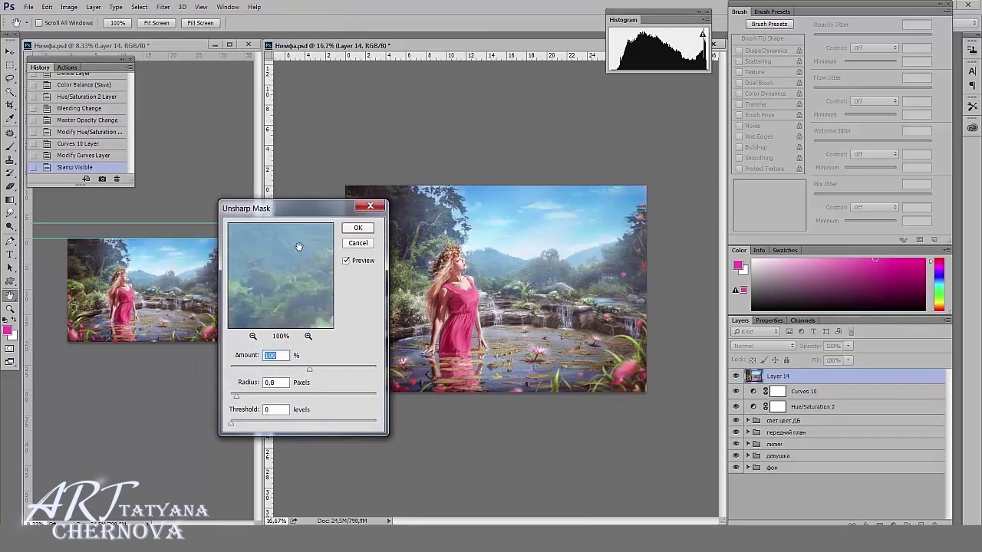
{"action": "key", "text": "ctrl+minus"}
{"action": "key", "text": "ctrl+minus"}
{"action": "key", "text": "ctrl+plus"}
{"action": "key", "text": "ctrl+plus"}
{"action": "key", "text": "ctrl+plus"}
{"action": "key", "text": "ctrl+plus"}
{"action": "key", "text": "ctrl+plus"}
{"action": "mouse_move", "coordinate": [324, 214]}
{"action": "left_mouse_down"}
{"action": "mouse_move", "coordinate": [217, 207]}
{"action": "mouse_move", "coordinate": [221, 216]}
{"action": "left_mouse_up"}
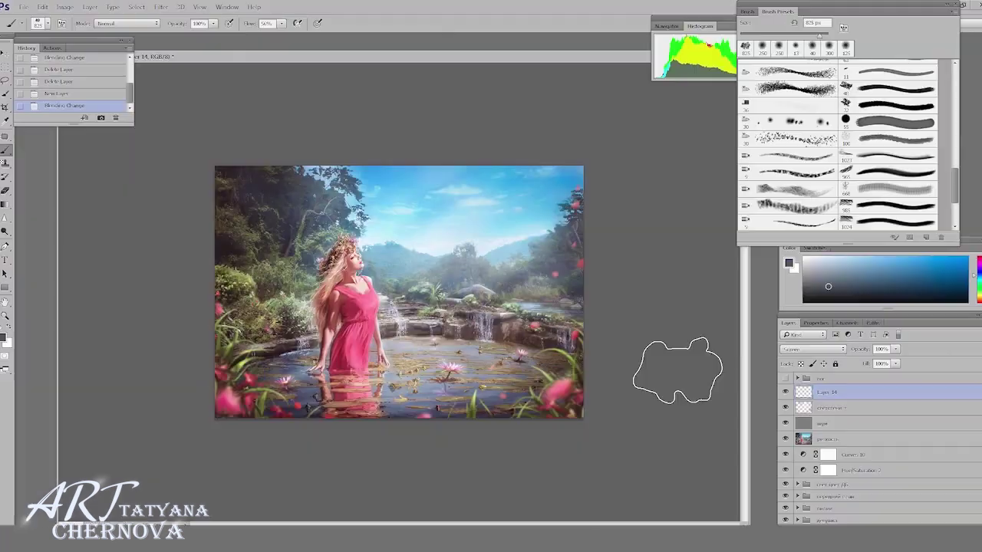
Widen the cloud brush spacing and paint soft haze over the scene at sizes 700 and 300
{"action": "left_click", "coordinate": [746, 11]}
{"action": "left_click_drag", "start_coordinate": [836, 196], "coordinate": [880, 197]}
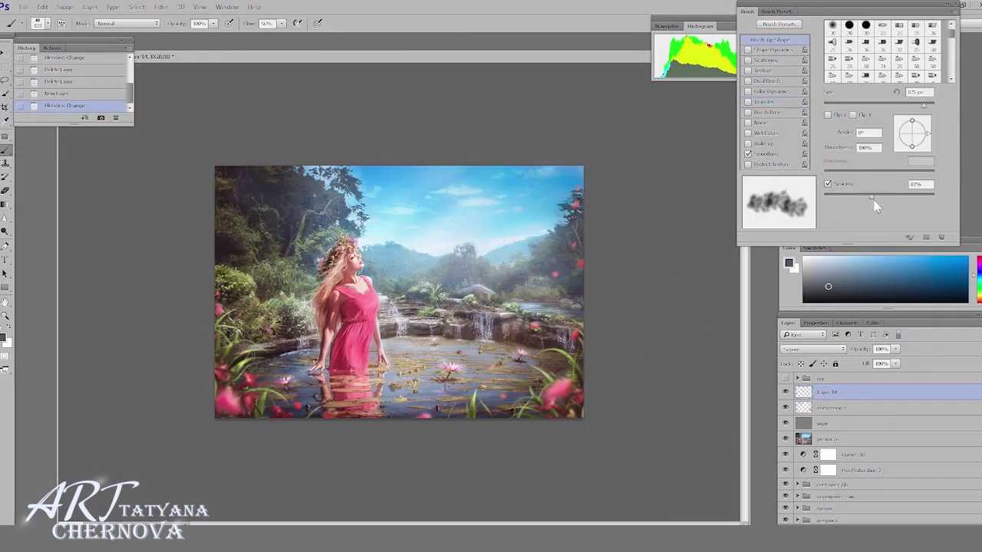
{"action": "left_click_drag", "start_coordinate": [827, 286], "coordinate": [938, 289]}
{"action": "mouse_move", "coordinate": [521, 345]}
{"action": "left_mouse_down"}
{"action": "mouse_move", "coordinate": [420, 307]}
{"action": "mouse_move", "coordinate": [491, 345]}
{"action": "mouse_move", "coordinate": [452, 376]}
{"action": "mouse_move", "coordinate": [506, 356]}
{"action": "left_mouse_up"}
{"action": "key", "text": "bracketleft"}
{"action": "key", "text": "bracketleft"}
{"action": "key", "text": "bracketleft"}
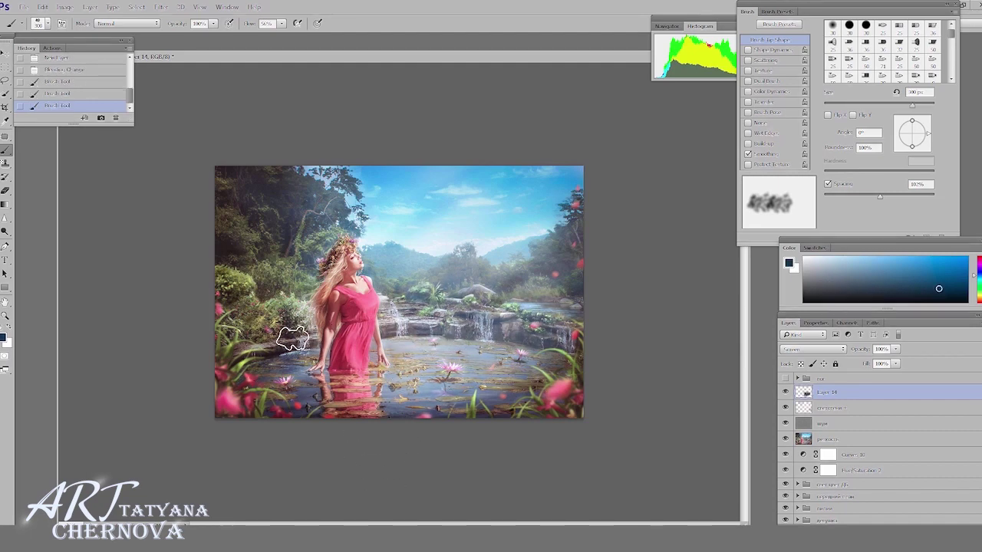
{"action": "left_click_drag", "start_coordinate": [299, 368], "coordinate": [290, 330]}
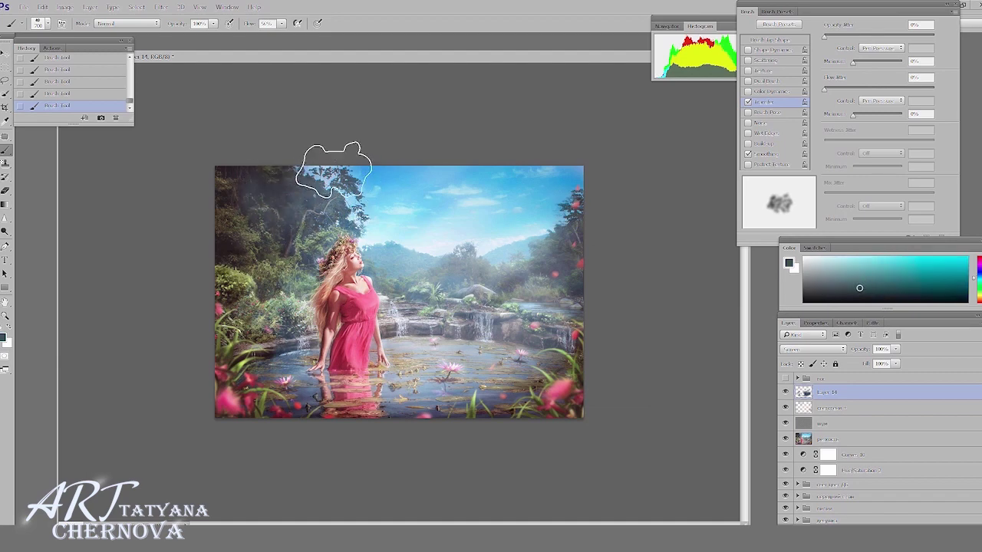
Erase excess haze and toggle the haze layer's visibility to compare
{"action": "key", "text": "e"}
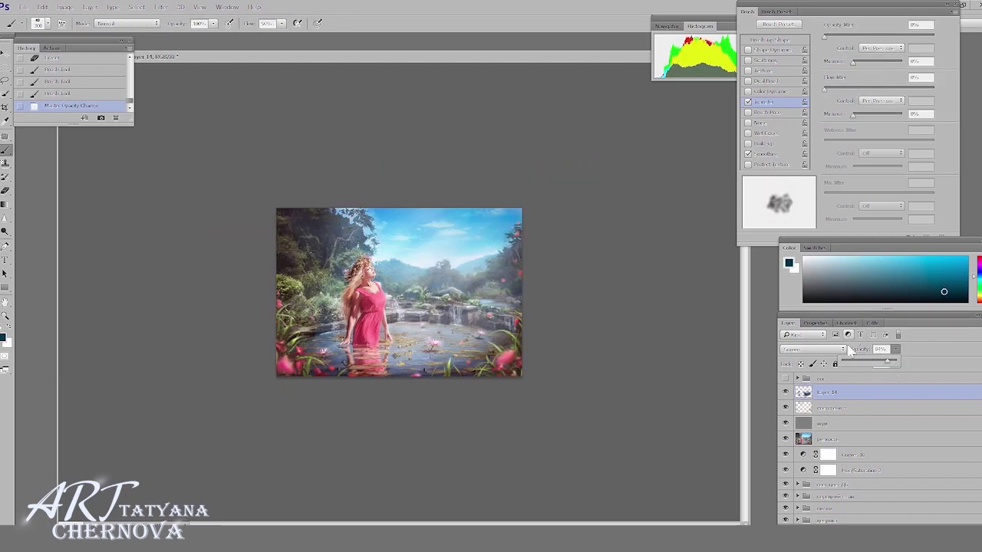
{"action": "key", "text": "ctrl+0"}
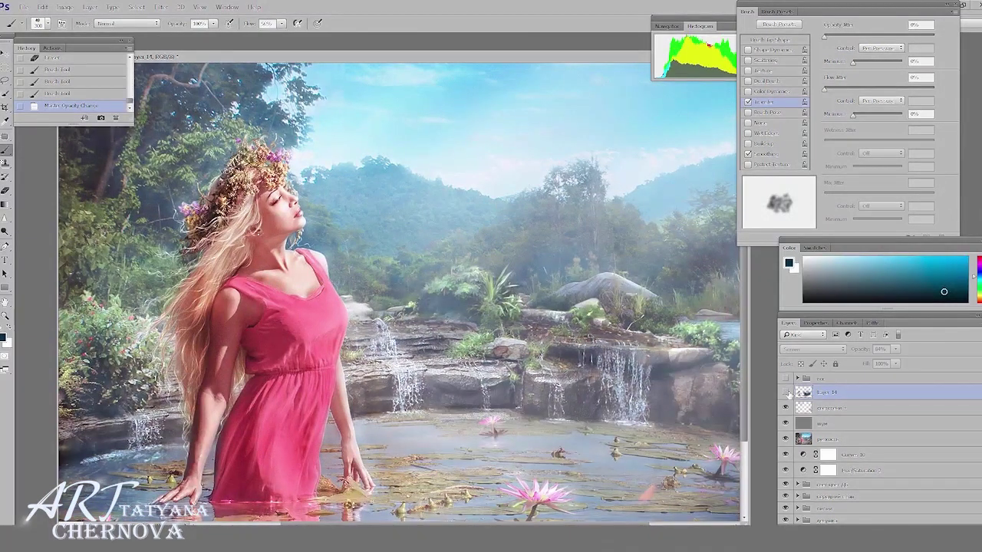
{"action": "left_click", "coordinate": [785, 392]}
{"action": "left_click", "coordinate": [786, 392]}
Darken the image corners with a Post Crop Vignetting amount in Camera Raw
{"action": "key", "text": "ctrl+minus"}
{"action": "key", "text": "ctrl+minus"}
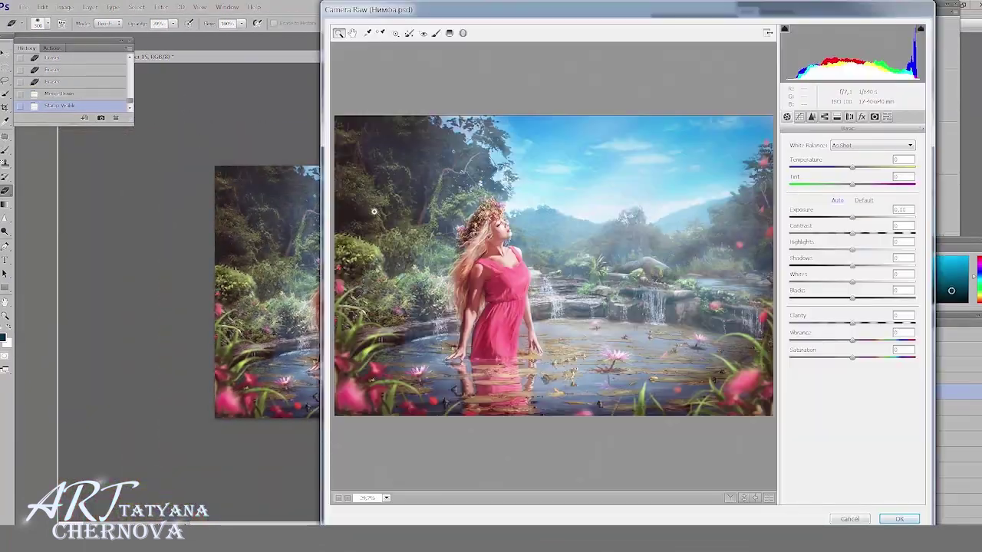
{"action": "key", "text": "ctrl+minus"}
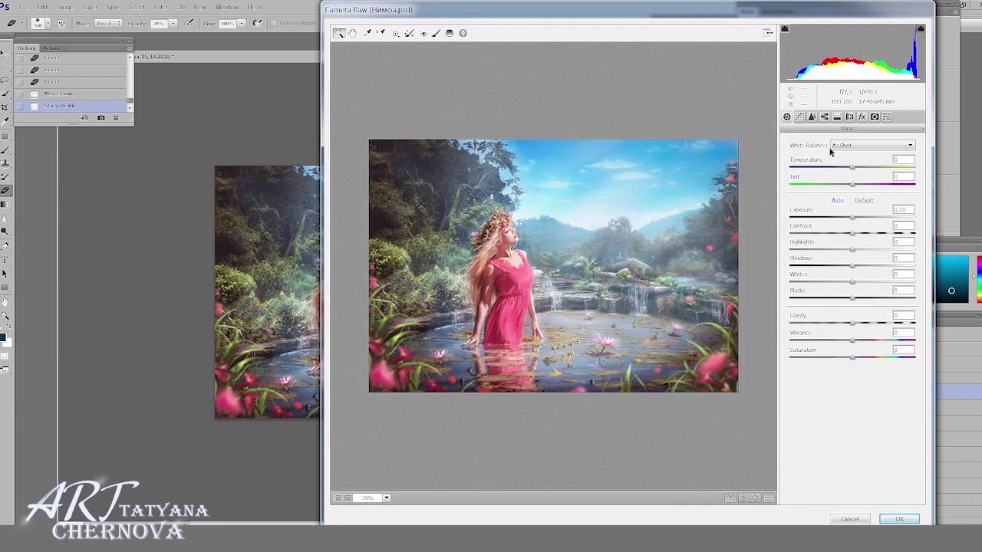
{"action": "left_click", "coordinate": [861, 117]}
{"action": "left_click_drag", "start_coordinate": [850, 255], "coordinate": [848, 260]}
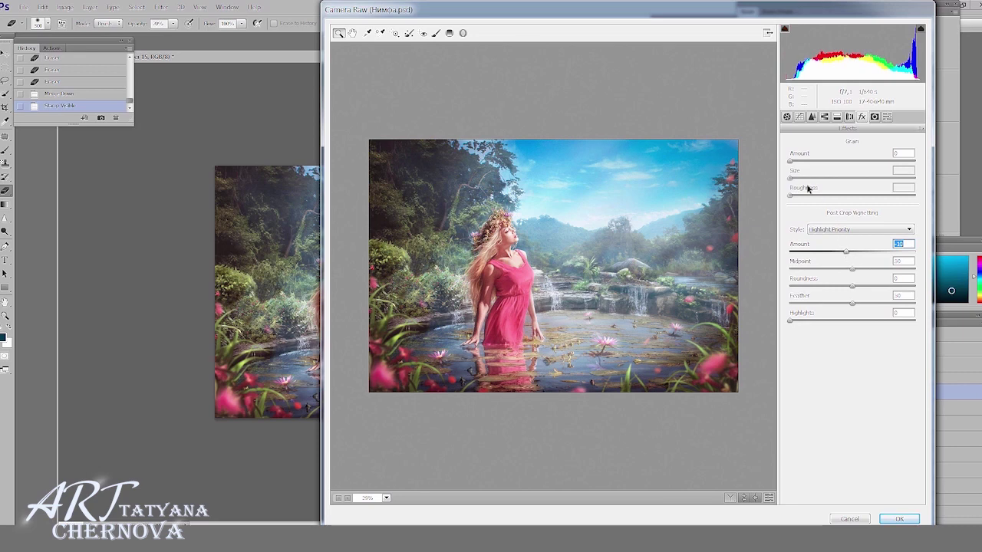
Split-tone the image: cyan highlights at hue 180, warm shadows at hue 12, both slightly saturated
{"action": "left_click", "coordinate": [825, 116]}
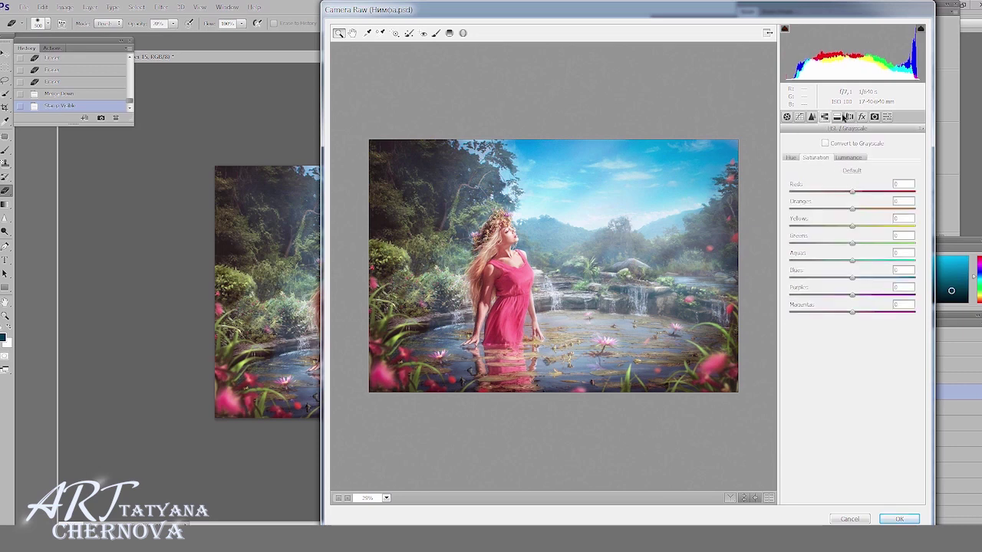
{"action": "left_click", "coordinate": [841, 116]}
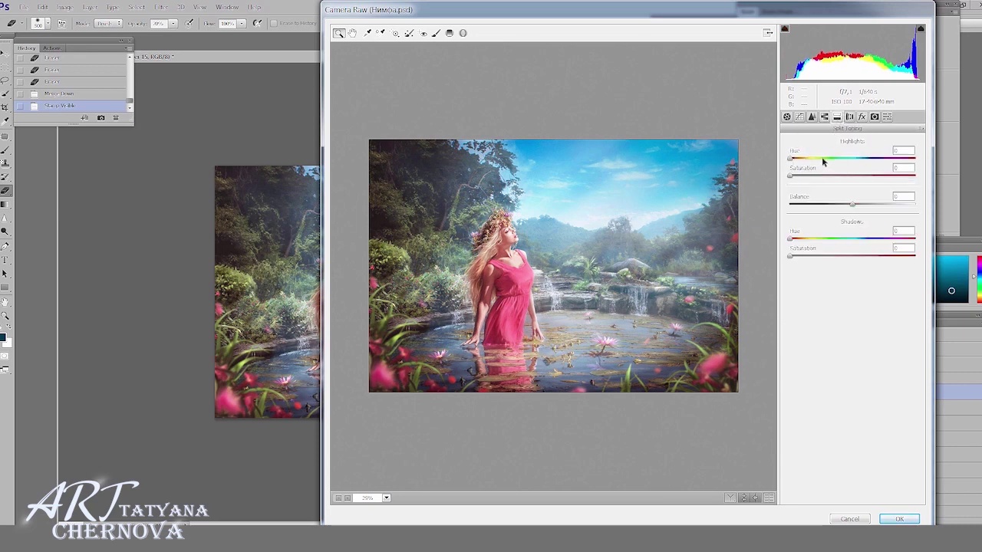
{"action": "left_click_drag", "start_coordinate": [791, 159], "coordinate": [835, 171]}
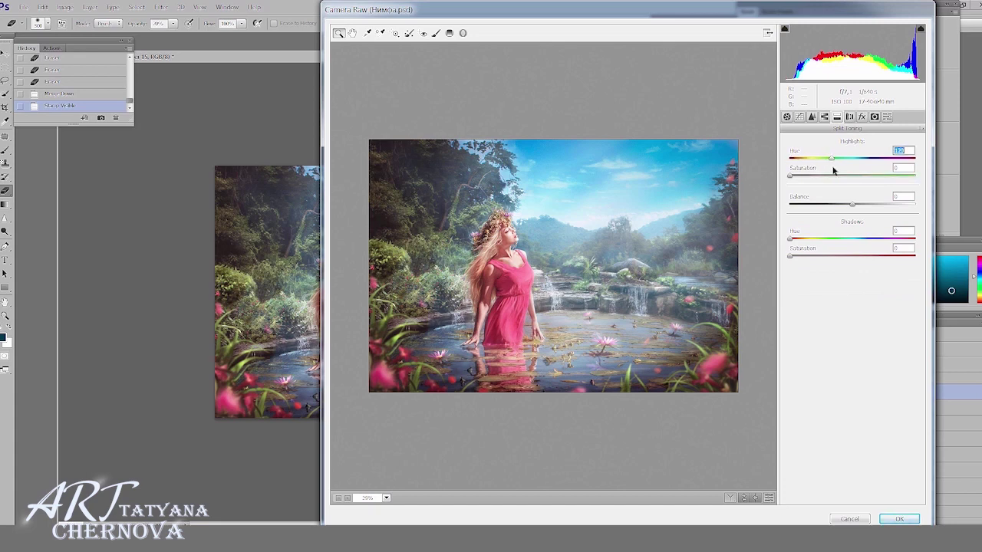
{"action": "left_click", "coordinate": [799, 177]}
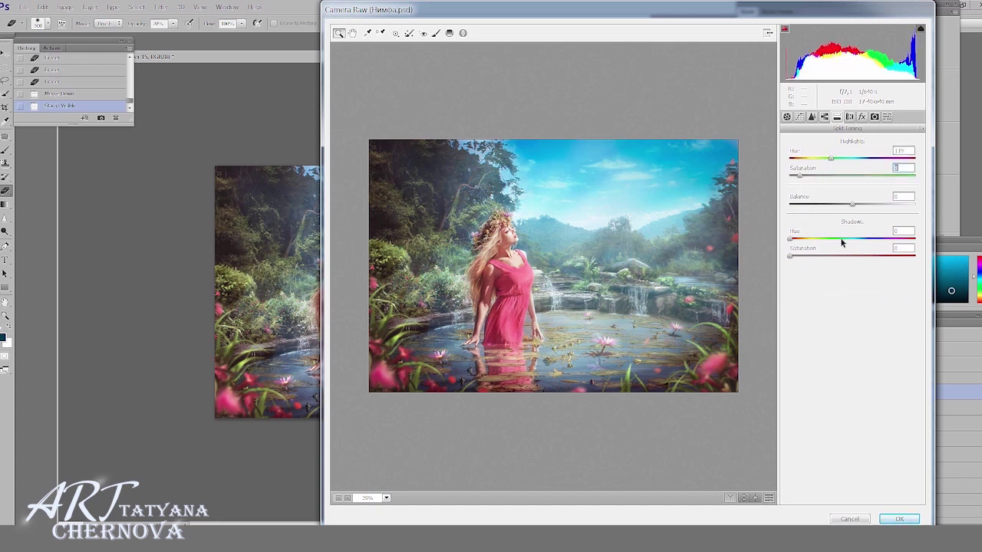
{"action": "left_click", "coordinate": [793, 239]}
{"action": "left_click", "coordinate": [797, 256]}
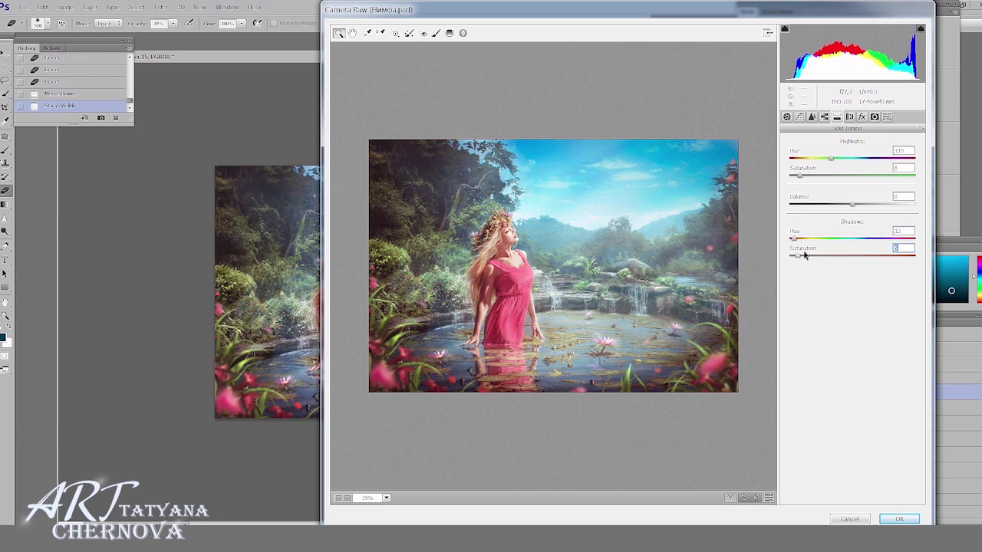
{"action": "left_click_drag", "start_coordinate": [836, 162], "coordinate": [852, 167]}
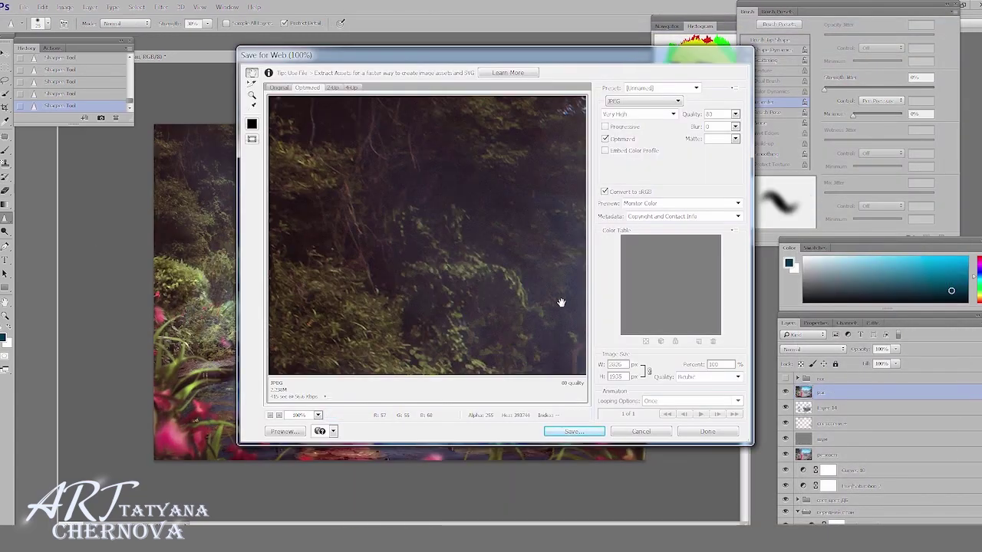
Pan the 100% JPEG quality 80 export preview to inspect detail around the woman's face
{"action": "mouse_move", "coordinate": [323, 232]}
{"action": "left_mouse_down"}
{"action": "mouse_move", "coordinate": [416, 278]}
{"action": "mouse_move", "coordinate": [459, 187]}
{"action": "left_mouse_up"}
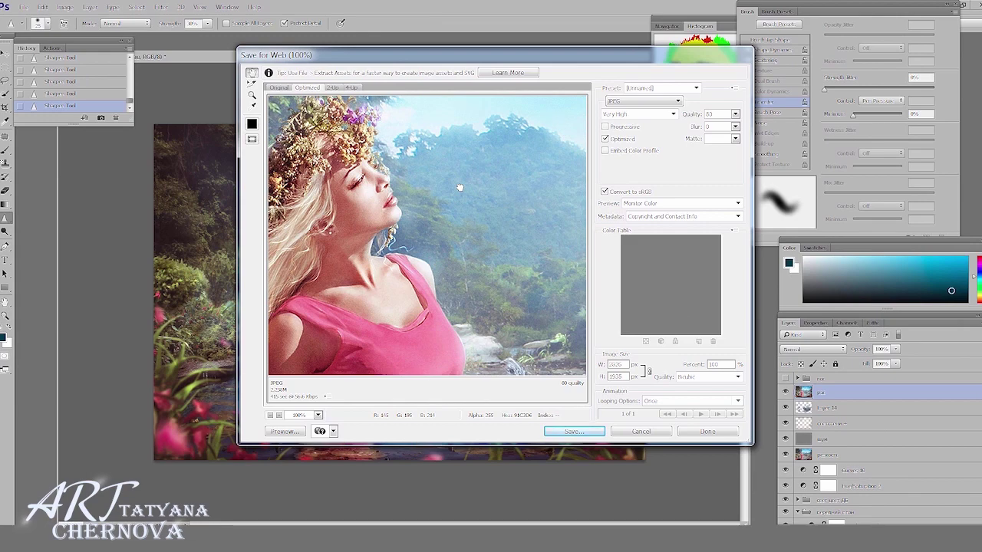
{"action": "mouse_move", "coordinate": [454, 232]}
{"action": "left_mouse_down"}
{"action": "mouse_move", "coordinate": [407, 125]}
{"action": "mouse_move", "coordinate": [447, 206]}
{"action": "left_mouse_up"}
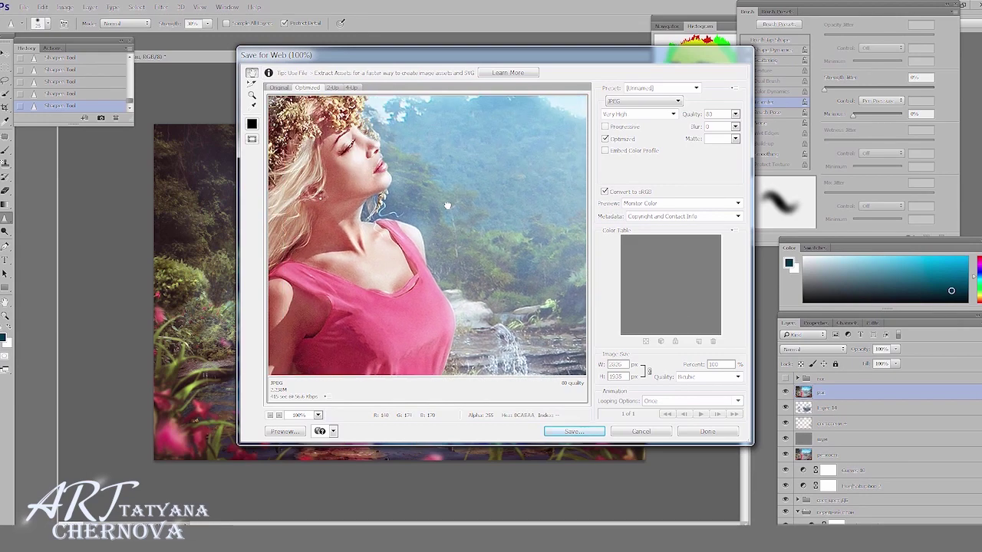